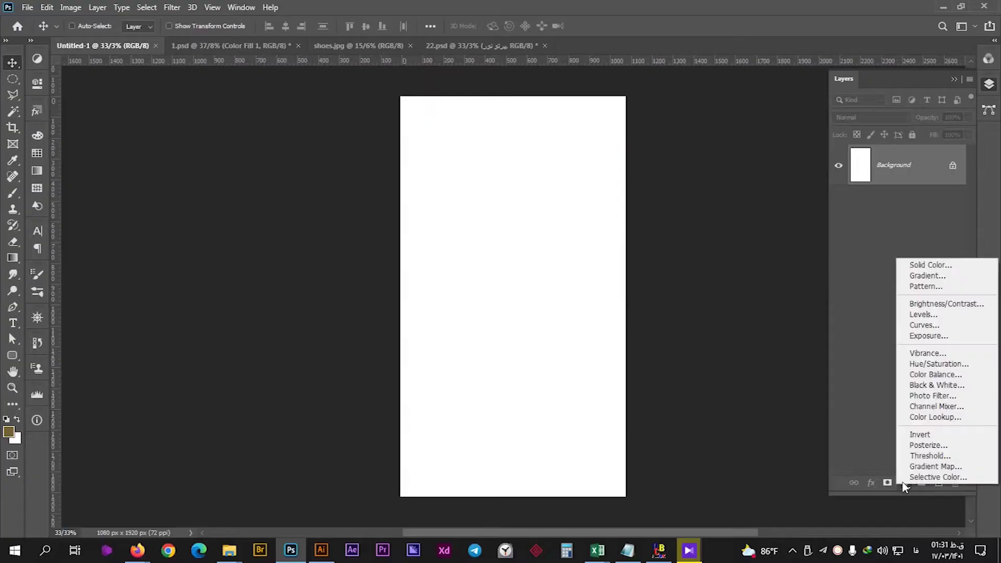
Step: Add a Solid Color fill layer in #ffae00 as the orange background
{"action": "left_click", "coordinate": [917, 269]}
{"action": "type", "text": "ffae00"}
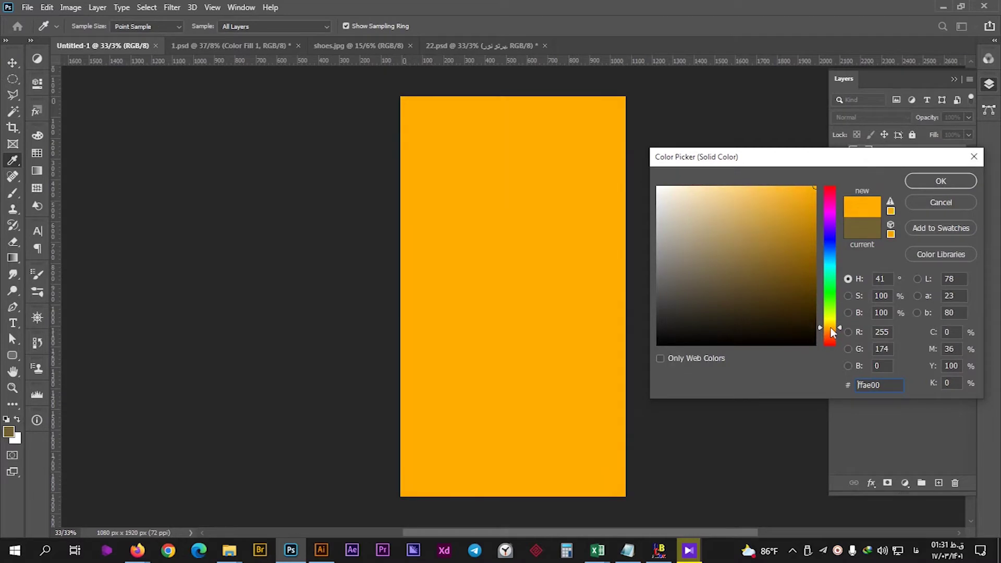
{"action": "left_click", "coordinate": [941, 181]}
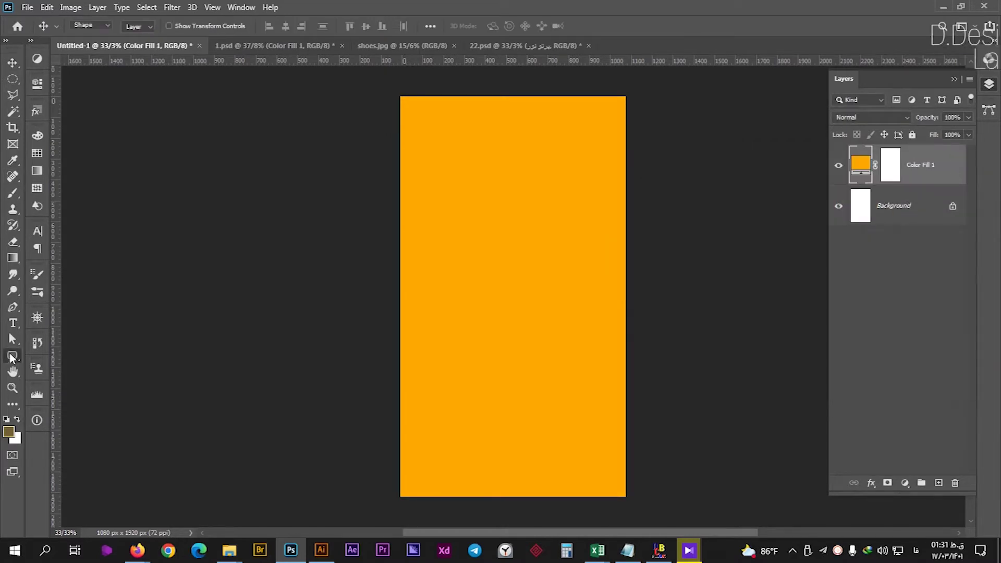
Step: Draw a tall white rectangle and perspective-taper it into a spike
{"action": "left_click_drag", "start_coordinate": [461, 167], "coordinate": [501, 405]}
{"action": "key", "text": "v"}
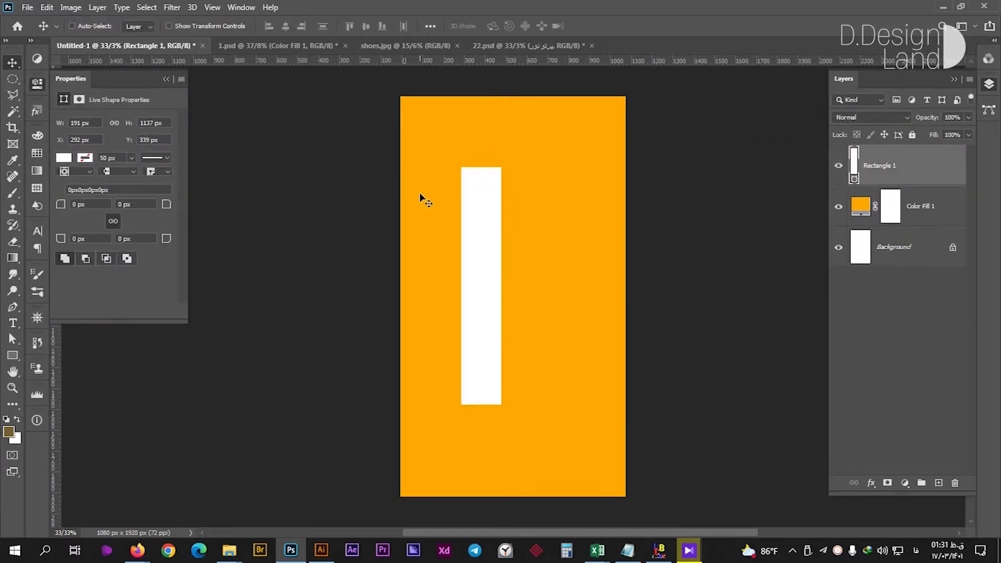
{"action": "key", "text": "ctrl+t"}
{"action": "scroll", "coordinate": [558, 223], "scroll_direction": "up", "scroll_amount": 5}
{"action": "mouse_move", "coordinate": [559, 224]}
{"action": "left_mouse_down"}
{"action": "mouse_move", "coordinate": [546, 231]}
{"action": "mouse_move", "coordinate": [407, 225]}
{"action": "left_mouse_up"}
{"action": "scroll", "coordinate": [406, 225], "scroll_direction": "up", "scroll_amount": 5}
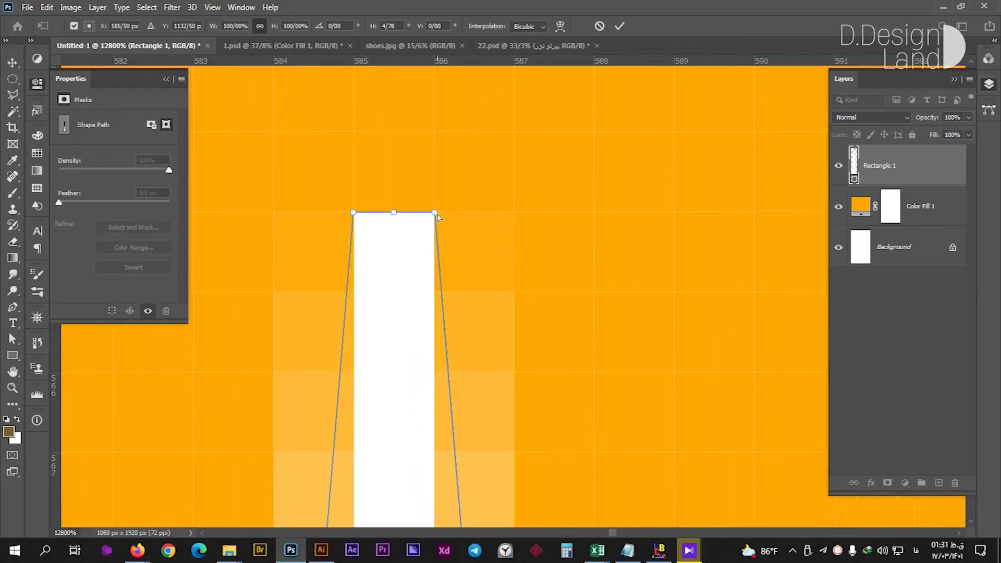
{"action": "key", "text": "ctrl+0"}
{"action": "scroll", "coordinate": [532, 246], "scroll_direction": "down", "scroll_amount": 1}
{"action": "scroll", "coordinate": [527, 266], "scroll_direction": "up", "scroll_amount": 1}
{"action": "scroll", "coordinate": [506, 296], "scroll_direction": "down", "scroll_amount": 1}
{"action": "scroll", "coordinate": [506, 295], "scroll_direction": "down", "scroll_amount": 2}
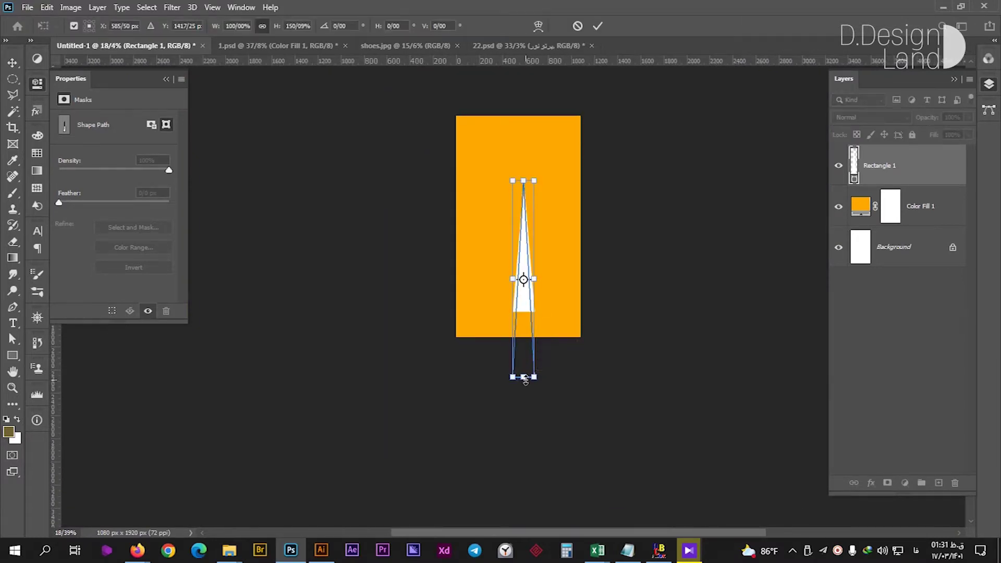
{"action": "key", "text": "Return"}
Step: Duplicate the white spike and flip the copy vertically
{"action": "key", "text": "ctrl+alt+t"}
{"action": "right_click", "coordinate": [514, 359]}
{"action": "left_click", "coordinate": [542, 356]}
{"action": "key", "text": "Return"}
{"action": "scroll", "coordinate": [562, 194], "scroll_direction": "up", "scroll_amount": 1}
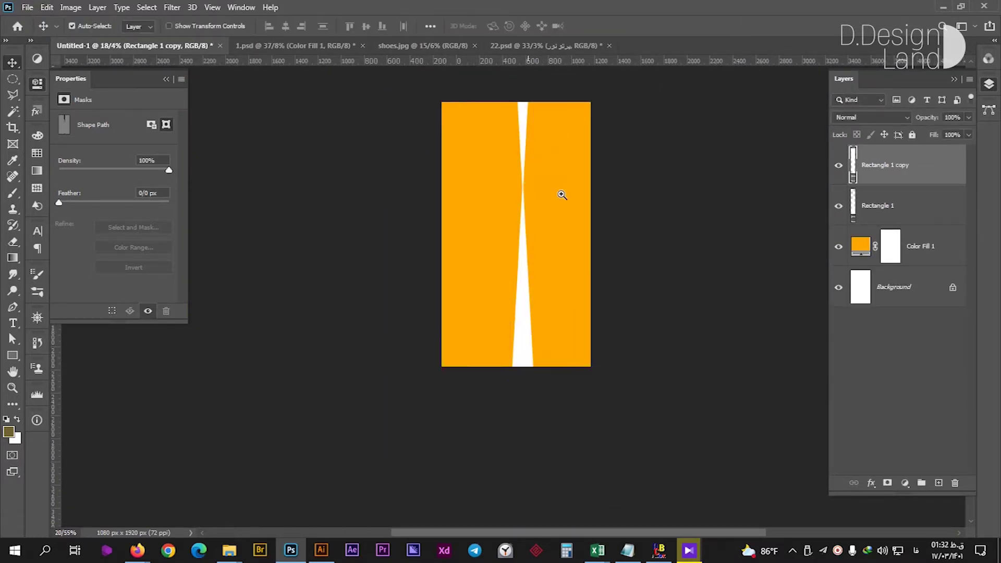
Step: Join the flipped spike to the original tip, then add a horizontal copy of both spikes
{"action": "scroll", "coordinate": [561, 194], "scroll_direction": "up", "scroll_amount": 5}
{"action": "scroll", "coordinate": [503, 147], "scroll_direction": "up", "scroll_amount": 3}
{"action": "left_click_drag", "start_coordinate": [497, 292], "coordinate": [496, 329]}
{"action": "scroll", "coordinate": [498, 350], "scroll_direction": "down", "scroll_amount": 5}
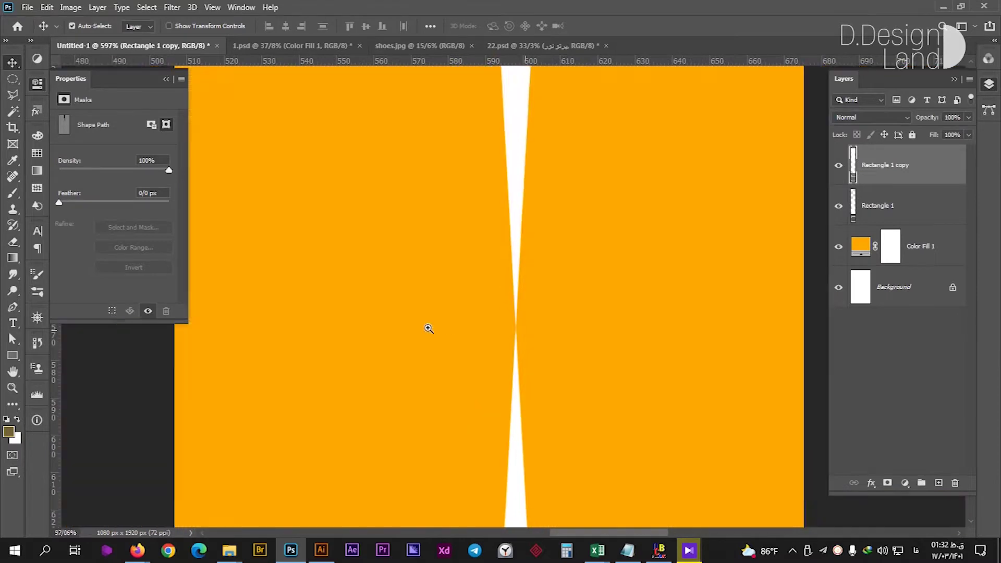
{"action": "scroll", "coordinate": [427, 328], "scroll_direction": "down", "scroll_amount": 5}
{"action": "key", "text": "alt+shift+bracketleft"}
{"action": "key", "text": "ctrl+j"}
{"action": "key", "text": "ctrl+t"}
{"action": "mouse_move", "coordinate": [712, 290]}
{"action": "left_mouse_down"}
{"action": "mouse_move", "coordinate": [473, 202]}
{"action": "mouse_move", "coordinate": [444, 238]}
{"action": "left_mouse_up"}
{"action": "key", "text": "Return"}
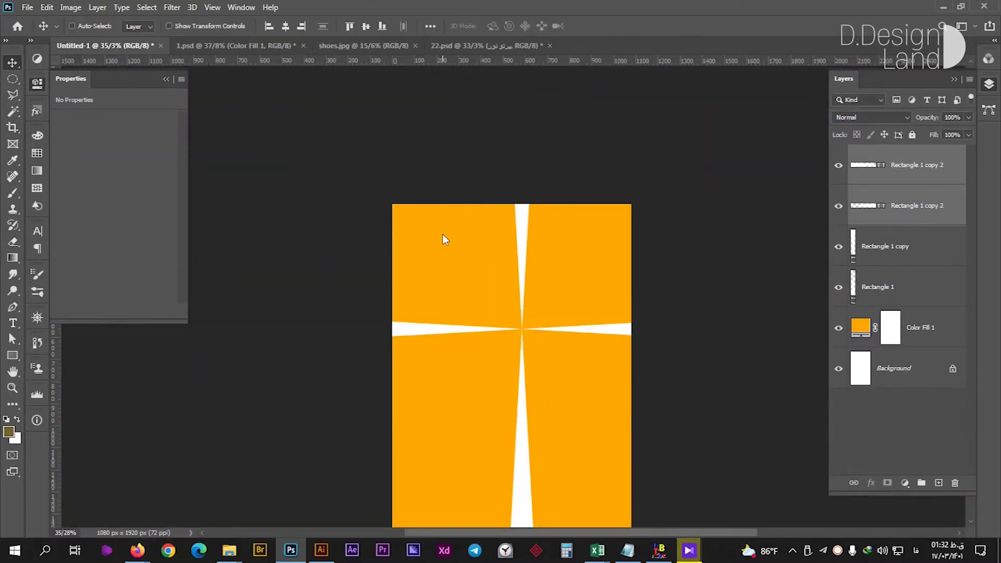
Step: Merge the four ray layers into one shape and add a copy rotated 45 degrees
{"action": "left_click", "coordinate": [908, 294], "text": "shift"}
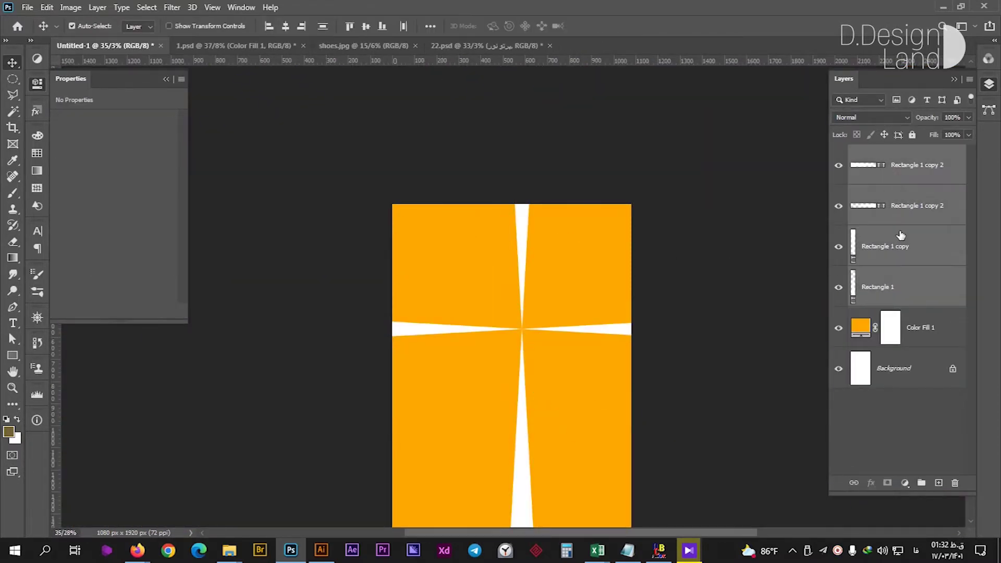
{"action": "key", "text": "ctrl+e"}
{"action": "key", "text": "ctrl+j"}
{"action": "key", "text": "ctrl+t"}
{"action": "scroll", "coordinate": [584, 168], "scroll_direction": "down", "scroll_amount": 3}
{"action": "left_click_drag", "start_coordinate": [585, 292], "coordinate": [719, 217]}
{"action": "key", "text": "Return"}
Step: Add two more rotated ray copies to fill the gaps, then merge all rays into one layer
{"action": "key", "text": "ctrl+j"}
{"action": "key", "text": "ctrl+j"}
{"action": "key", "text": "ctrl+t"}
{"action": "left_click_drag", "start_coordinate": [749, 292], "coordinate": [664, 190]}
{"action": "key", "text": "Return"}
{"action": "key", "text": "ctrl+j"}
{"action": "key", "text": "ctrl+t"}
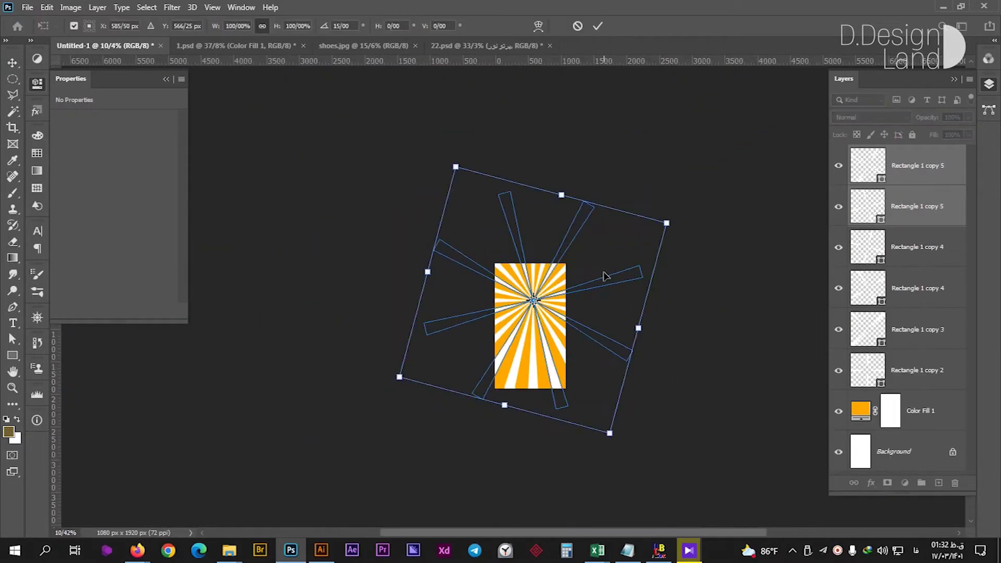
{"action": "key", "text": "Return"}
{"action": "scroll", "coordinate": [604, 290], "scroll_direction": "up", "scroll_amount": 4}
{"action": "scroll", "coordinate": [595, 293], "scroll_direction": "up", "scroll_amount": 2}
{"action": "scroll", "coordinate": [592, 312], "scroll_direction": "down", "scroll_amount": 2}
{"action": "scroll", "coordinate": [541, 291], "scroll_direction": "down", "scroll_amount": 2}
{"action": "key", "text": "ctrl+e"}
Step: Centre the ray burst horizontally and vertically on the canvas
{"action": "scroll", "coordinate": [625, 273], "scroll_direction": "up", "scroll_amount": 3}
{"action": "scroll", "coordinate": [615, 273], "scroll_direction": "down", "scroll_amount": 2}
{"action": "scroll", "coordinate": [615, 273], "scroll_direction": "up", "scroll_amount": 1}
{"action": "scroll", "coordinate": [513, 256], "scroll_direction": "down", "scroll_amount": 1}
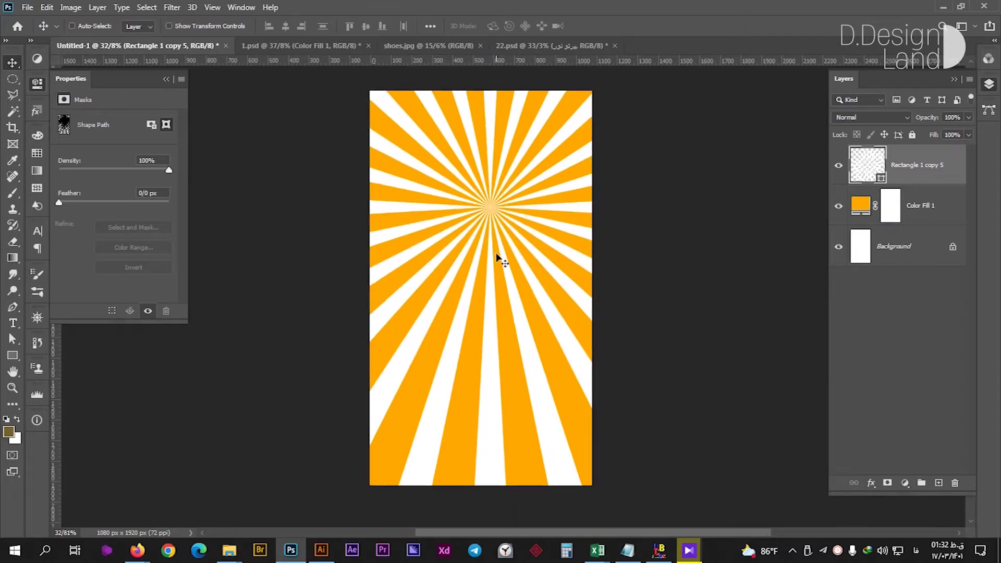
{"action": "key", "text": "ctrl+a"}
{"action": "left_click", "coordinate": [285, 25]}
{"action": "left_click", "coordinate": [365, 25]}
Step: Change the ray shape's fill to the darker orange #ff9000
{"action": "scroll", "coordinate": [542, 201], "scroll_direction": "up", "scroll_amount": 2}
{"action": "double_click", "coordinate": [867, 164]}
{"action": "left_click", "coordinate": [800, 230]}
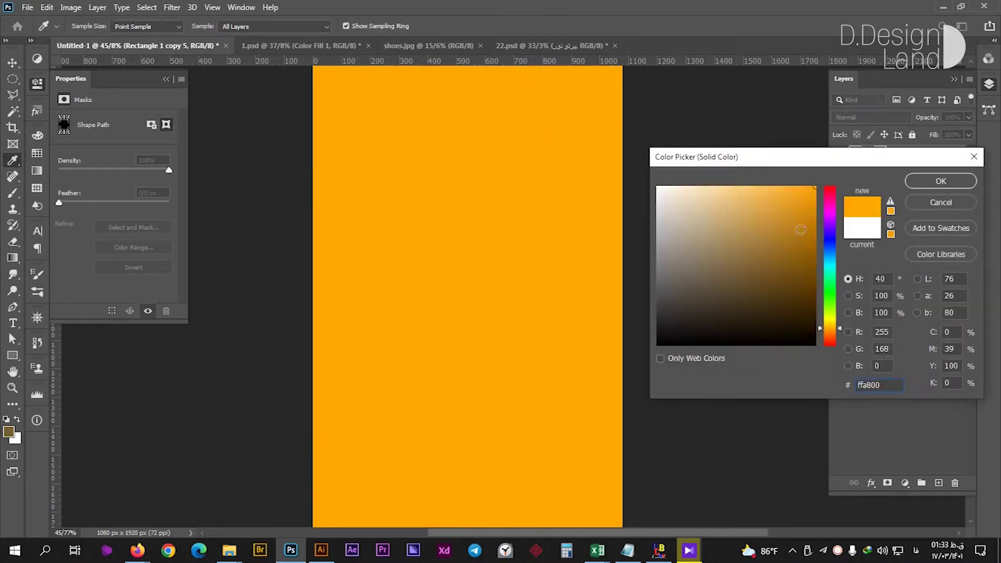
{"action": "mouse_move", "coordinate": [830, 336]}
{"action": "left_mouse_down"}
{"action": "mouse_move", "coordinate": [829, 327]}
{"action": "mouse_move", "coordinate": [830, 336]}
{"action": "left_mouse_up"}
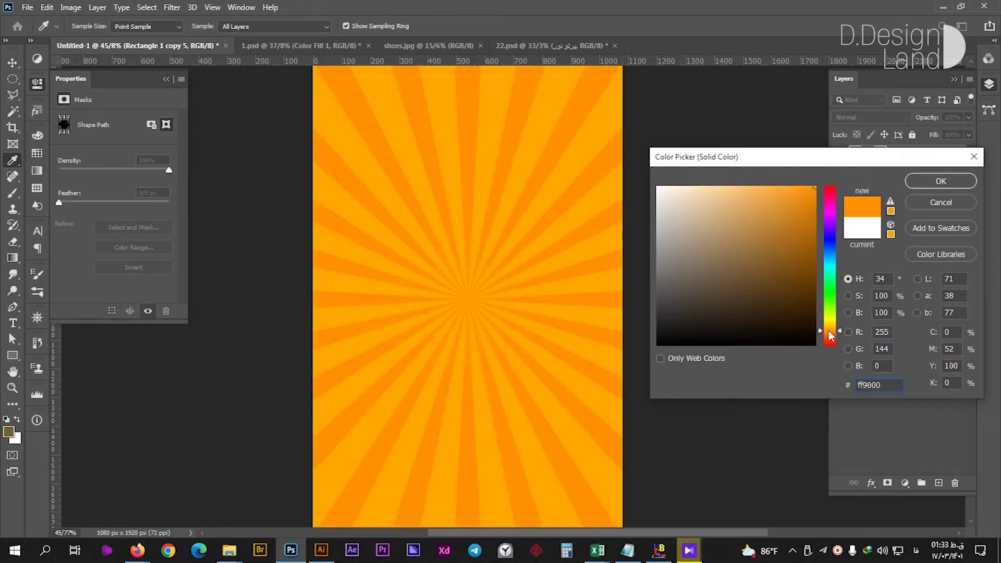
{"action": "key", "text": "Return"}
{"action": "left_click", "coordinate": [401, 50]}
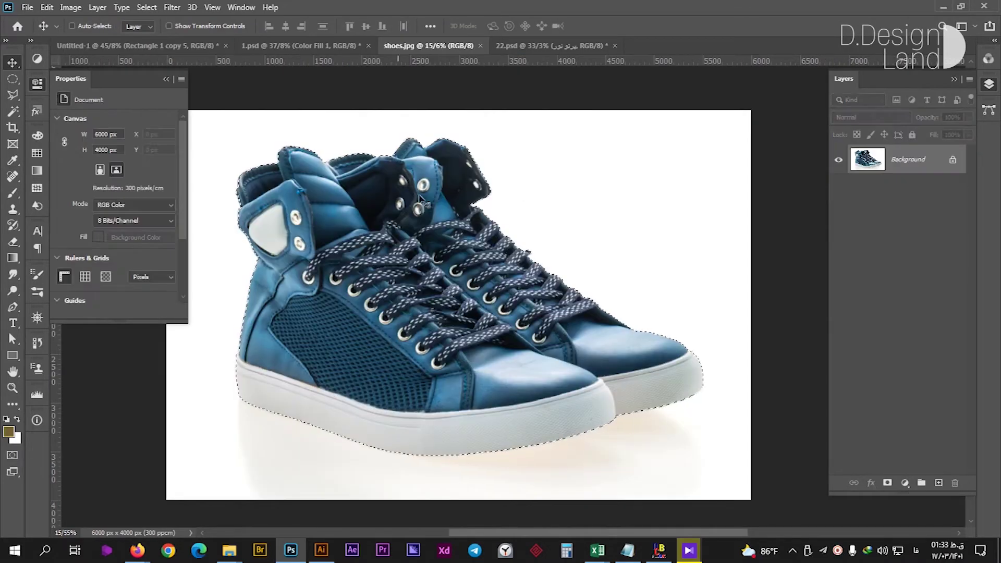
Step: Bring the shoes image into the ad canvas and convert it to a Smart Object
{"action": "left_click_drag", "start_coordinate": [417, 271], "coordinate": [390, 195]}
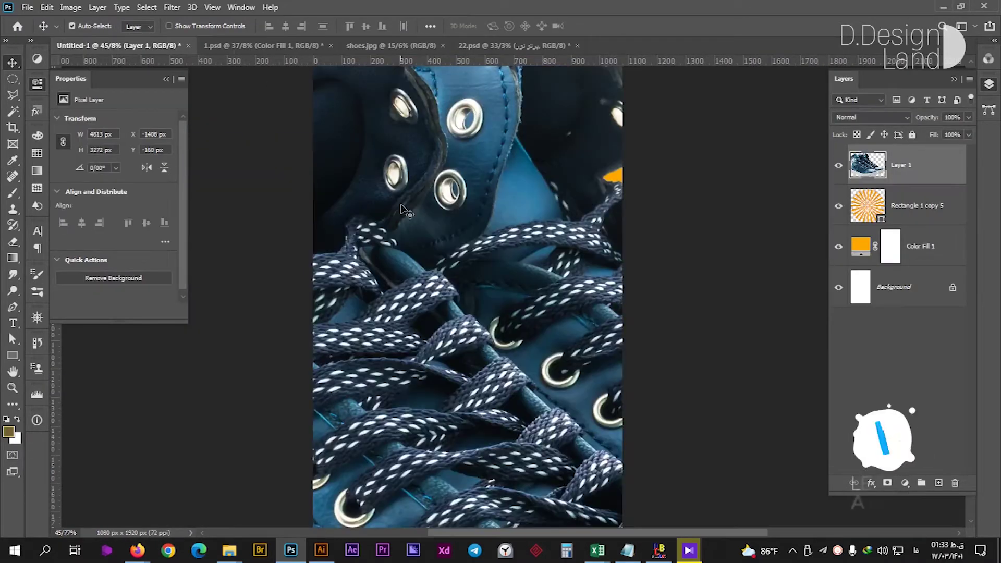
{"action": "key", "text": "ctrl+t"}
{"action": "key", "text": "ctrl+0"}
{"action": "key", "text": "Return"}
{"action": "right_click", "coordinate": [886, 164]}
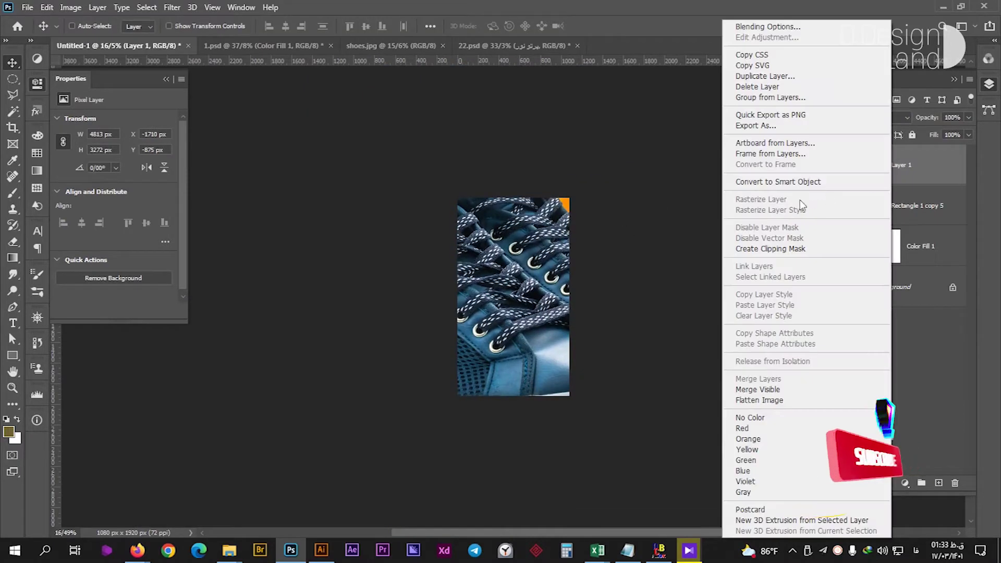
{"action": "left_click", "coordinate": [756, 172]}
Step: Scale the shoes to about 900 px wide, near the top, horizontally centred on the canvas
{"action": "key", "text": "ctrl+t"}
{"action": "left_click_drag", "start_coordinate": [777, 107], "coordinate": [580, 237]}
{"action": "key", "text": "Return"}
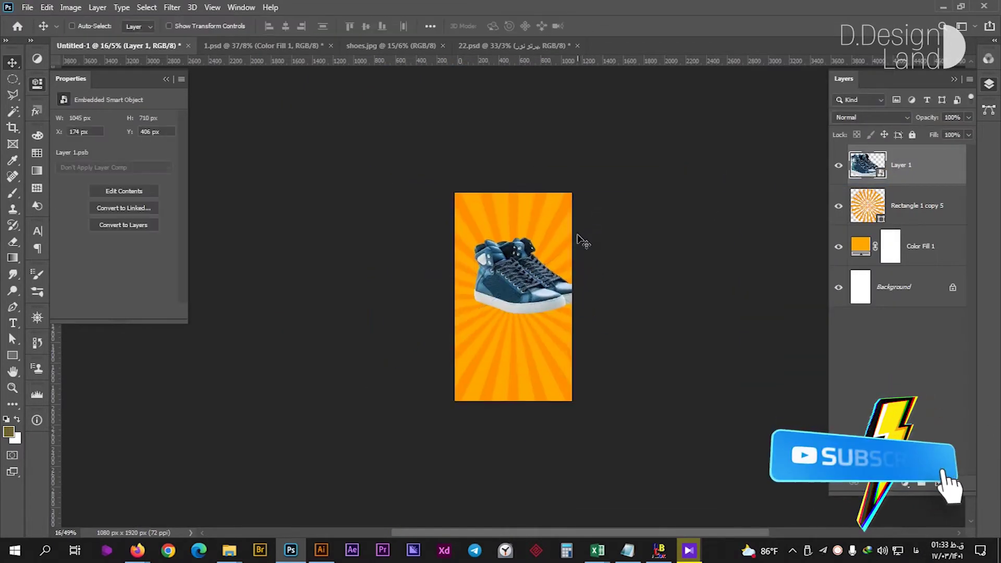
{"action": "key", "text": "ctrl+0"}
{"action": "left_click_drag", "start_coordinate": [485, 247], "coordinate": [509, 221]}
{"action": "key", "text": "ctrl+t"}
{"action": "left_click_drag", "start_coordinate": [642, 78], "coordinate": [612, 107]}
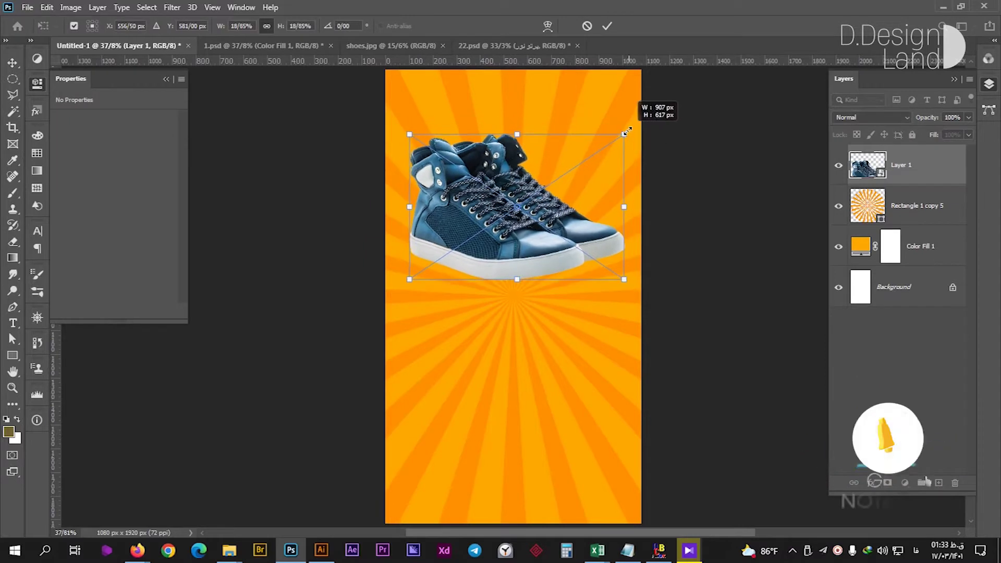
{"action": "key", "text": "Return"}
{"action": "key", "text": "ctrl+a"}
{"action": "left_click", "coordinate": [285, 26]}
{"action": "key", "text": "ctrl+d"}
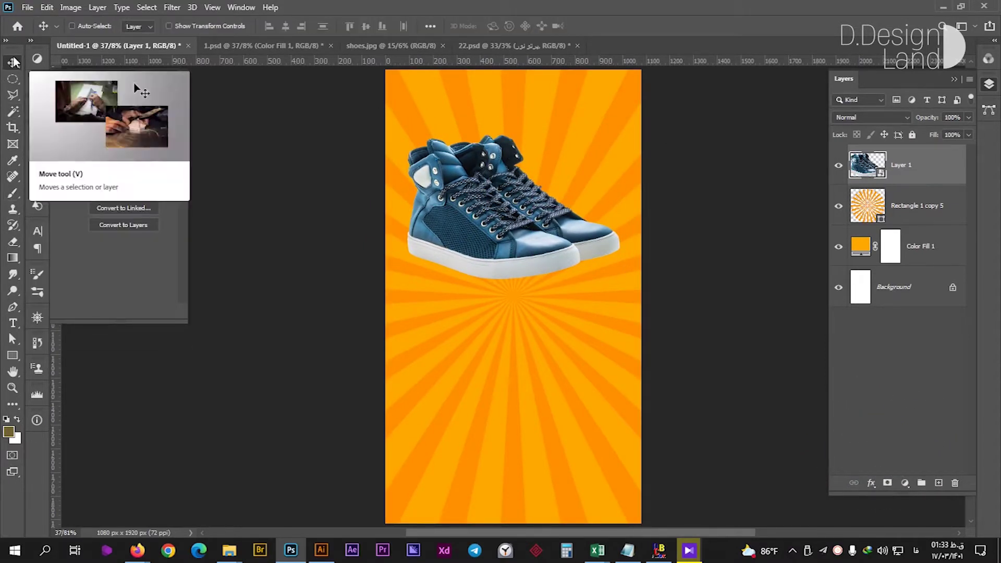
Step: Add a clipped Hue/Saturation adjustment with Hue +77 to turn the shoes purple
{"action": "left_click", "coordinate": [37, 58]}
{"action": "left_click", "coordinate": [81, 106]}
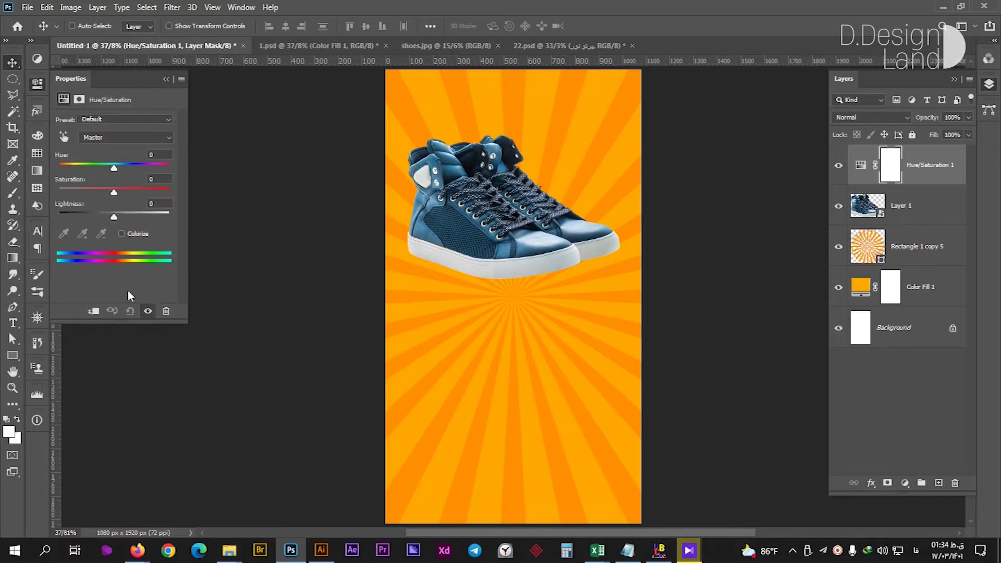
{"action": "key", "text": "ctrl+alt+g"}
{"action": "mouse_move", "coordinate": [114, 168]}
{"action": "left_mouse_down"}
{"action": "mouse_move", "coordinate": [77, 168]}
{"action": "mouse_move", "coordinate": [133, 168]}
{"action": "mouse_move", "coordinate": [140, 194]}
{"action": "mouse_move", "coordinate": [150, 171]}
{"action": "left_mouse_up"}
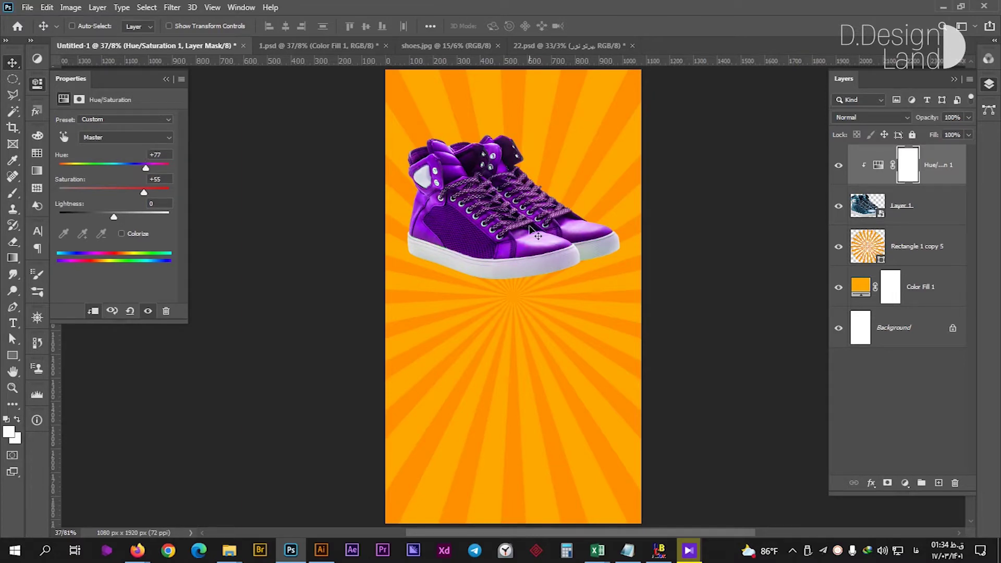
{"action": "key", "text": "b"}
{"action": "left_click", "coordinate": [907, 246]}
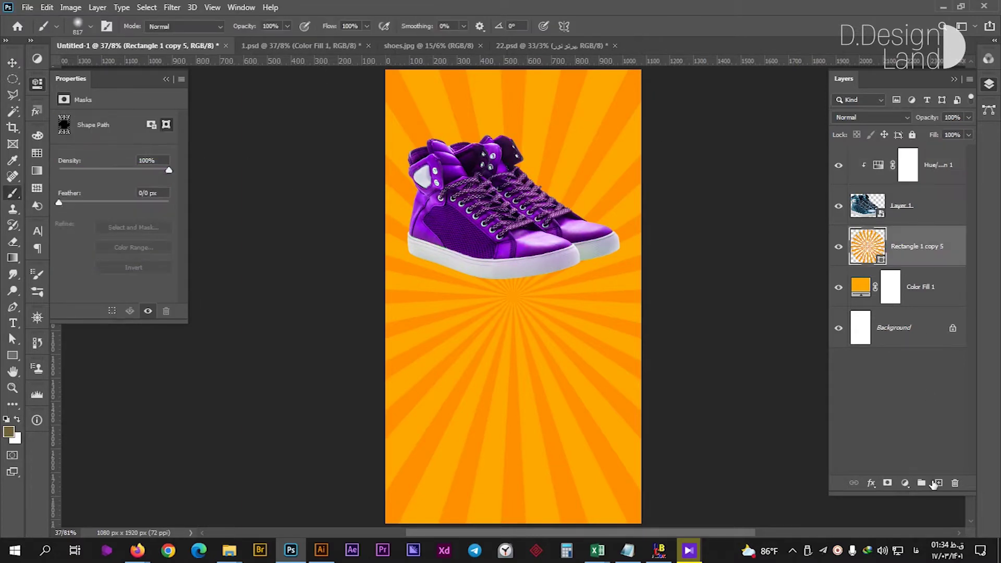
Step: Create a new layer and choose a dry-brush stroke brush
{"action": "key", "text": "ctrl+shift+alt+n"}
{"action": "right_click", "coordinate": [537, 256]}
{"action": "left_click_drag", "start_coordinate": [940, 195], "coordinate": [933, 351]}
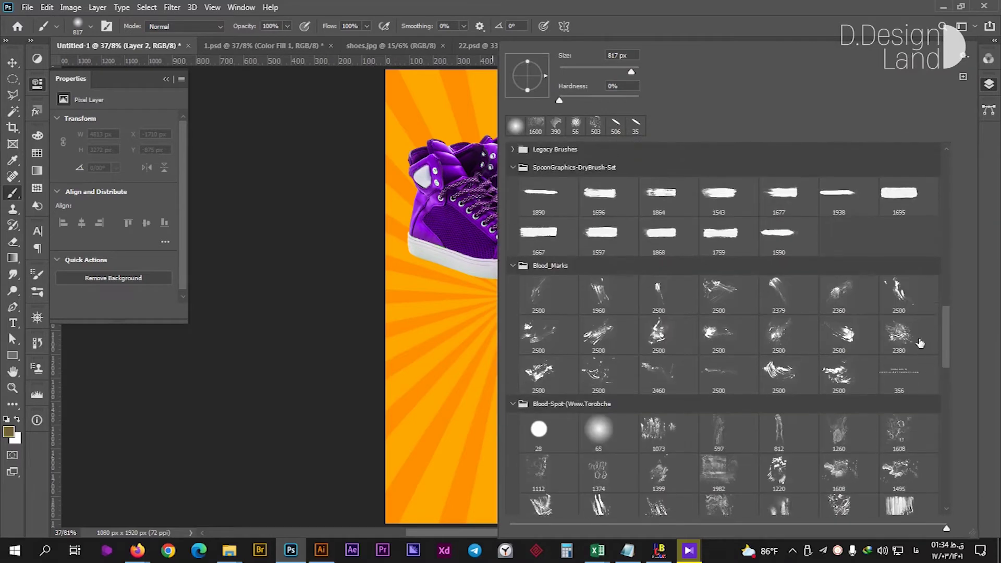
{"action": "left_click", "coordinate": [725, 238]}
{"action": "key", "text": "Return"}
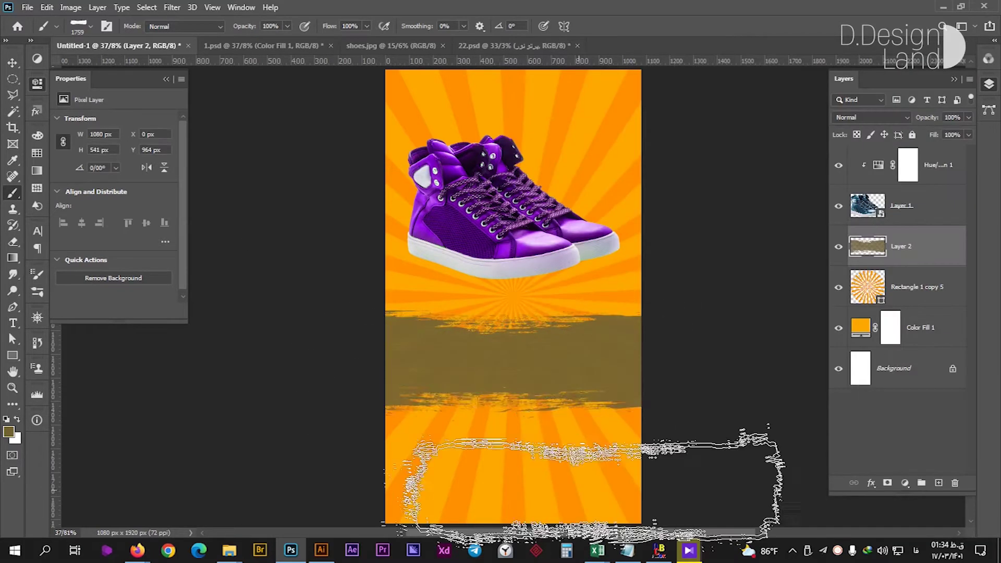
Step: Paint one white dry-brush stroke with the brush tip rotated vertical
{"action": "right_click", "coordinate": [500, 334]}
{"action": "left_click", "coordinate": [9, 432]}
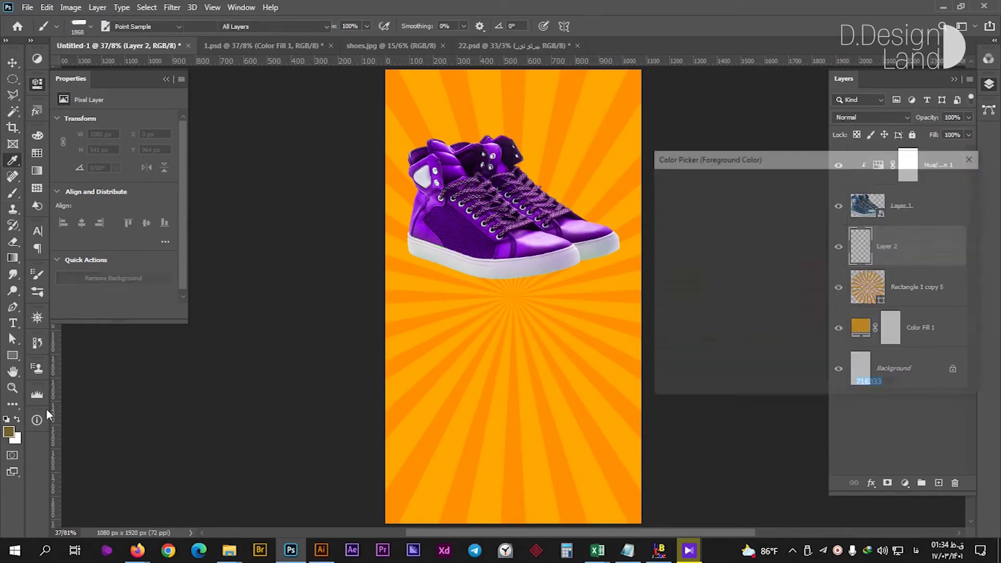
{"action": "left_click", "coordinate": [661, 187]}
{"action": "left_click", "coordinate": [939, 178]}
{"action": "right_click", "coordinate": [509, 219]}
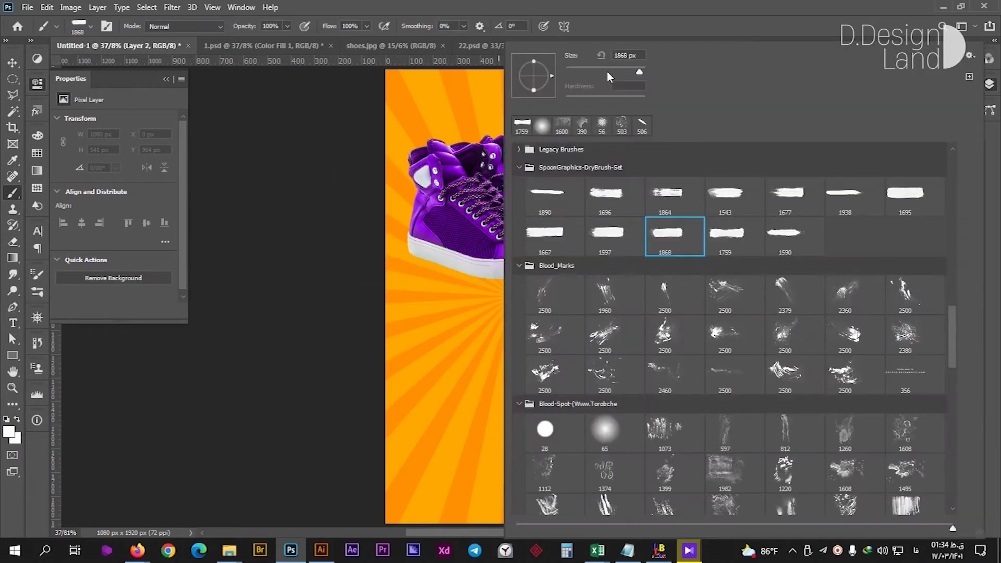
{"action": "left_click_drag", "start_coordinate": [552, 76], "coordinate": [533, 92]}
{"action": "key", "text": "Return"}
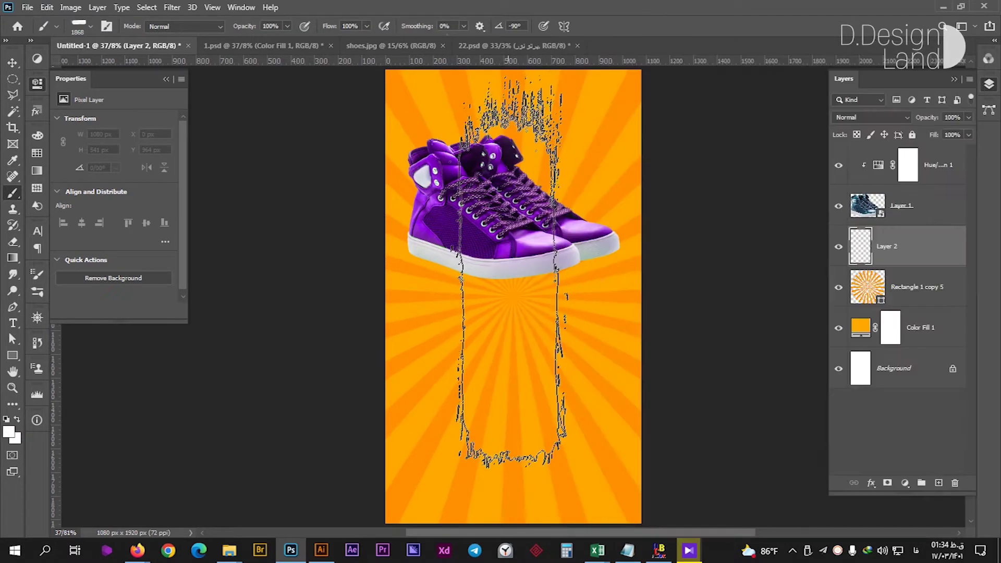
{"action": "left_click", "coordinate": [513, 297]}
Step: Rotate the white stroke into a horizontal band, then move it lower and stretch it taller
{"action": "key", "text": "v"}
{"action": "key", "text": "ctrl+t"}
{"action": "left_click_drag", "start_coordinate": [573, 485], "coordinate": [709, 365]}
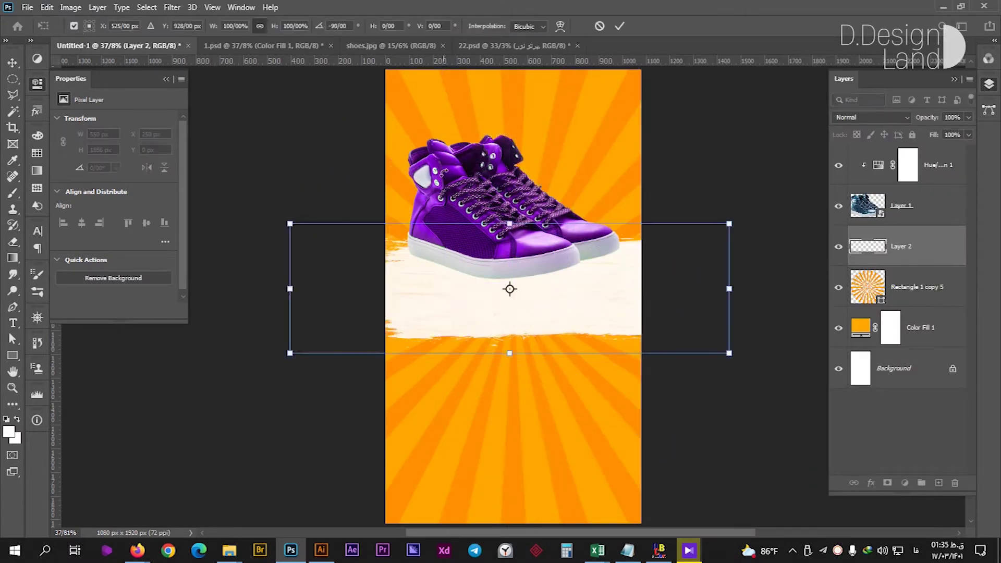
{"action": "key", "text": "Return"}
{"action": "left_click_drag", "start_coordinate": [574, 290], "coordinate": [547, 398]}
{"action": "key", "text": "ctrl+t"}
{"action": "left_click_drag", "start_coordinate": [537, 324], "coordinate": [537, 281]}
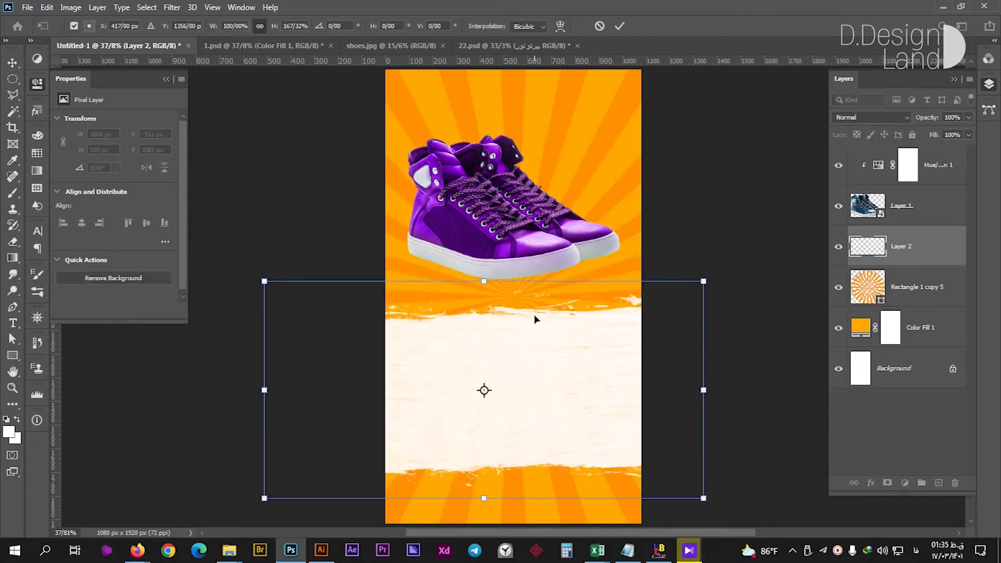
{"action": "key", "text": "Return"}
{"action": "left_click", "coordinate": [8, 331]}
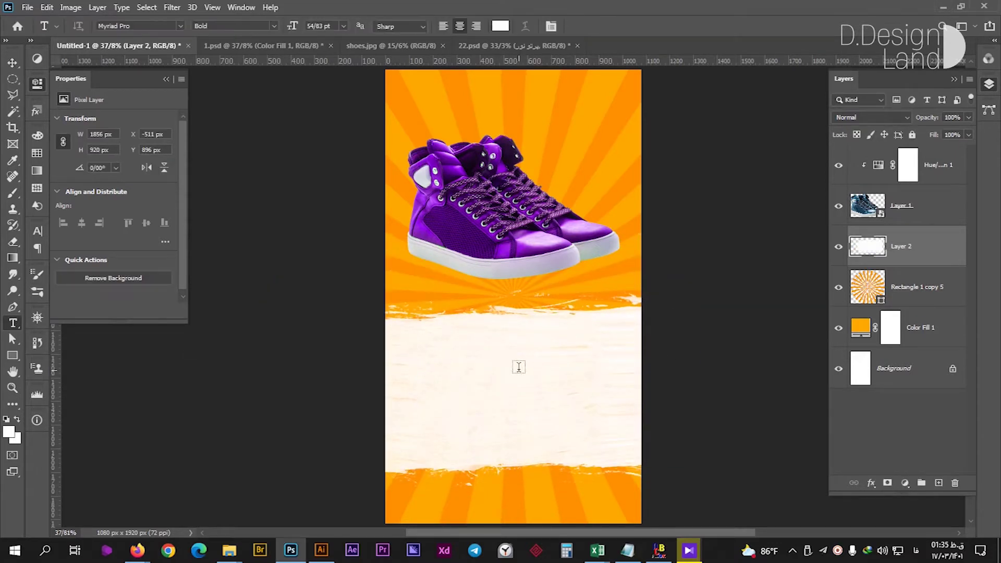
Step: Add a purple text layer on the white band in the Dream MMA font
{"action": "left_click", "coordinate": [519, 365]}
{"action": "left_click", "coordinate": [500, 26]}
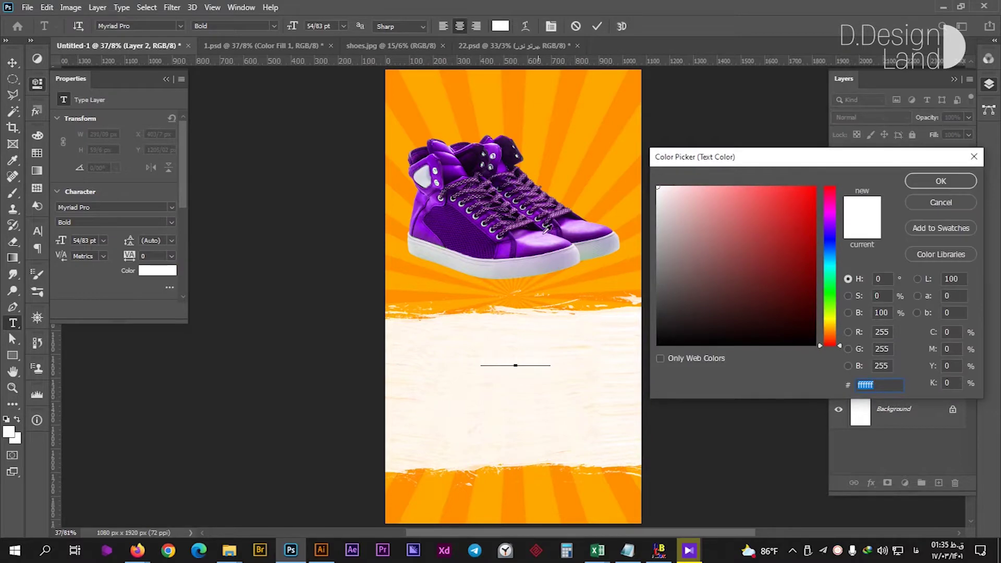
{"action": "left_click", "coordinate": [940, 181]}
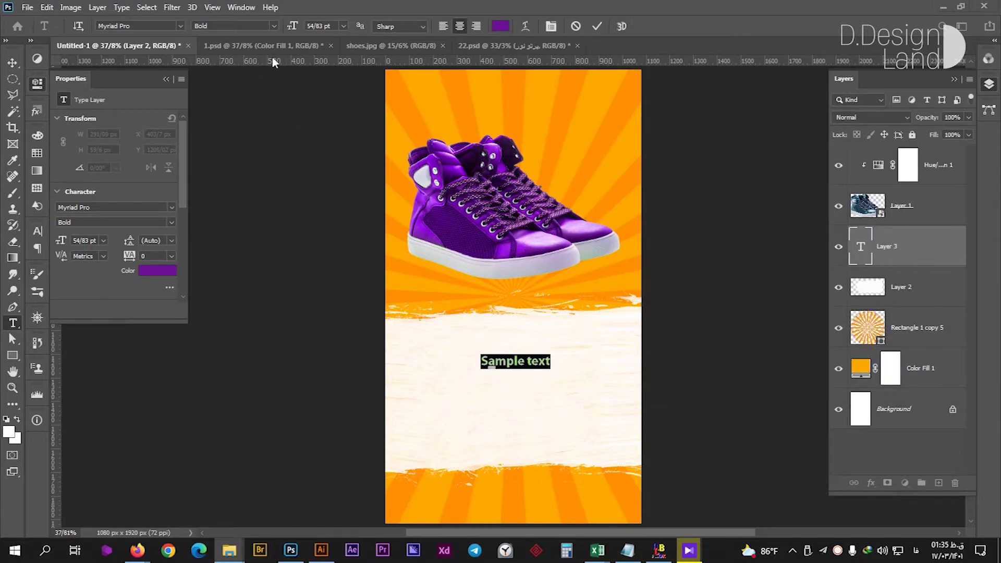
{"action": "left_click", "coordinate": [153, 25]}
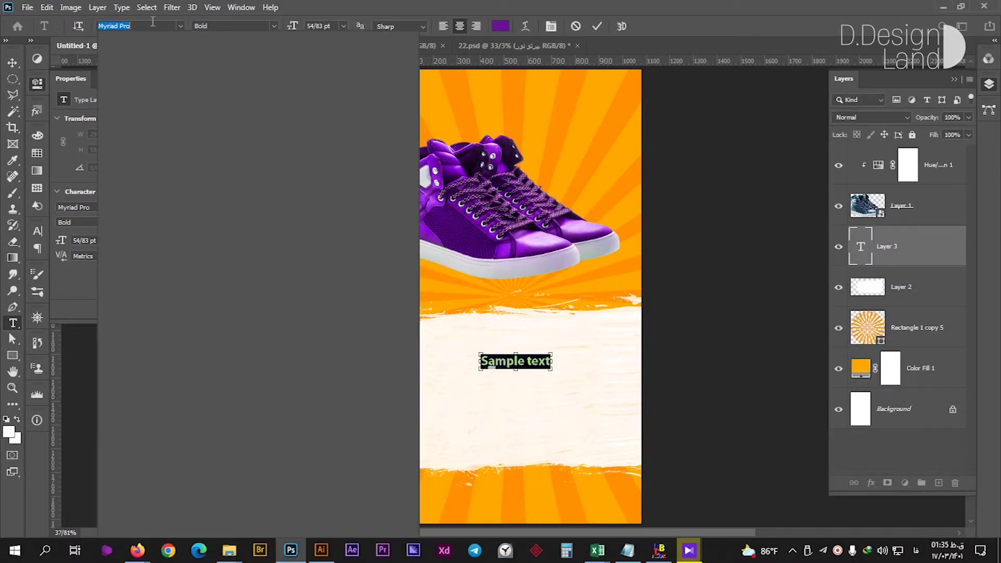
{"action": "type", "text": "Dream MMA"}
{"action": "left_click", "coordinate": [252, 73]}
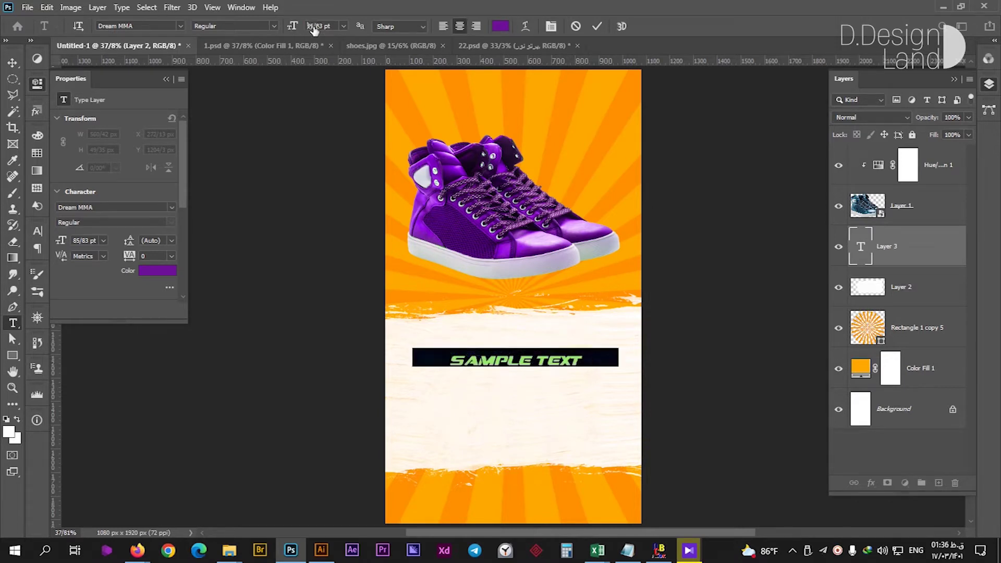
Step: Split the title into two lines, SAMPLE and TEXT, and enlarge the type
{"action": "left_click", "coordinate": [521, 360]}
{"action": "key", "text": "Return"}
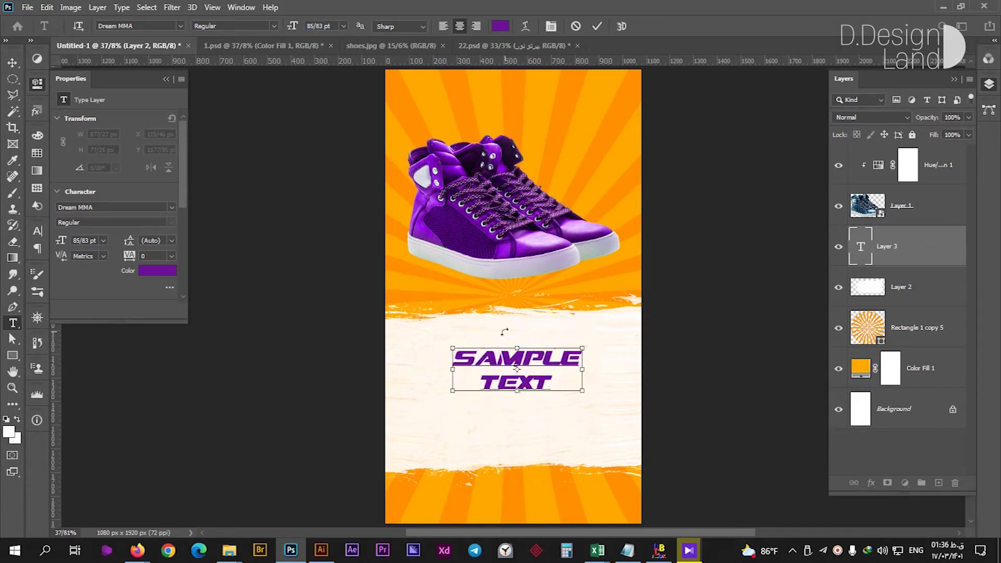
{"action": "key", "text": "ctrl+a"}
{"action": "key", "text": "ctrl+t"}
{"action": "left_click", "coordinate": [156, 264]}
{"action": "mouse_move", "coordinate": [321, 30]}
{"action": "left_mouse_down"}
{"action": "mouse_move", "coordinate": [331, 20]}
{"action": "mouse_move", "coordinate": [374, 46]}
{"action": "left_mouse_up"}
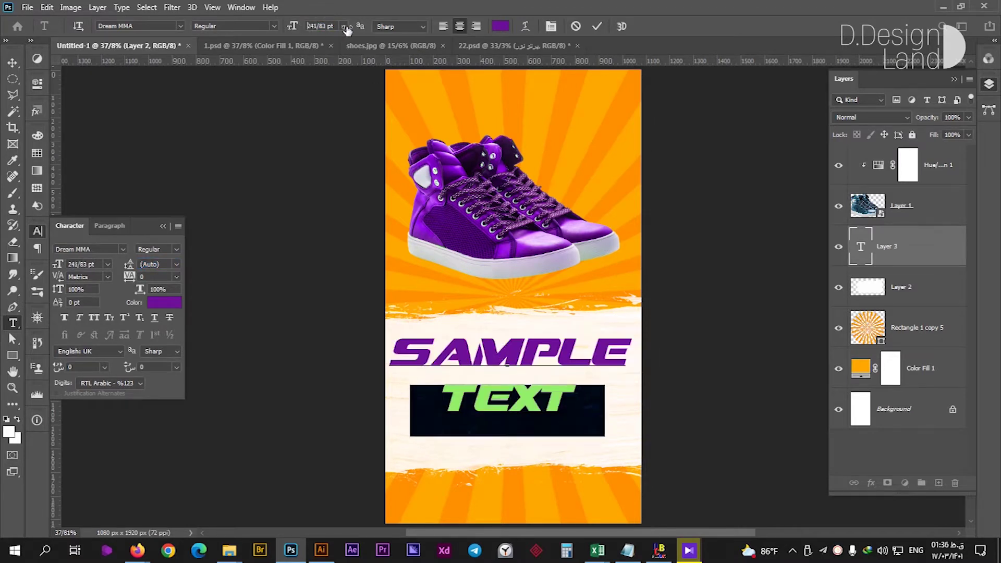
Step: Increase the title's line spacing and rename its layer to sample text
{"action": "left_click", "coordinate": [514, 325]}
{"action": "key", "text": "ctrl+a"}
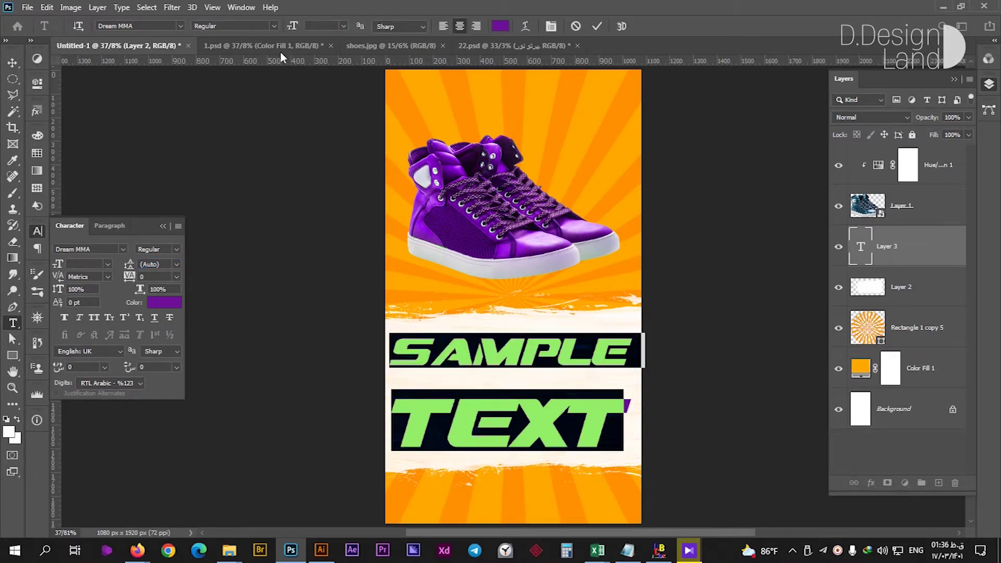
{"action": "left_click_drag", "start_coordinate": [128, 267], "coordinate": [141, 266]}
{"action": "left_click", "coordinate": [156, 265]}
{"action": "key", "text": "shift+Up"}
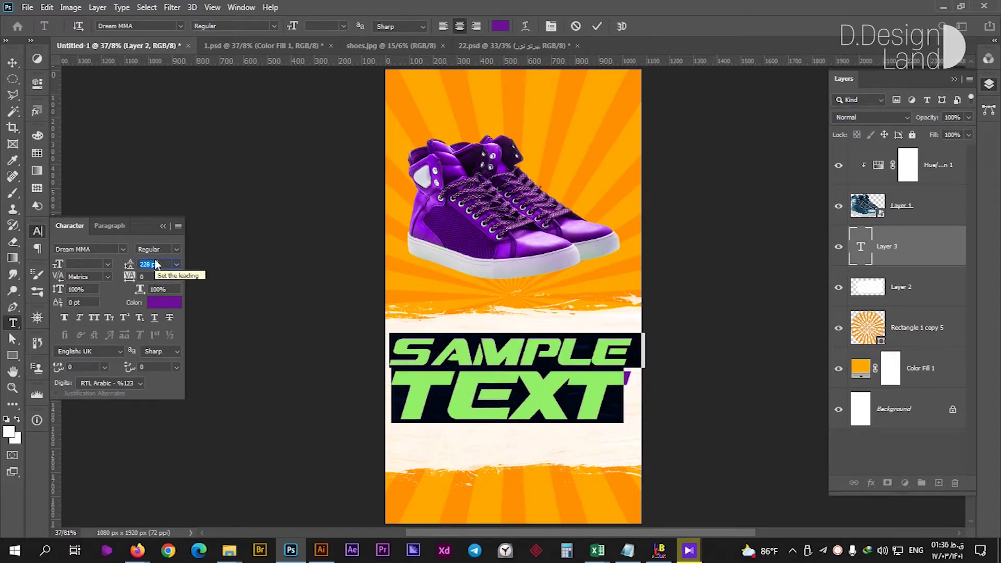
{"action": "left_click", "coordinate": [13, 62]}
{"action": "double_click", "coordinate": [559, 324]}
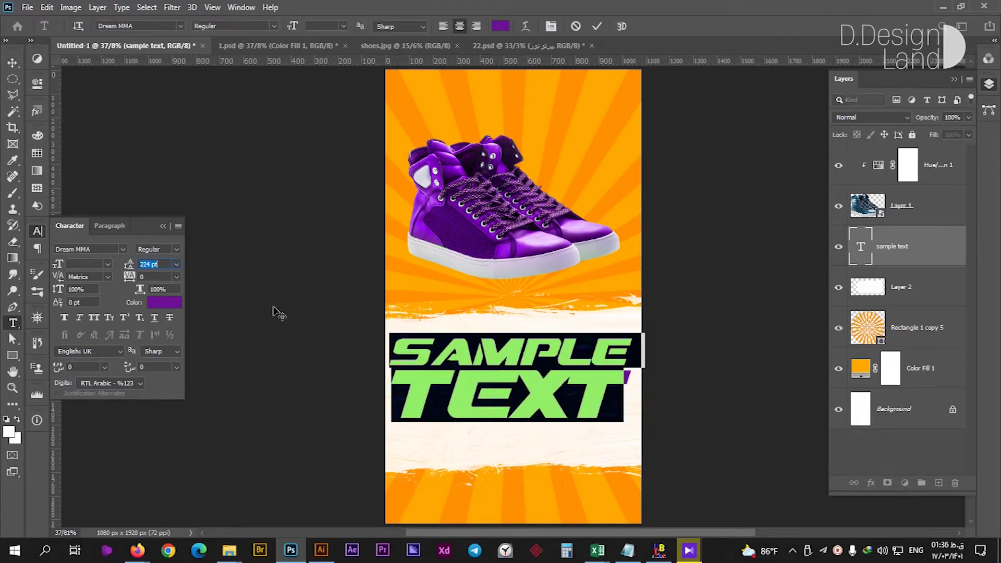
{"action": "type", "text": "222"}
{"action": "left_click", "coordinate": [13, 63]}
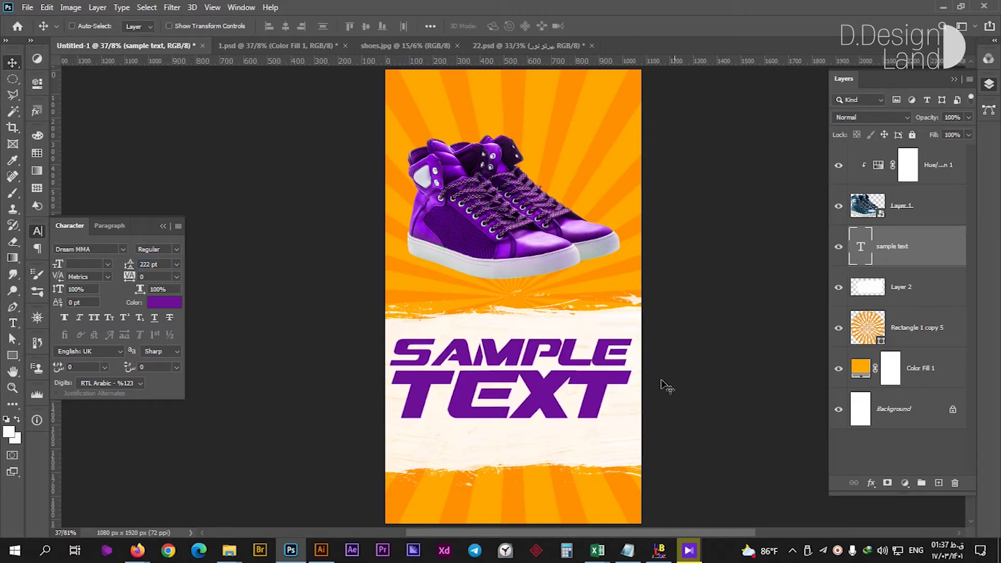
Step: Widen the title's letter spacing and scale it down to fit the poster
{"action": "double_click", "coordinate": [589, 385]}
{"action": "left_click", "coordinate": [176, 277]}
{"action": "left_click_drag", "start_coordinate": [130, 277], "coordinate": [144, 279]}
{"action": "left_click", "coordinate": [13, 62]}
{"action": "key", "text": "ctrl+t"}
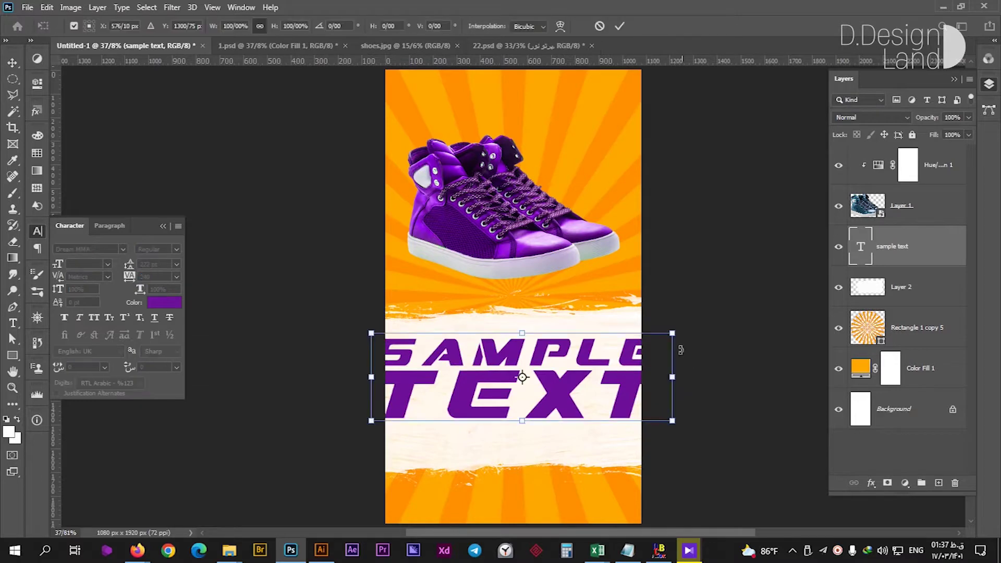
{"action": "left_click_drag", "start_coordinate": [671, 333], "coordinate": [627, 347]}
{"action": "key", "text": "Return"}
Step: Enlarge the word SAMPLE, tighten the title's tracking, and stretch it wider
{"action": "scroll", "coordinate": [519, 350], "scroll_direction": "up", "scroll_amount": 1}
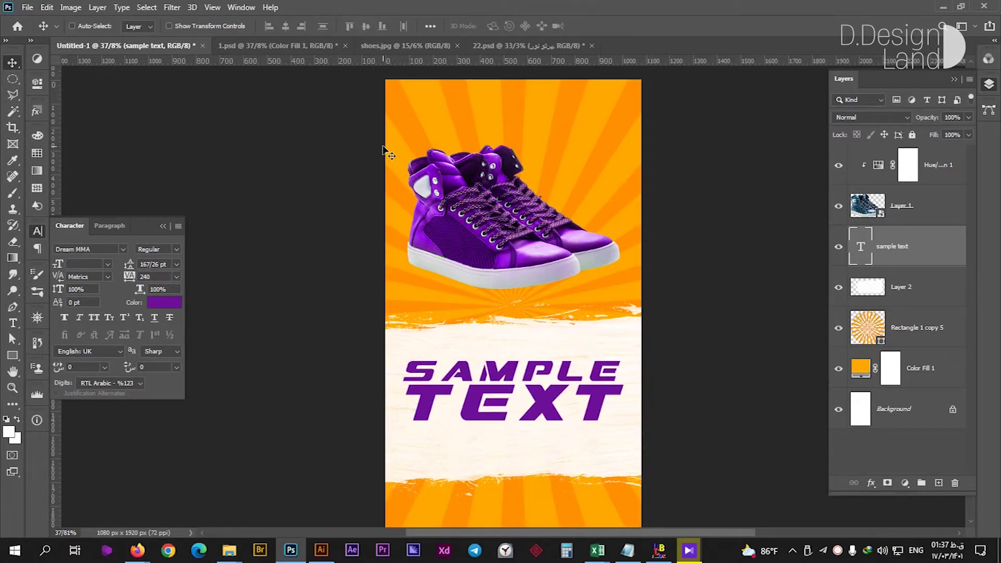
{"action": "double_click", "coordinate": [562, 399]}
{"action": "double_click", "coordinate": [477, 365]}
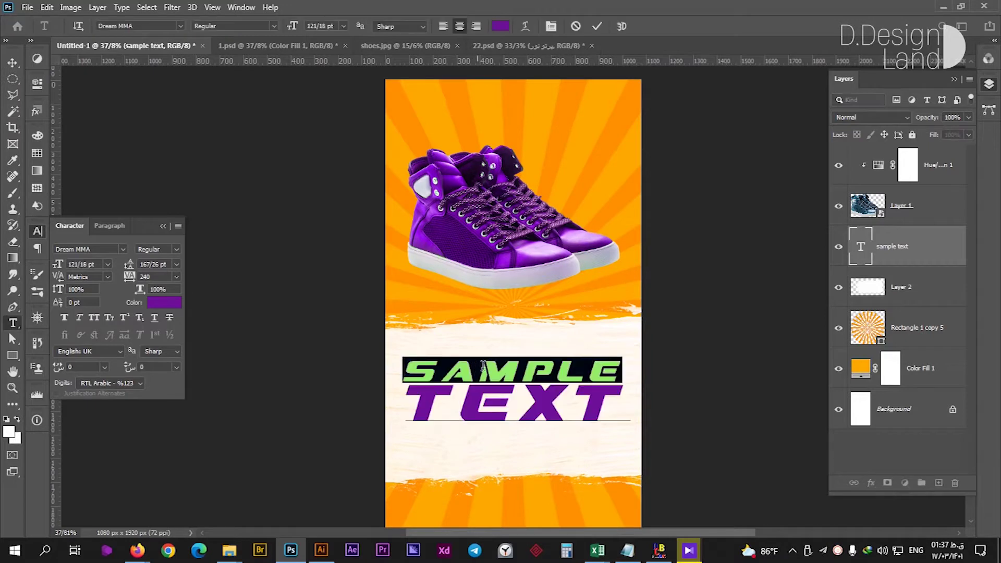
{"action": "key", "text": "ctrl+shift+period"}
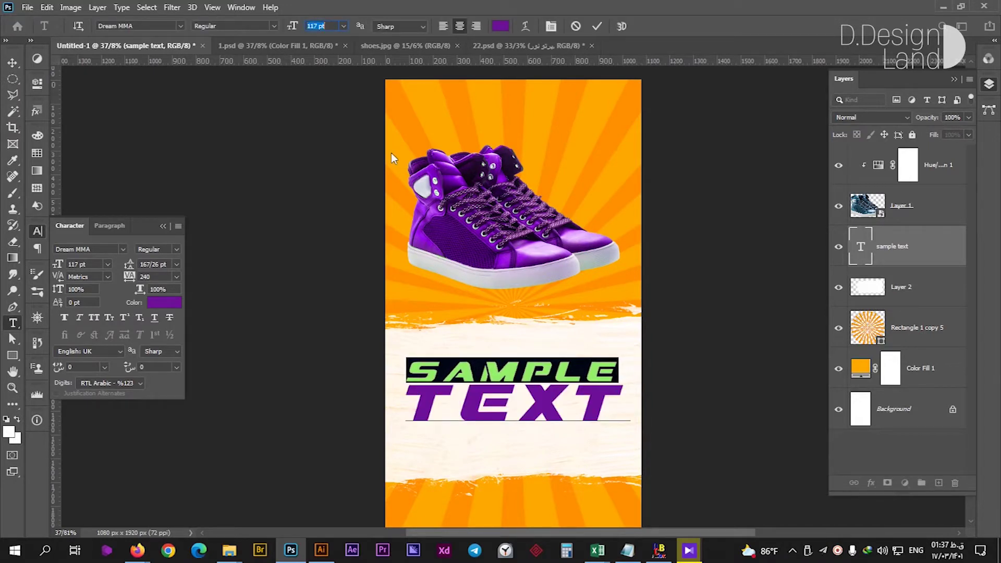
{"action": "key", "text": "ctrl+a"}
{"action": "key", "text": "alt+Left"}
{"action": "key", "text": "alt+Left"}
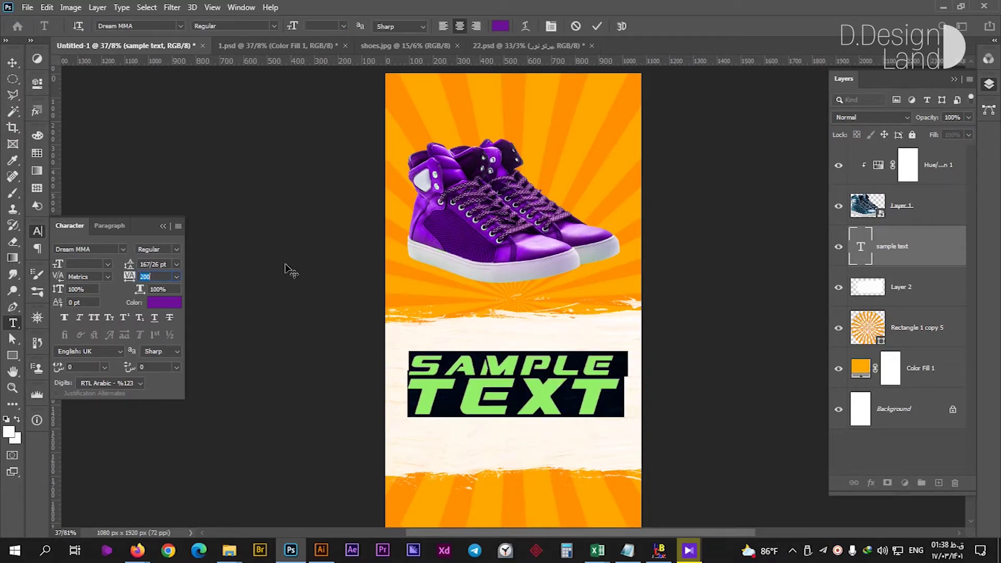
{"action": "left_click_drag", "start_coordinate": [618, 350], "coordinate": [626, 346]}
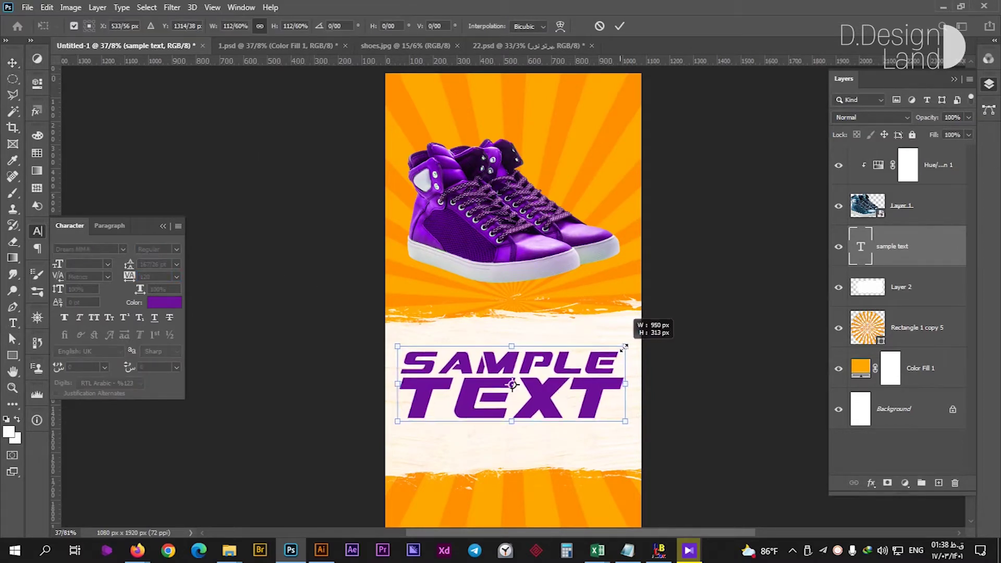
{"action": "left_click", "coordinate": [13, 62]}
Step: Centre the title horizontally on the poster
{"action": "key", "text": "ctrl+a"}
{"action": "left_click", "coordinate": [286, 27]}
{"action": "key", "text": "ctrl+d"}
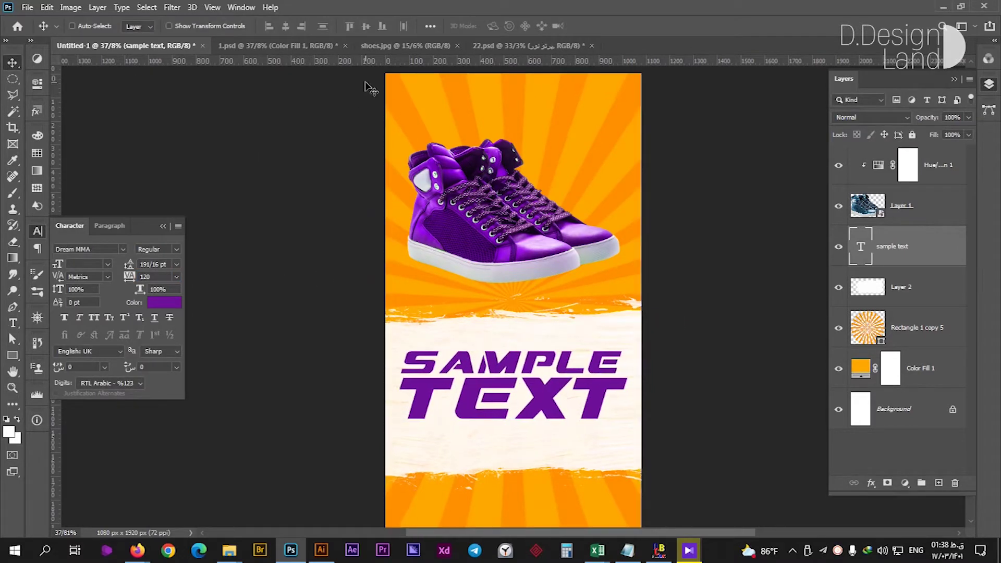
Step: Mask the title layer and stamp grunge-brush texture into the mask
{"action": "left_click", "coordinate": [887, 482]}
{"action": "key", "text": "b"}
{"action": "right_click", "coordinate": [601, 406]}
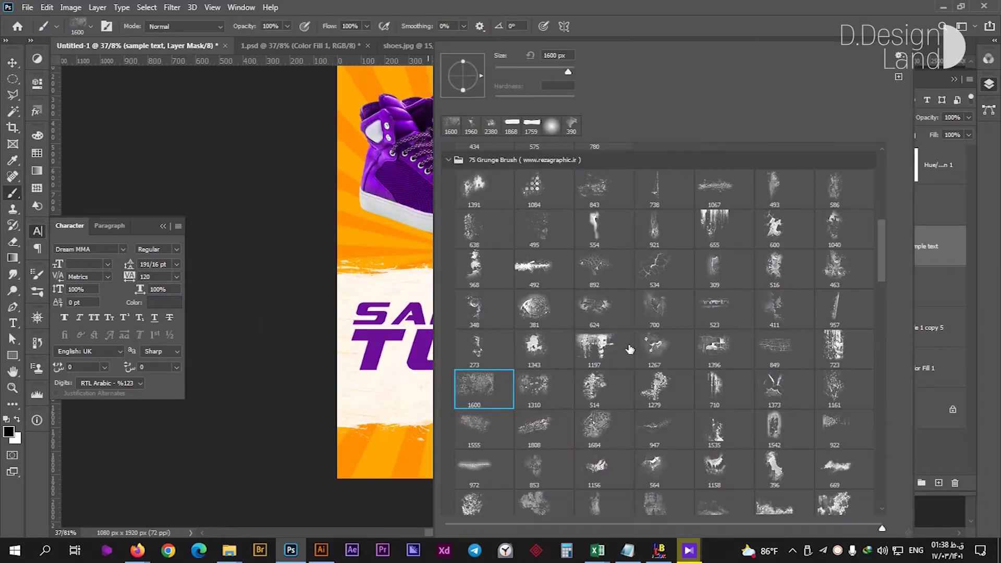
{"action": "double_click", "coordinate": [707, 186]}
{"action": "left_click", "coordinate": [514, 290]}
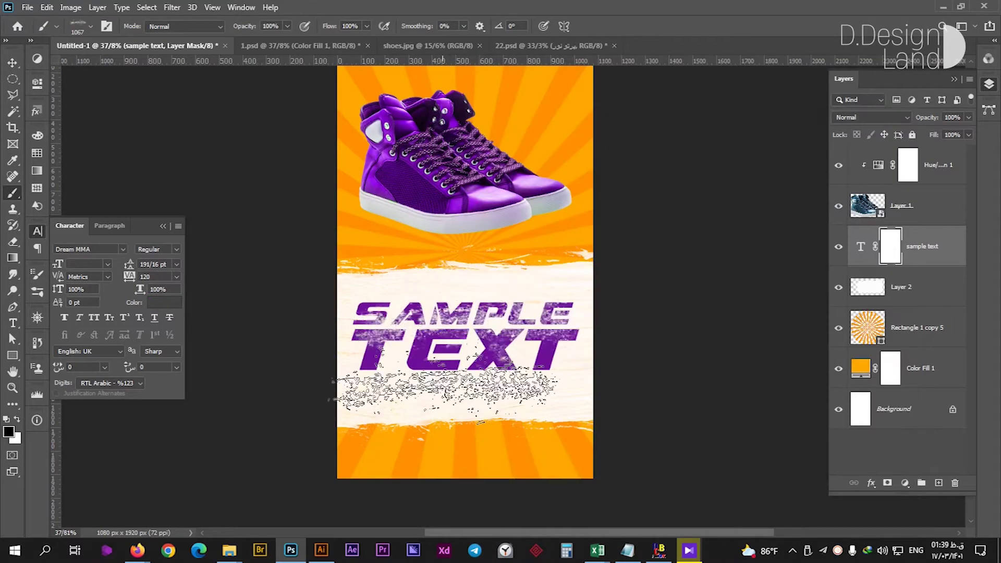
{"action": "right_click", "coordinate": [447, 384]}
{"action": "left_click", "coordinate": [631, 188]}
{"action": "key", "text": "Return"}
{"action": "left_click", "coordinate": [429, 334]}
{"action": "key", "text": "ctrl+z"}
{"action": "key", "text": "ctrl+z"}
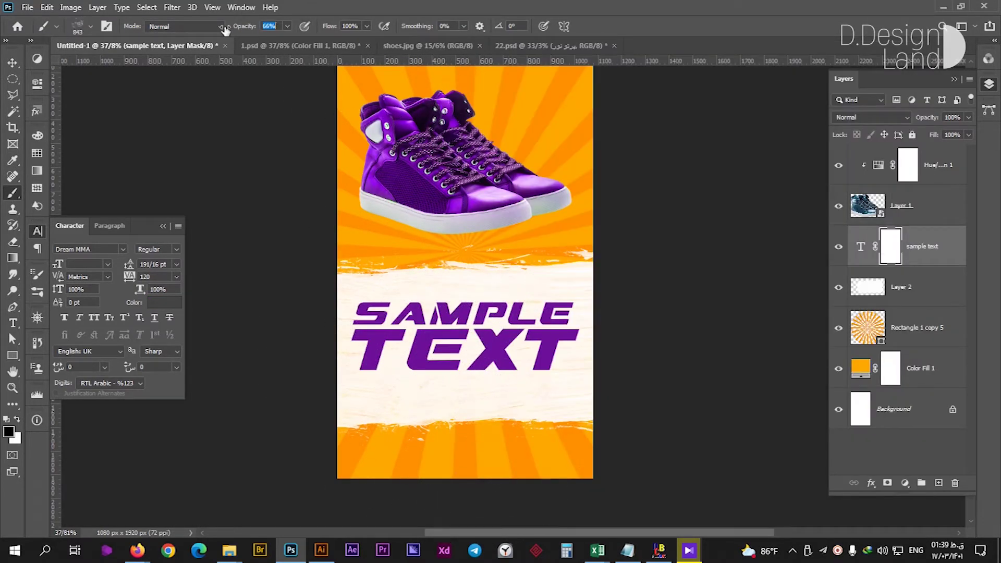
{"action": "type", "text": "35"}
{"action": "left_click", "coordinate": [409, 327]}
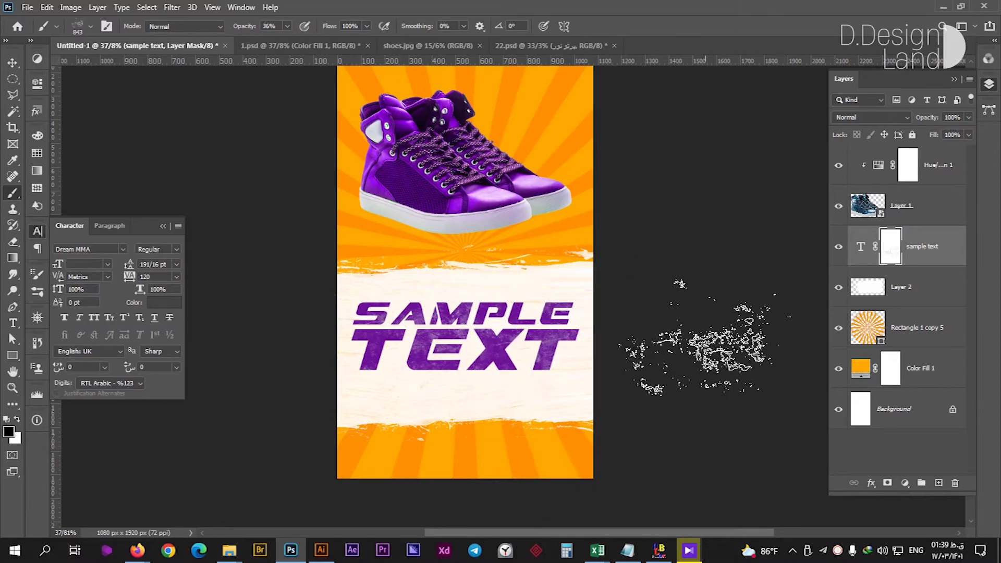
Step: Make the white band slimmer by pulling in its top and bottom edges
{"action": "key", "text": "v"}
{"action": "left_click", "coordinate": [495, 408], "text": "ctrl"}
{"action": "key", "text": "ctrl+t"}
{"action": "left_click_drag", "start_coordinate": [433, 257], "coordinate": [432, 275]}
{"action": "left_click_drag", "start_coordinate": [433, 431], "coordinate": [433, 396]}
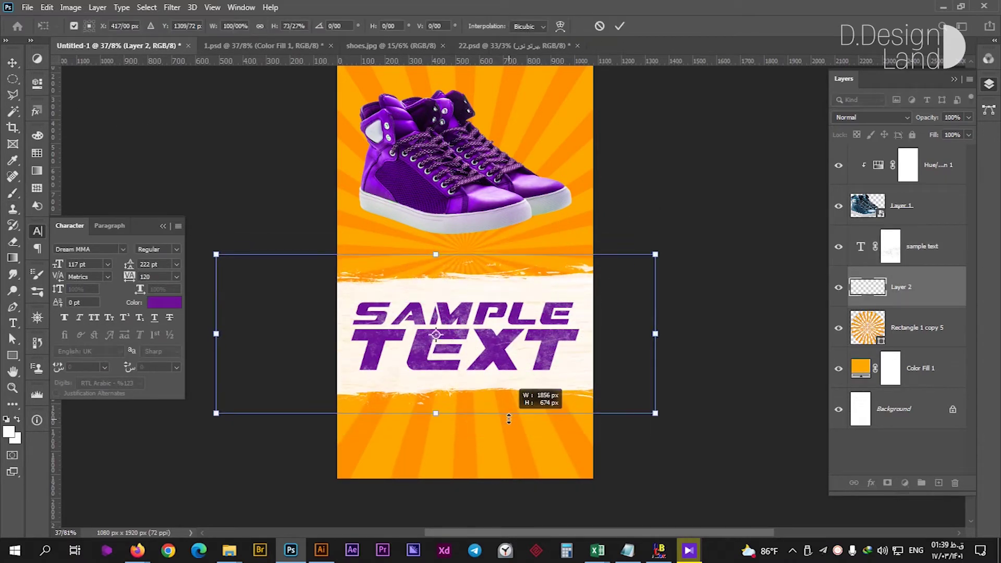
{"action": "key", "text": "Return"}
Step: Move the shoe down, then shift the shoe, title and band down together
{"action": "left_click", "coordinate": [539, 247], "text": "ctrl"}
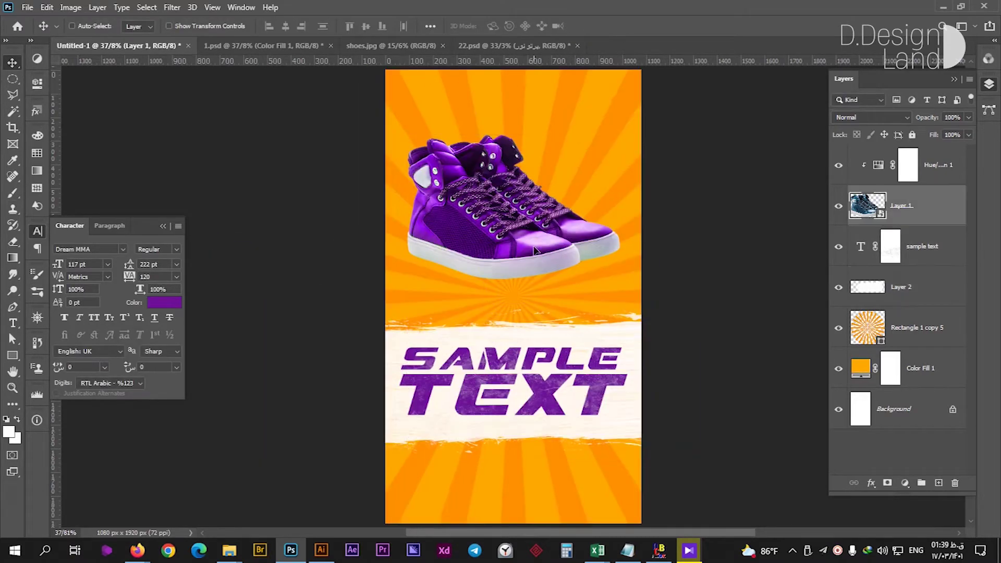
{"action": "left_click_drag", "start_coordinate": [539, 247], "coordinate": [539, 292]}
{"action": "left_click", "coordinate": [926, 287], "text": "shift"}
{"action": "mouse_move", "coordinate": [617, 324]}
{"action": "left_mouse_down"}
{"action": "mouse_move", "coordinate": [612, 336]}
{"action": "mouse_move", "coordinate": [605, 247]}
{"action": "left_mouse_up"}
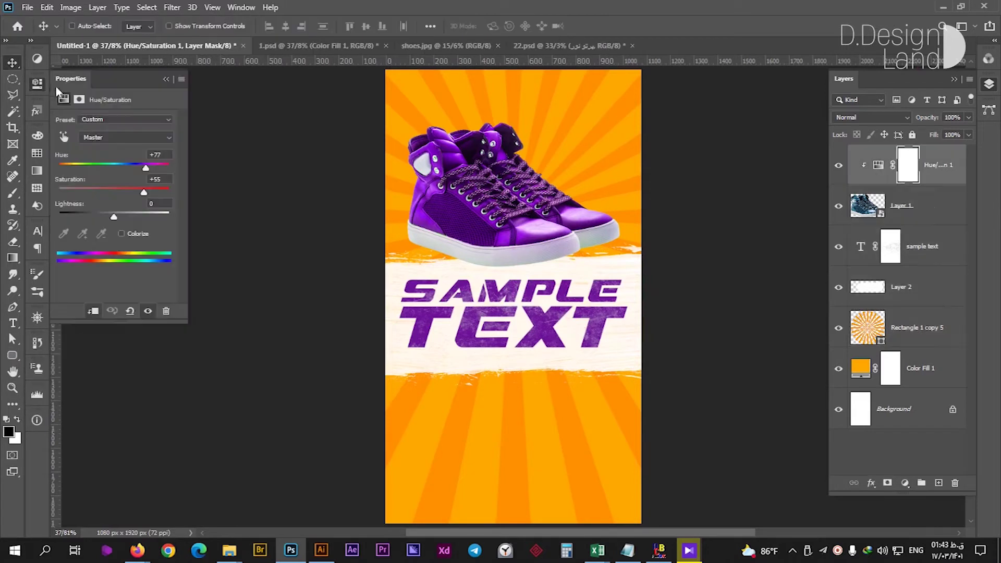
{"action": "left_click", "coordinate": [488, 454]}
{"action": "key", "text": "ctrl+v"}
{"action": "key", "text": "ctrl+a"}
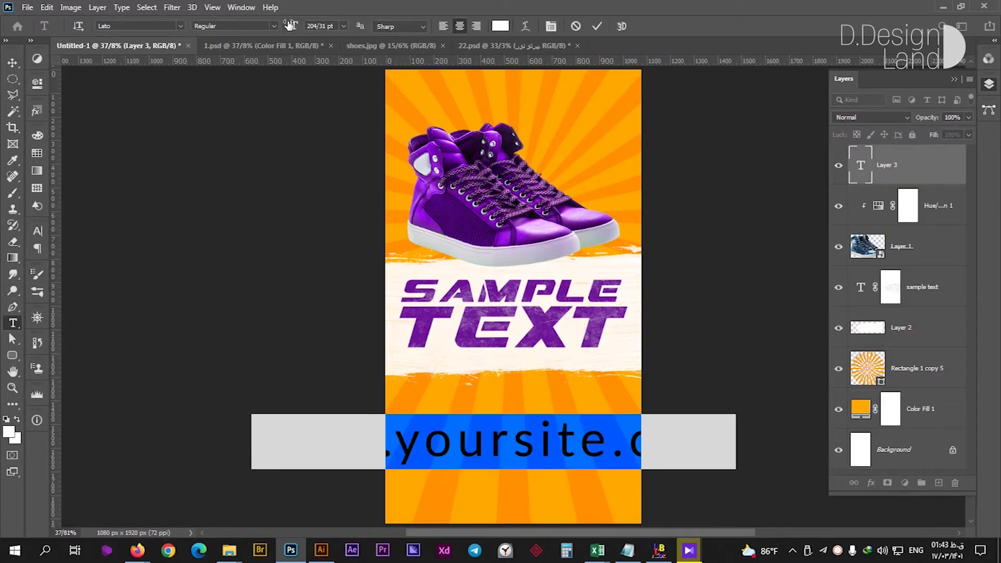
{"action": "key", "text": "Down"}
{"action": "key", "text": "Down"}
{"action": "key", "text": "Down"}
{"action": "key", "text": "Down"}
{"action": "key", "text": "Down"}
{"action": "key", "text": "Down"}
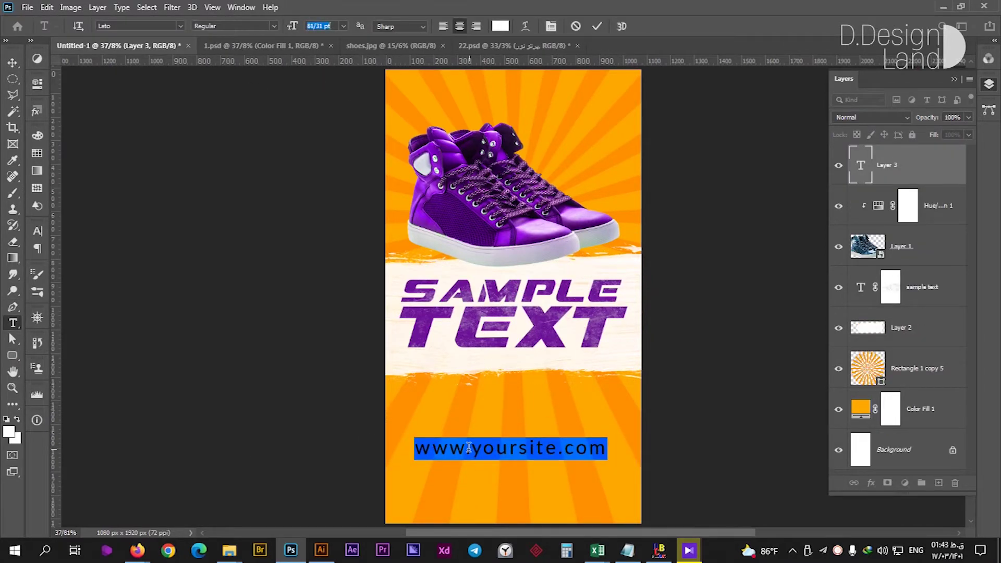
{"action": "left_click", "coordinate": [235, 25]}
{"action": "left_click", "coordinate": [282, 445]}
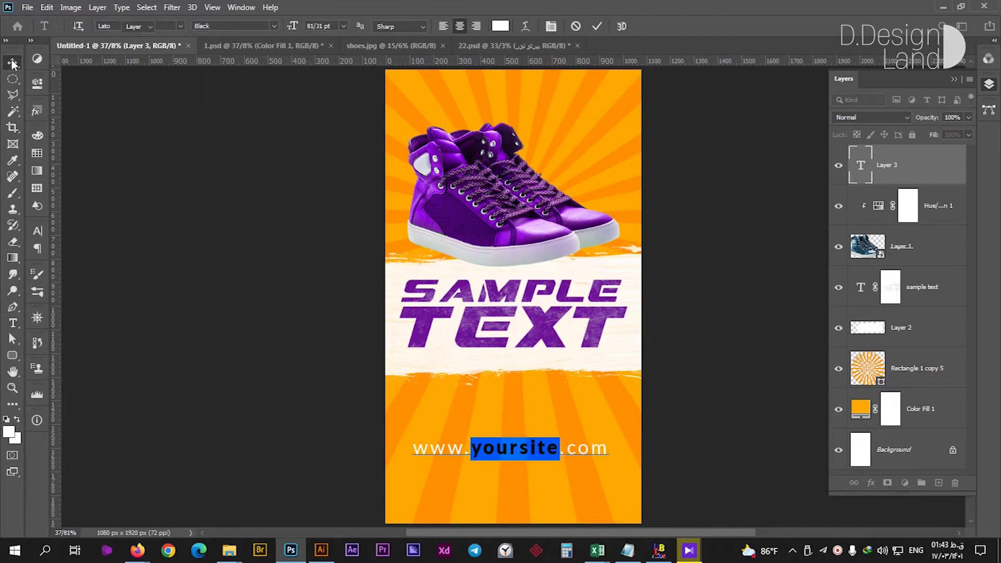
{"action": "left_click", "coordinate": [12, 62]}
Step: Draw a rounded rectangle behind the URL filled with the title's purple
{"action": "right_click", "coordinate": [13, 355]}
{"action": "left_click", "coordinate": [63, 355]}
{"action": "left_click_drag", "start_coordinate": [583, 442], "coordinate": [616, 460]}
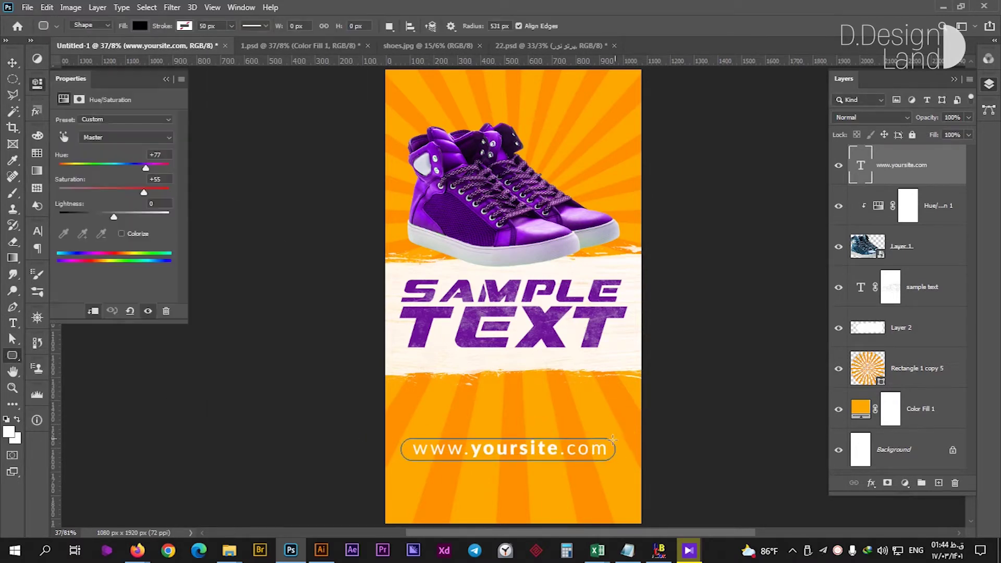
{"action": "double_click", "coordinate": [873, 166]}
{"action": "left_click", "coordinate": [563, 312]}
{"action": "key", "text": "Return"}
Step: Move the purple rectangle beneath the URL text and make it taller
{"action": "key", "text": "v"}
{"action": "key", "text": "ctrl+["}
{"action": "scroll", "coordinate": [529, 465], "scroll_direction": "up", "scroll_amount": 3}
{"action": "key", "text": "ctrl+t"}
{"action": "left_click_drag", "start_coordinate": [493, 418], "coordinate": [493, 411]}
{"action": "key", "text": "Return"}
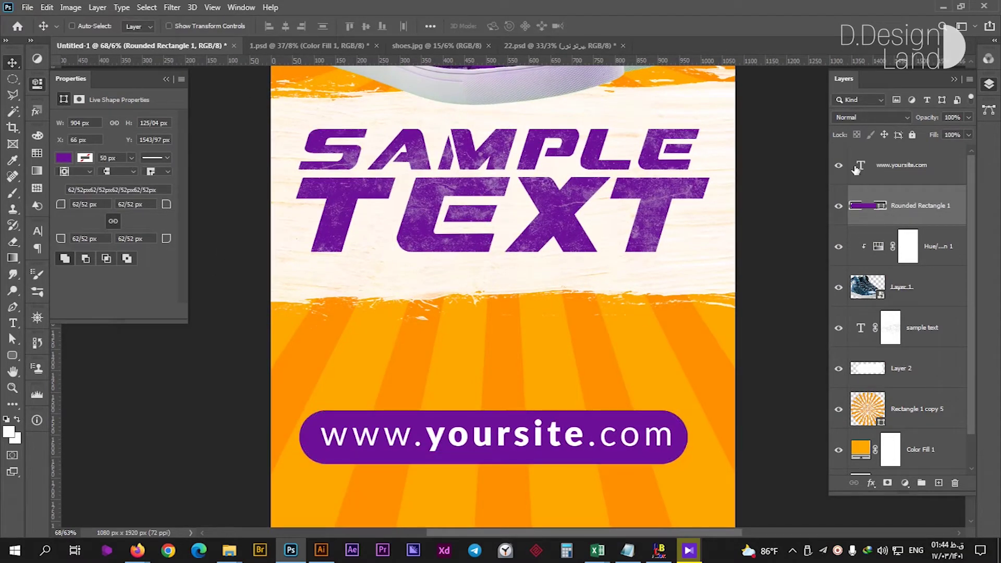
{"action": "double_click", "coordinate": [857, 165]}
{"action": "double_click", "coordinate": [431, 424]}
{"action": "left_click_drag", "start_coordinate": [590, 434], "coordinate": [677, 433]}
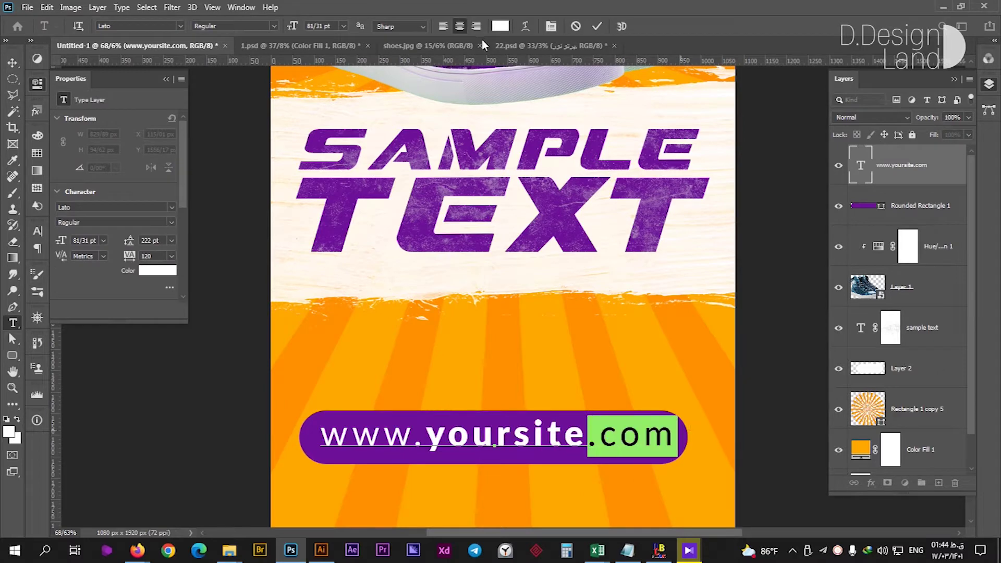
{"action": "left_click", "coordinate": [500, 26]}
{"action": "left_click", "coordinate": [558, 461]}
{"action": "left_click", "coordinate": [932, 186]}
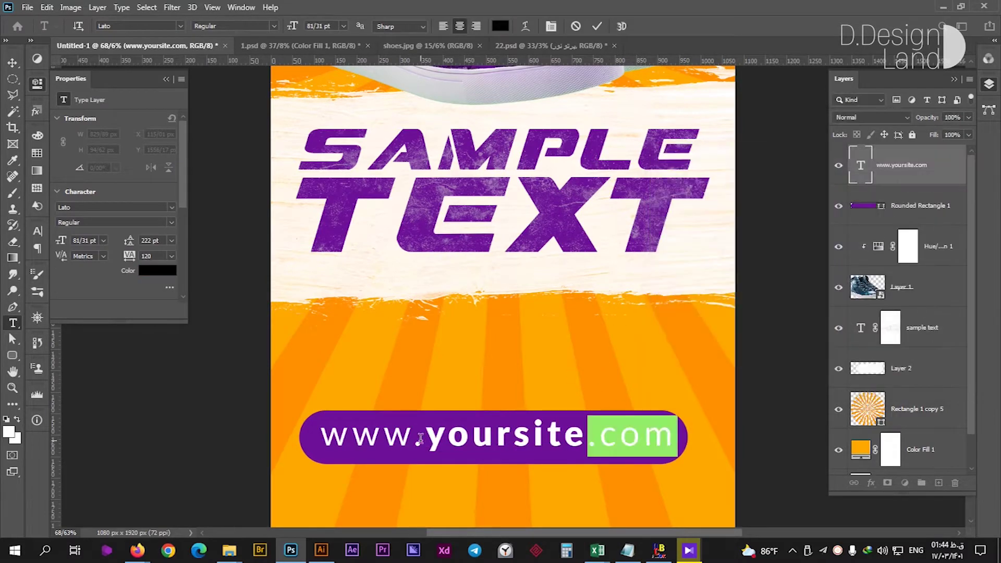
{"action": "left_click_drag", "start_coordinate": [320, 434], "coordinate": [426, 433]}
{"action": "left_click", "coordinate": [500, 26]}
{"action": "left_click", "coordinate": [941, 181]}
{"action": "left_click", "coordinate": [11, 64]}
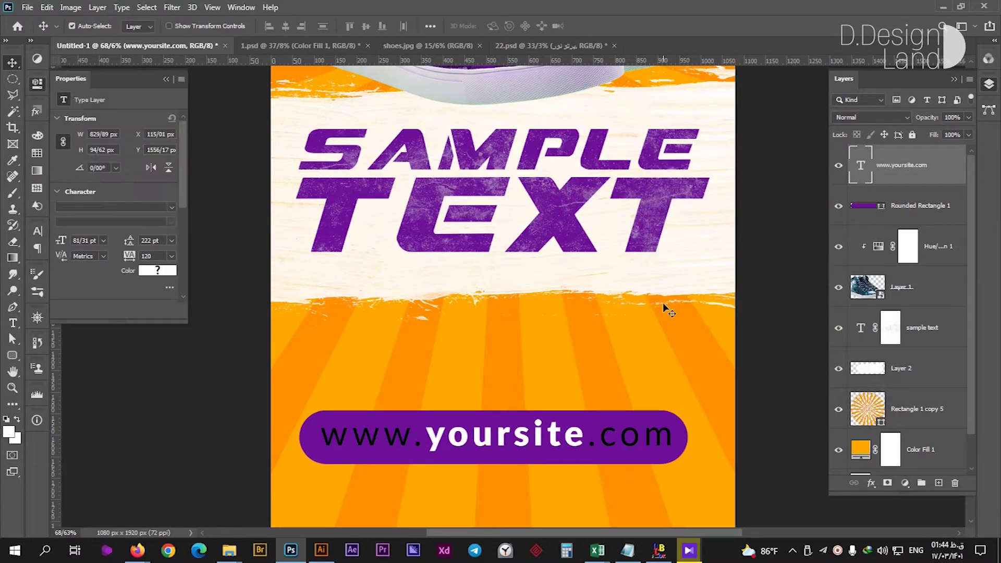
Step: Scale the URL text down to fit inside the purple pill
{"action": "key", "text": "ctrl+0"}
{"action": "key", "text": "ctrl+t"}
{"action": "left_click_drag", "start_coordinate": [604, 443], "coordinate": [597, 443]}
{"action": "key", "text": "Return"}
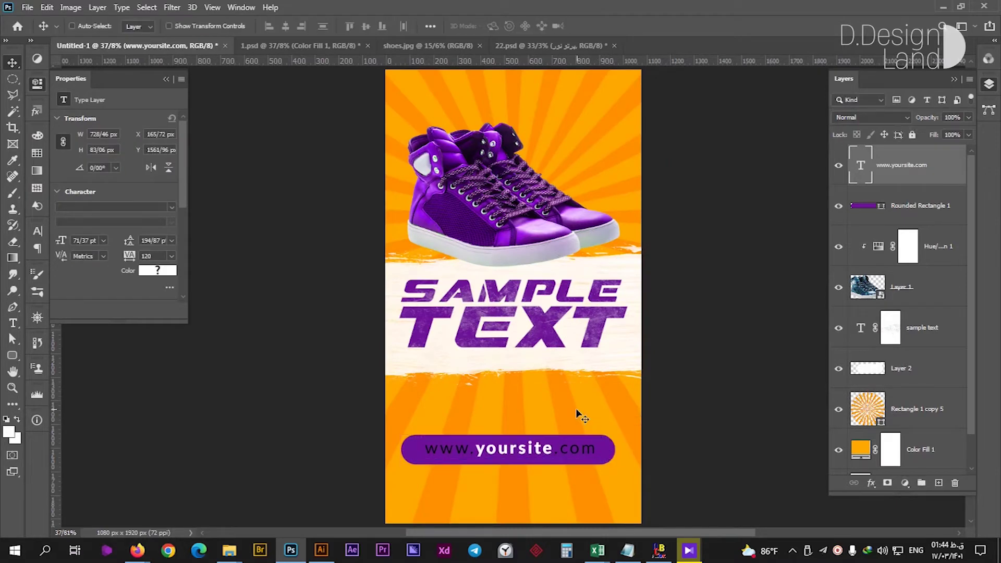
Step: Add a wider white copy of the pill underneath and group it with the URL
{"action": "left_click", "coordinate": [611, 459]}
{"action": "key", "text": "ctrl+j"}
{"action": "key", "text": "ctrl+bracketleft"}
{"action": "key", "text": "ctrl+t"}
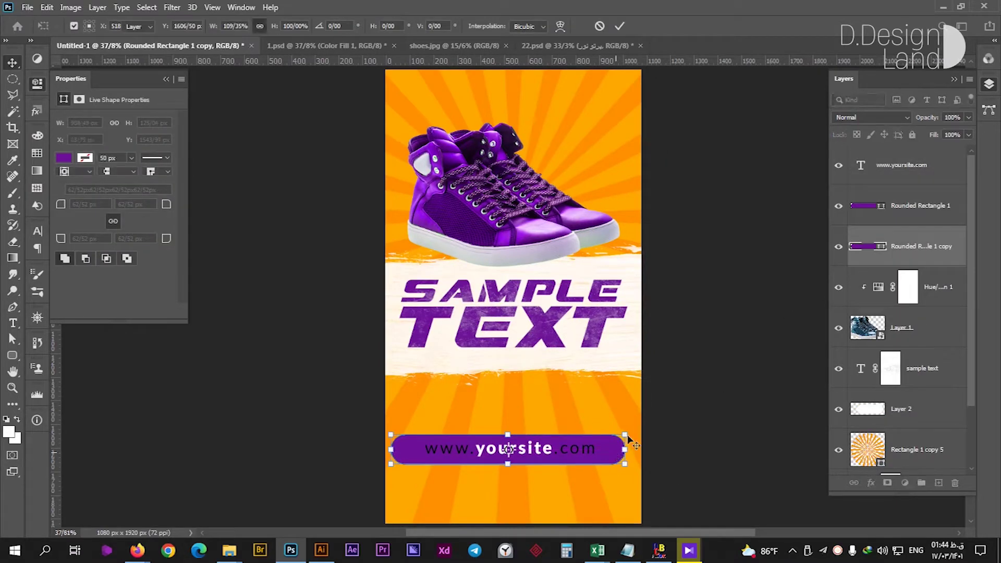
{"action": "double_click", "coordinate": [867, 247]}
{"action": "left_click", "coordinate": [665, 186]}
{"action": "left_click", "coordinate": [938, 181]}
{"action": "left_click_drag", "start_coordinate": [615, 449], "coordinate": [621, 451]}
{"action": "key", "text": "Return"}
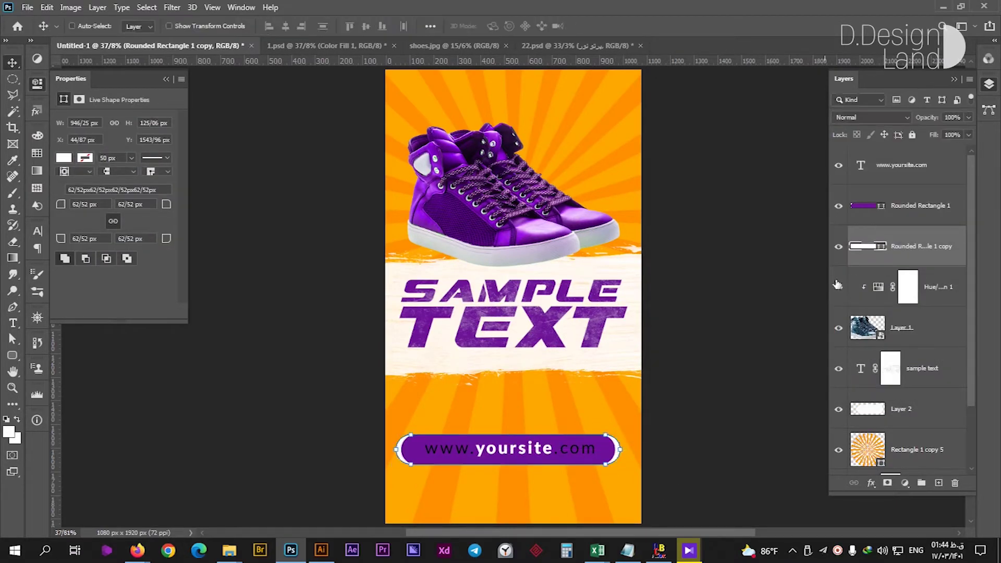
{"action": "key", "text": "ctrl+g"}
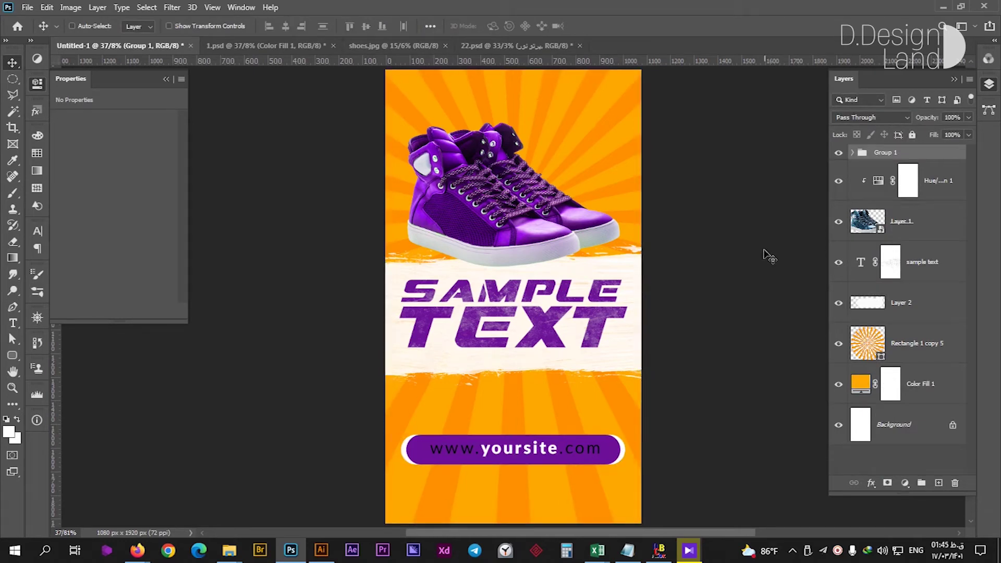
{"action": "key", "text": "ctrl+t"}
Step: Shrink the URL pill group and retype yoursite as uppercase YOURSITE
{"action": "key", "text": "Return"}
{"action": "left_click_drag", "start_coordinate": [624, 434], "coordinate": [580, 462]}
{"action": "scroll", "coordinate": [584, 444], "scroll_direction": "up", "scroll_amount": 3}
{"action": "double_click", "coordinate": [521, 459]}
{"action": "left_click_drag", "start_coordinate": [412, 458], "coordinate": [440, 459]}
{"action": "type", "text": "W"}
{"action": "key", "text": "ctrl+z"}
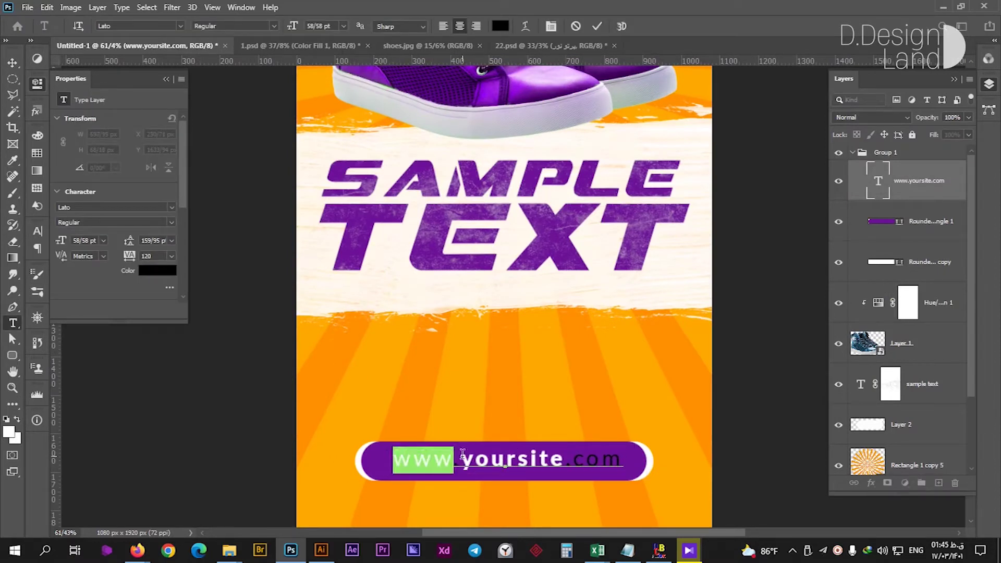
{"action": "type", "text": "YOURSITE"}
Step: Set the word YOURSITE to white
{"action": "mouse_move", "coordinate": [579, 461]}
{"action": "left_mouse_down"}
{"action": "mouse_move", "coordinate": [637, 461]}
{"action": "mouse_move", "coordinate": [447, 462]}
{"action": "left_mouse_up"}
{"action": "left_click", "coordinate": [500, 26]}
{"action": "left_click", "coordinate": [479, 213]}
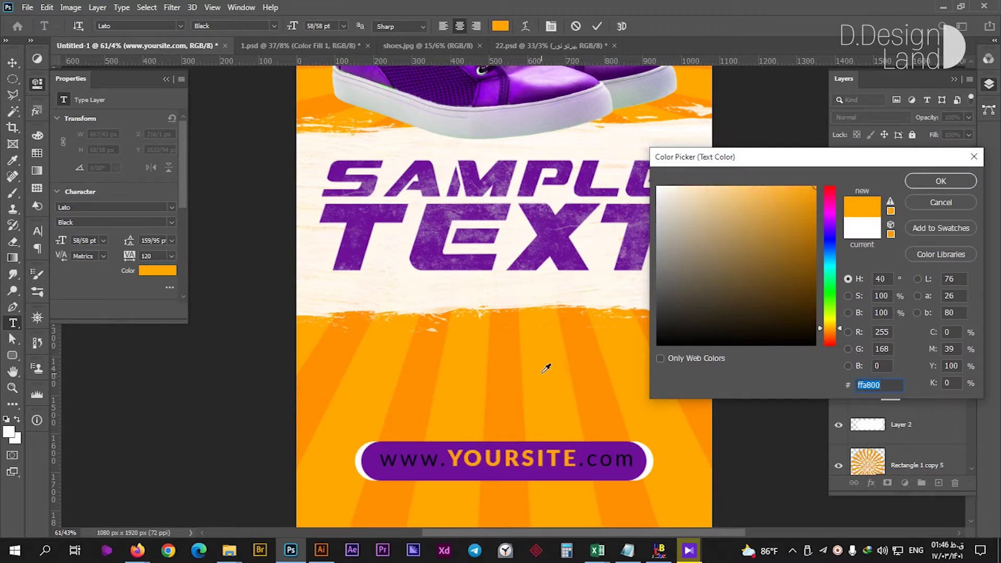
{"action": "left_click", "coordinate": [862, 227]}
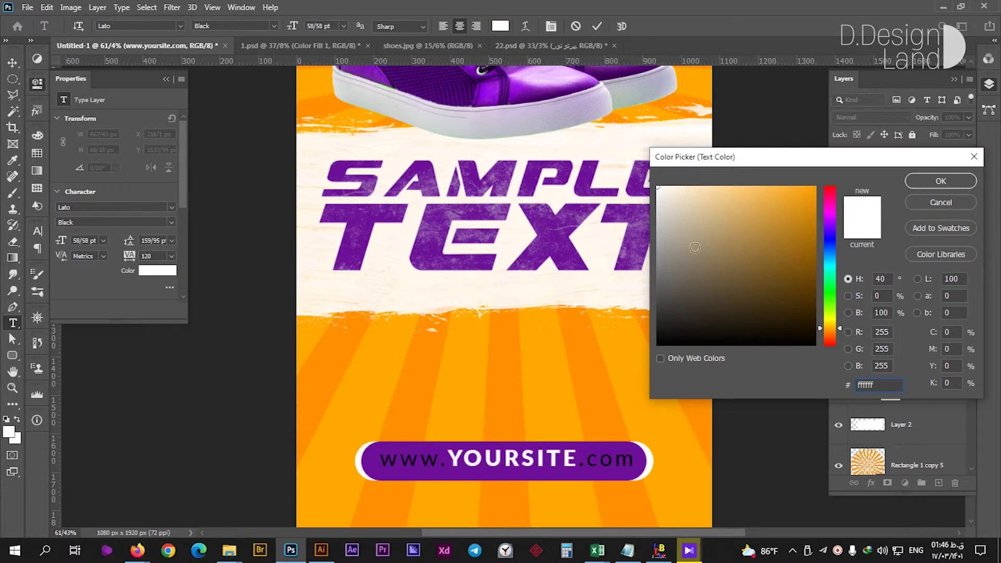
{"action": "left_click", "coordinate": [941, 181]}
Step: Colour .com light purple in the Color Picker and commit the URL
{"action": "left_click_drag", "start_coordinate": [579, 461], "coordinate": [637, 462]}
{"action": "left_click", "coordinate": [500, 26]}
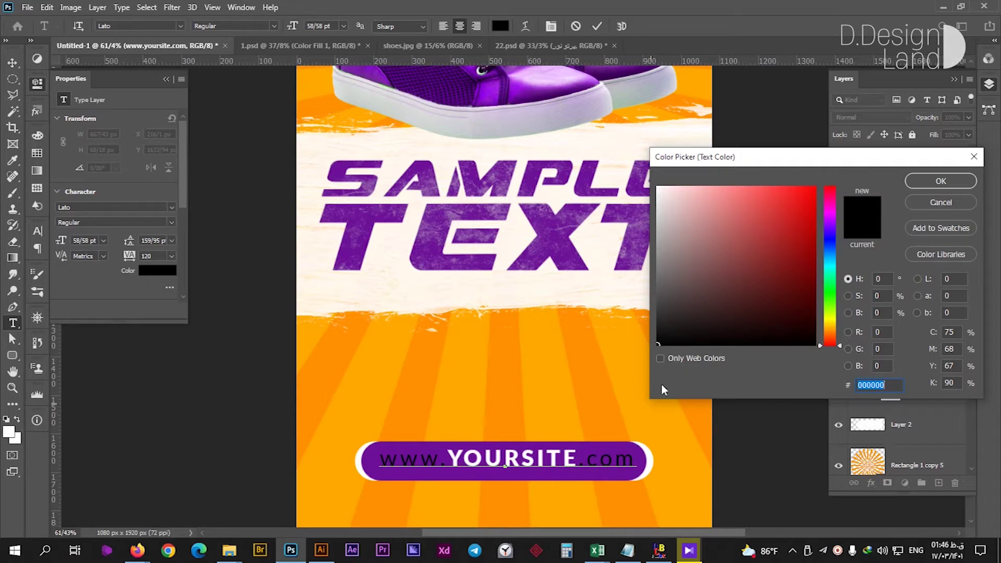
{"action": "left_click", "coordinate": [645, 411]}
{"action": "left_click", "coordinate": [626, 458]}
{"action": "left_click", "coordinate": [776, 204]}
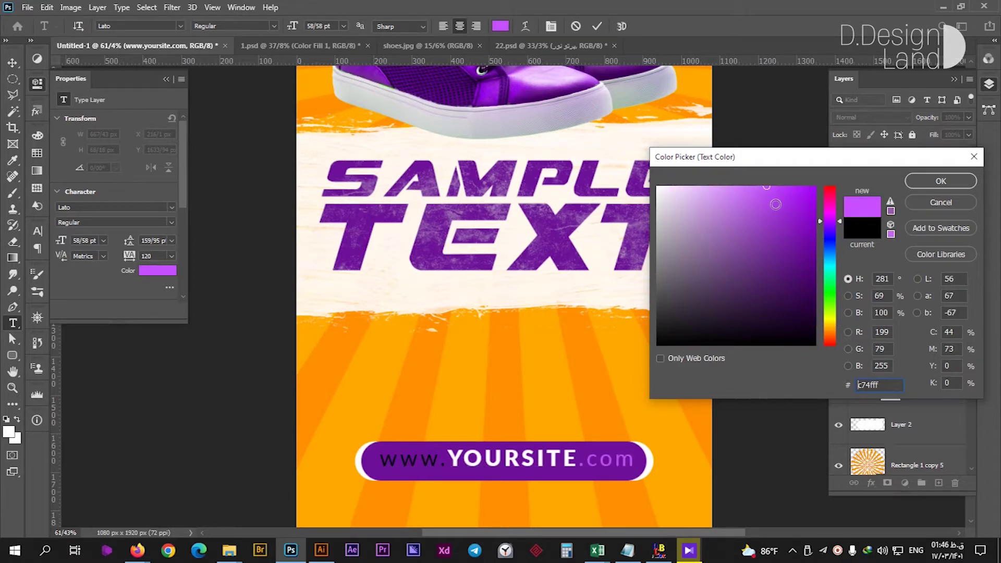
{"action": "left_click", "coordinate": [769, 187]}
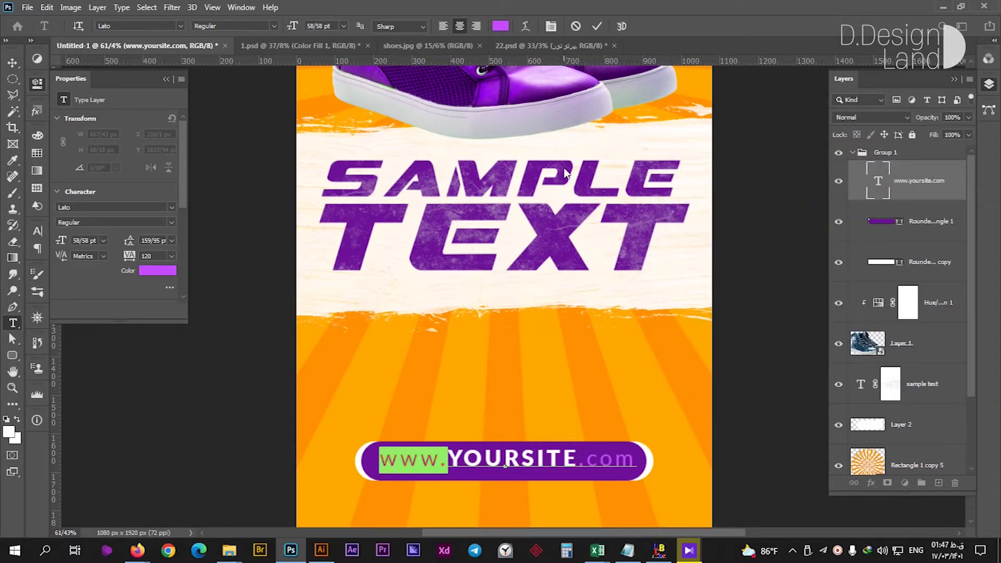
{"action": "left_click", "coordinate": [12, 63]}
Step: Fit the poster on screen, lower the brush opacity, and zoom in
{"action": "key", "text": "ctrl+0"}
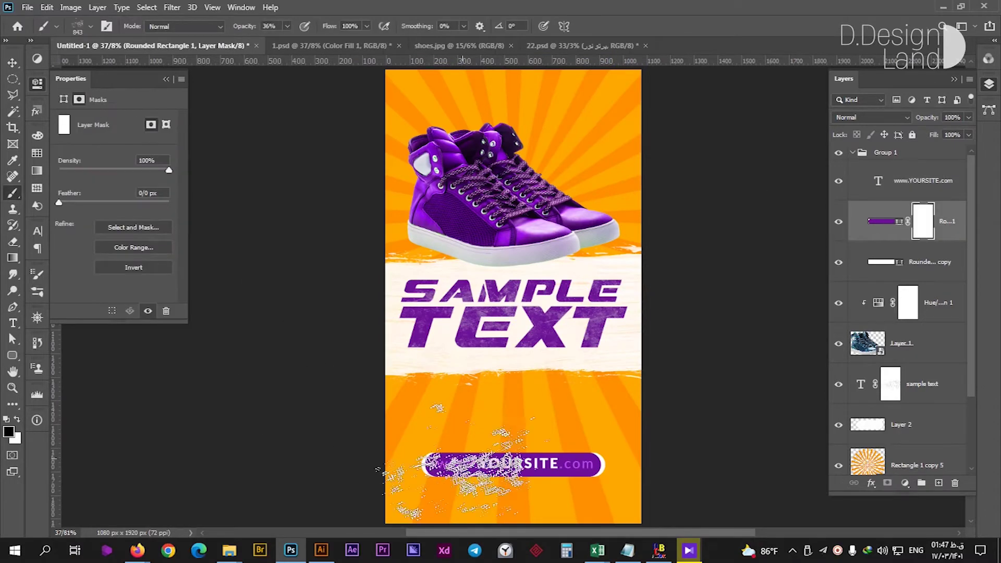
{"action": "key", "text": "1"}
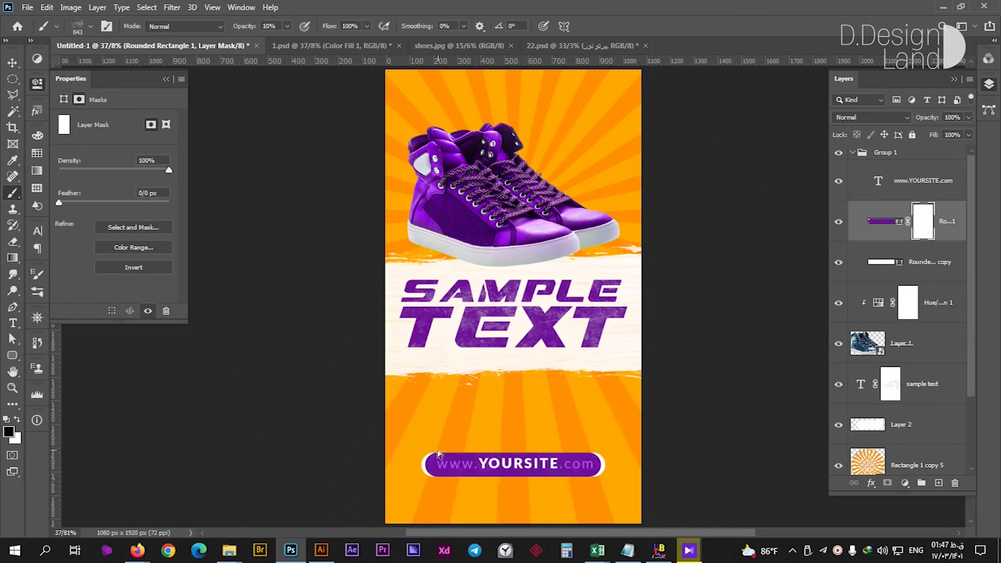
{"action": "key", "text": "ctrl+plus"}
{"action": "key", "text": "ctrl+plus"}
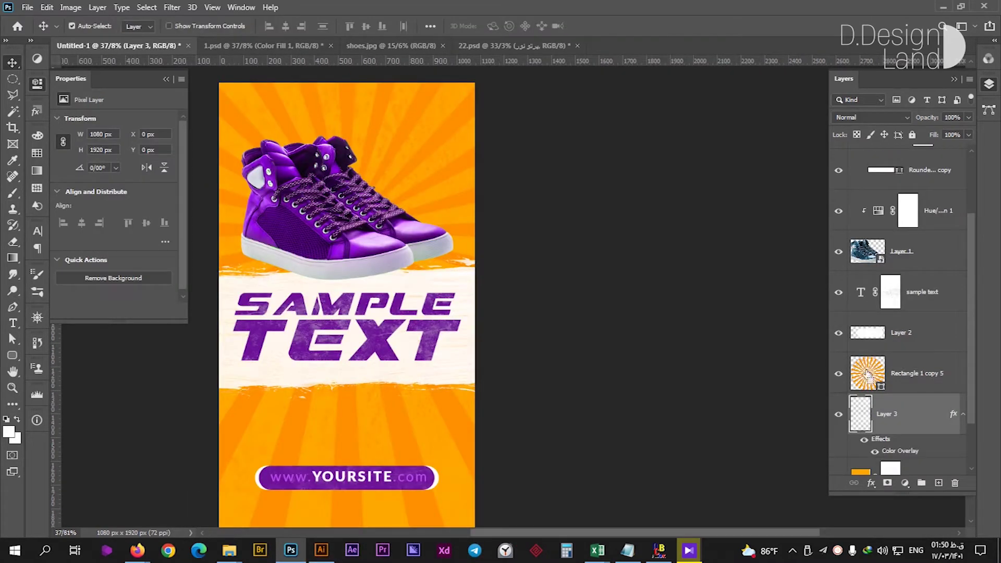
Step: Move Layer 3 above Rectangle 1 copy 5 and check its orange Color Overlay
{"action": "left_click_drag", "start_coordinate": [886, 414], "coordinate": [891, 362]}
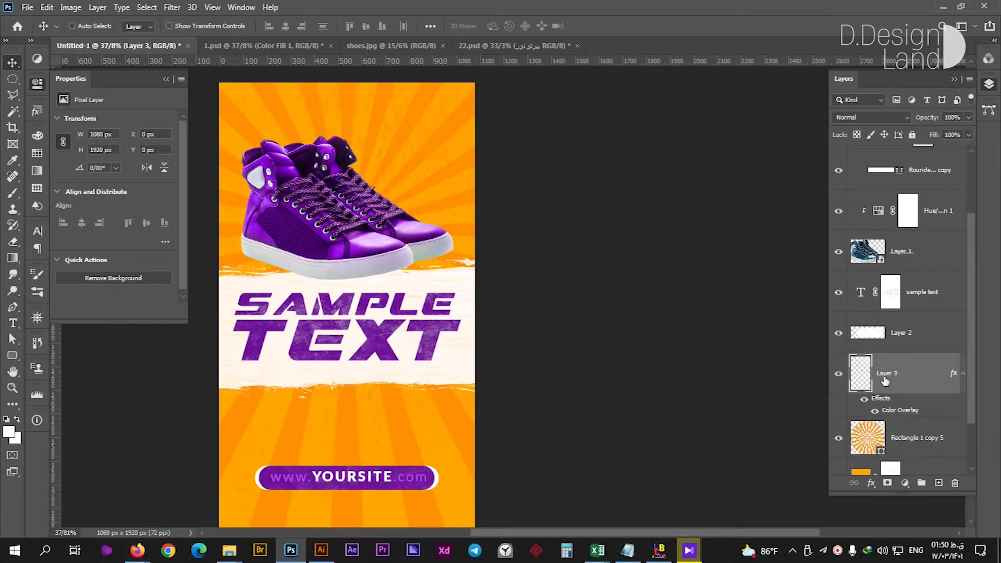
{"action": "double_click", "coordinate": [899, 411]}
{"action": "left_click", "coordinate": [809, 134]}
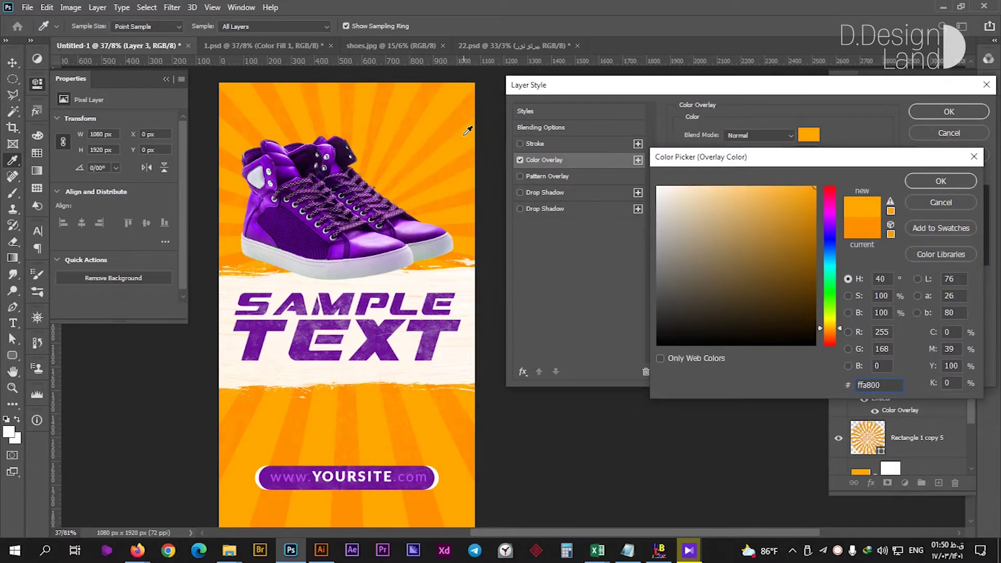
{"action": "key", "text": "Return"}
{"action": "key", "text": "Return"}
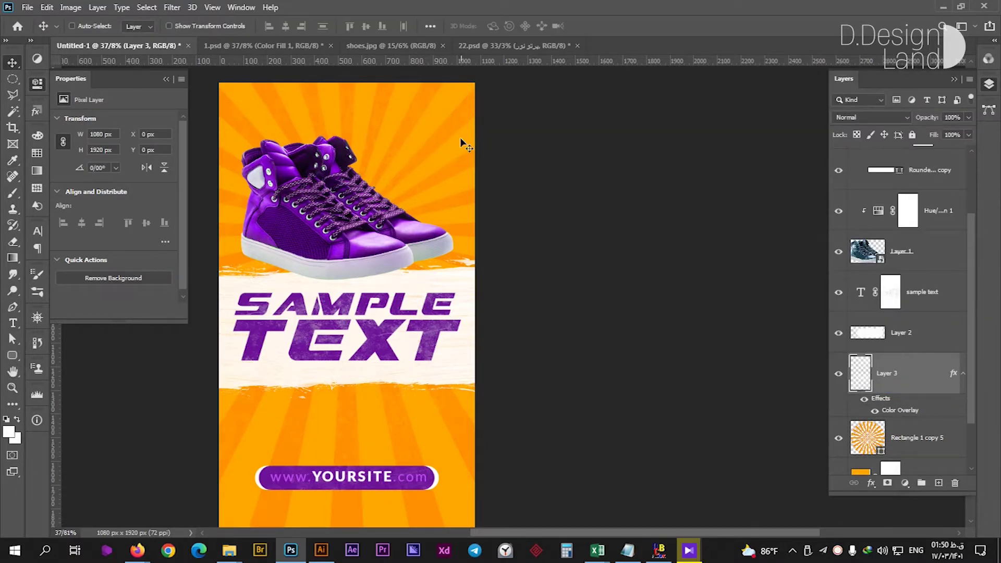
{"action": "key", "text": "ctrl+0"}
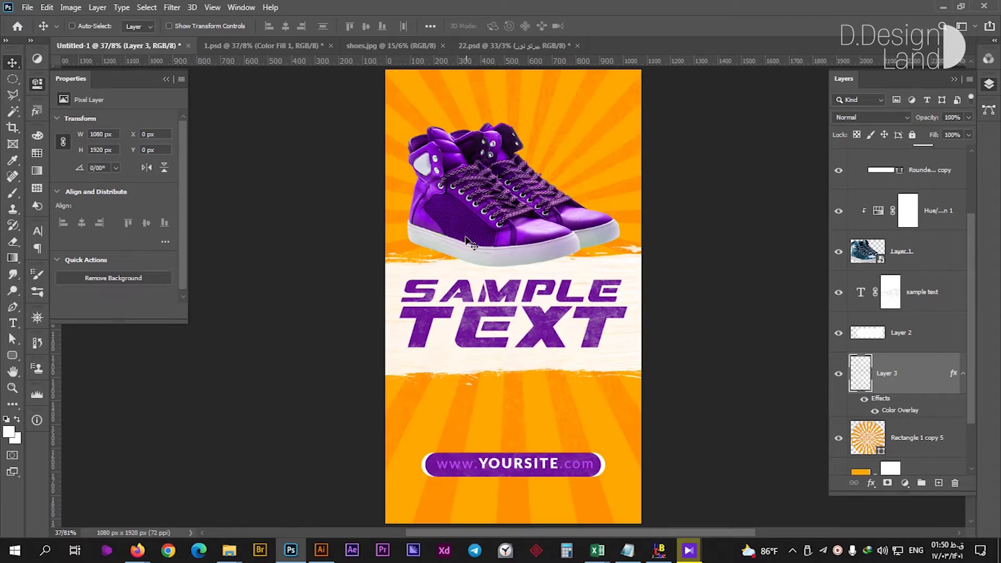
{"action": "left_click", "coordinate": [545, 319]}
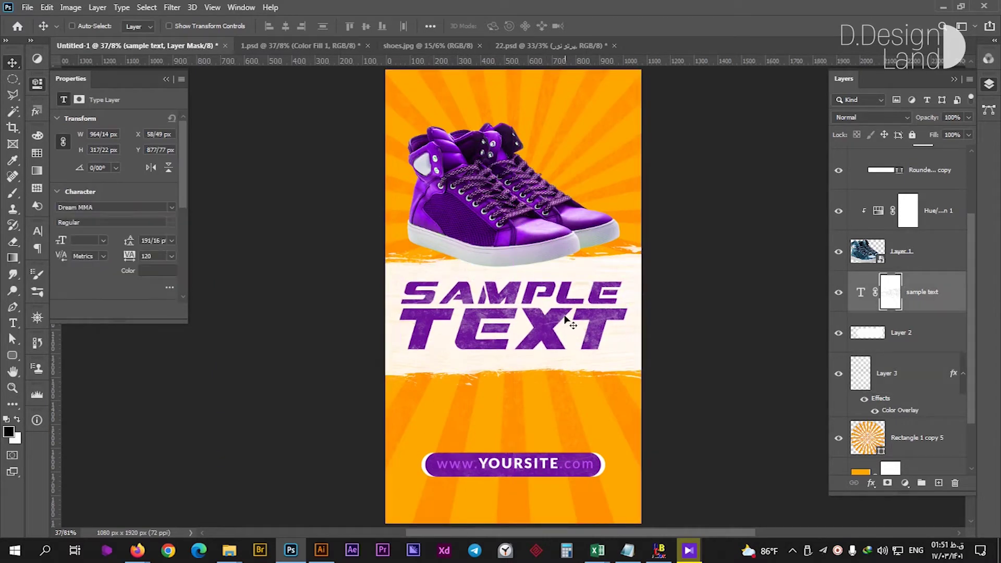
Step: Scale the sneaker image down with Free Transform
{"action": "left_click", "coordinate": [516, 190]}
{"action": "key", "text": "ctrl+t"}
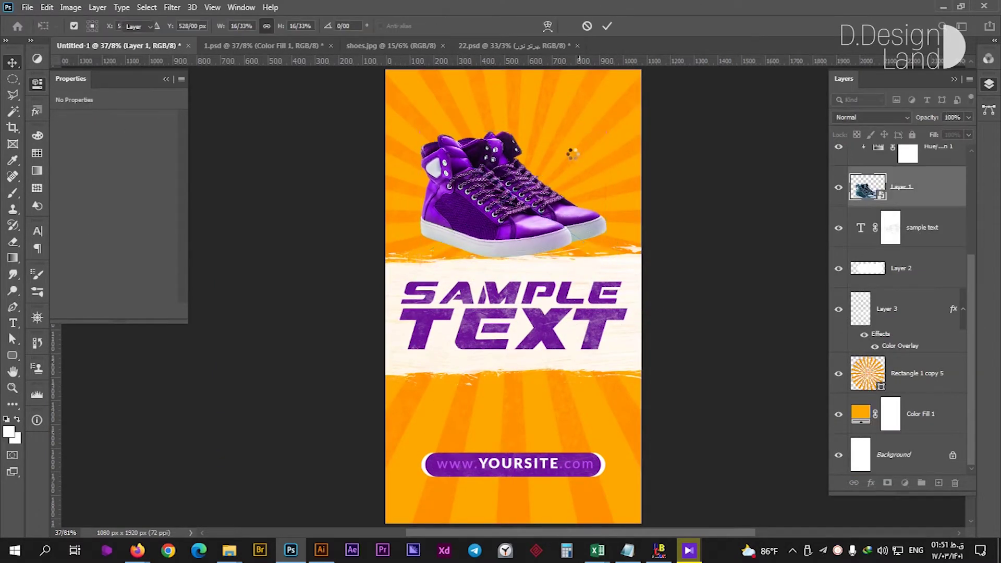
{"action": "left_click_drag", "start_coordinate": [620, 123], "coordinate": [573, 164]}
{"action": "key", "text": "Return"}
Step: Lock the sunburst Rectangle 1 copy 5 and Color Fill 1 layers
{"action": "left_click", "coordinate": [594, 141]}
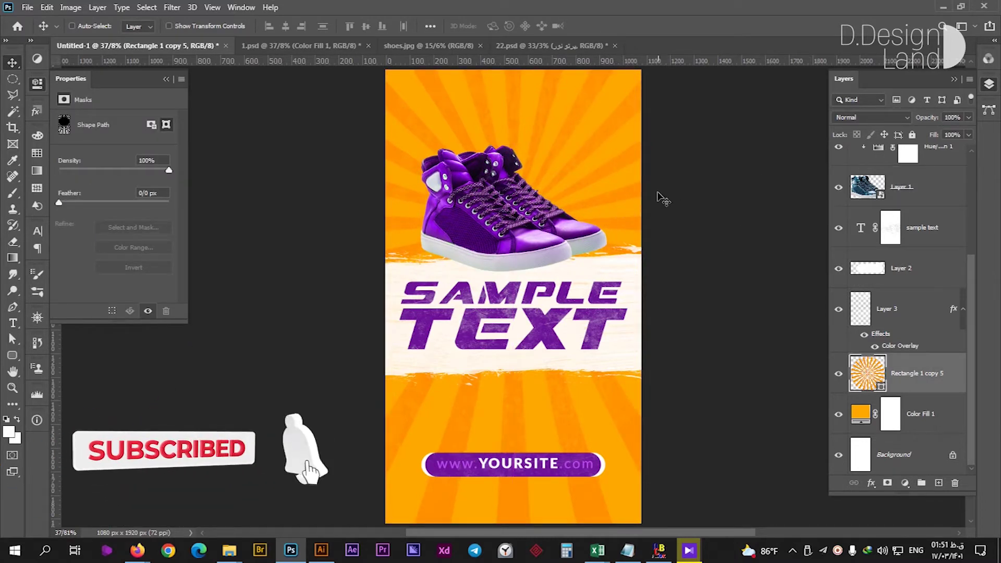
{"action": "left_click", "coordinate": [700, 441], "text": "ctrl"}
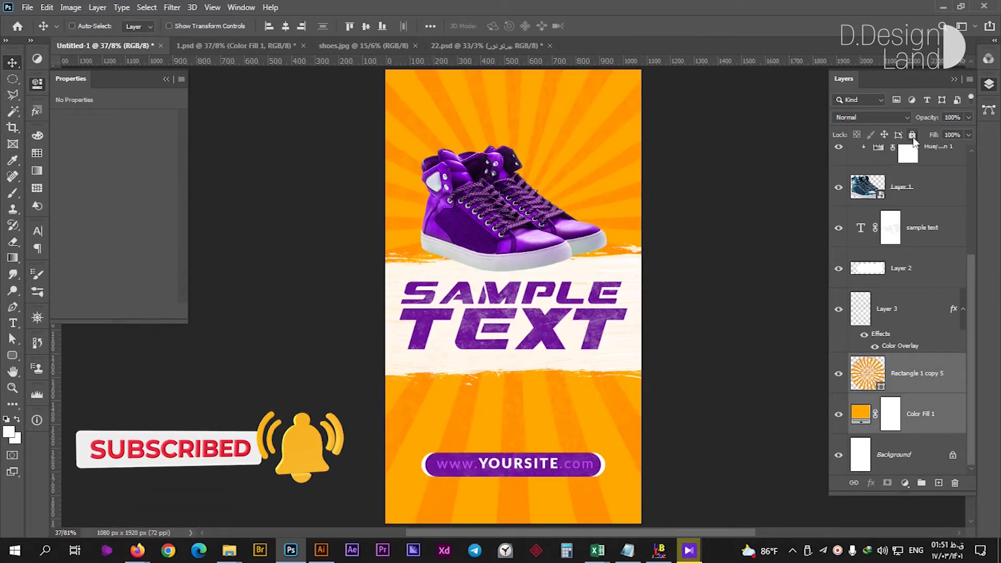
{"action": "left_click", "coordinate": [634, 168]}
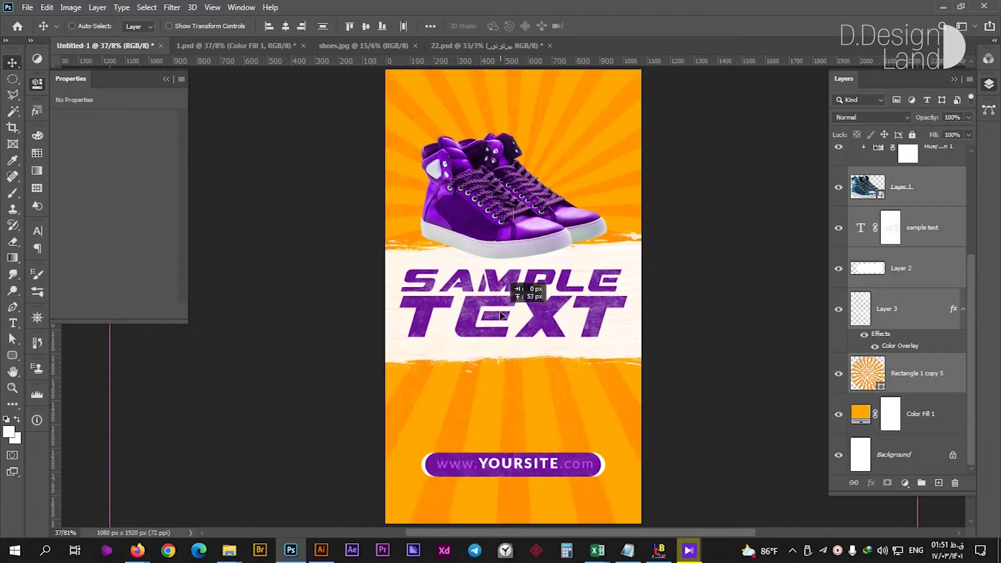
{"action": "left_click", "coordinate": [938, 411], "text": "shift"}
{"action": "left_click", "coordinate": [912, 135]}
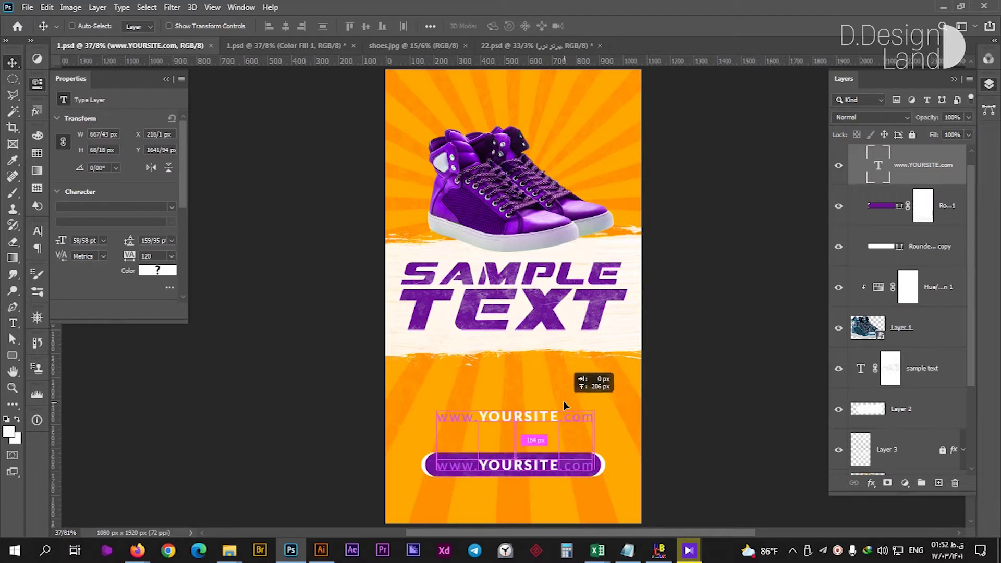
Step: Turn a copy of the URL text into the slogan 'Sample Text For Brand Slogan'
{"action": "left_click_drag", "start_coordinate": [564, 405], "coordinate": [564, 404]}
{"action": "double_click", "coordinate": [527, 417]}
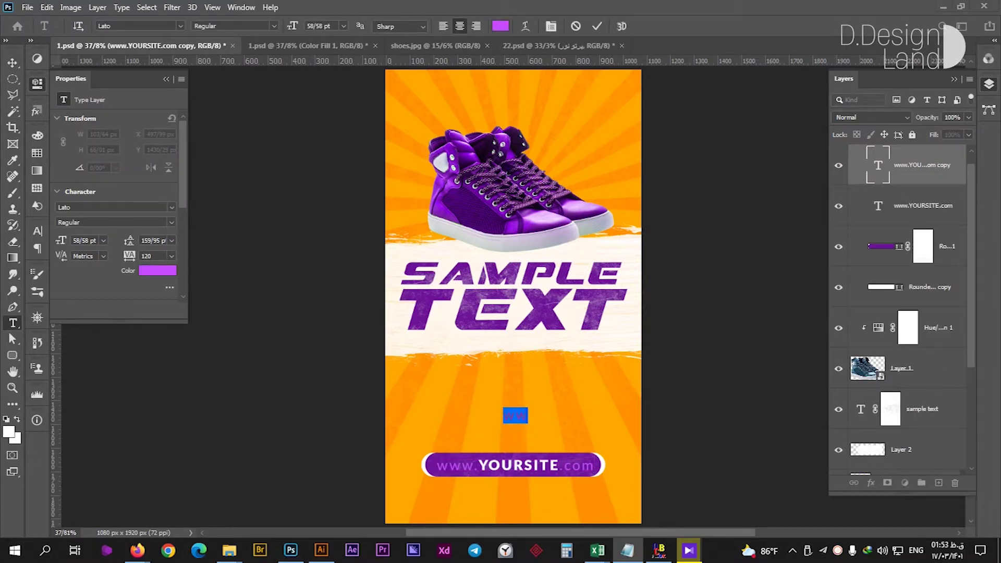
{"action": "key", "text": "ctrl+v"}
{"action": "key", "text": "ctrl+a"}
{"action": "left_click", "coordinate": [500, 26]}
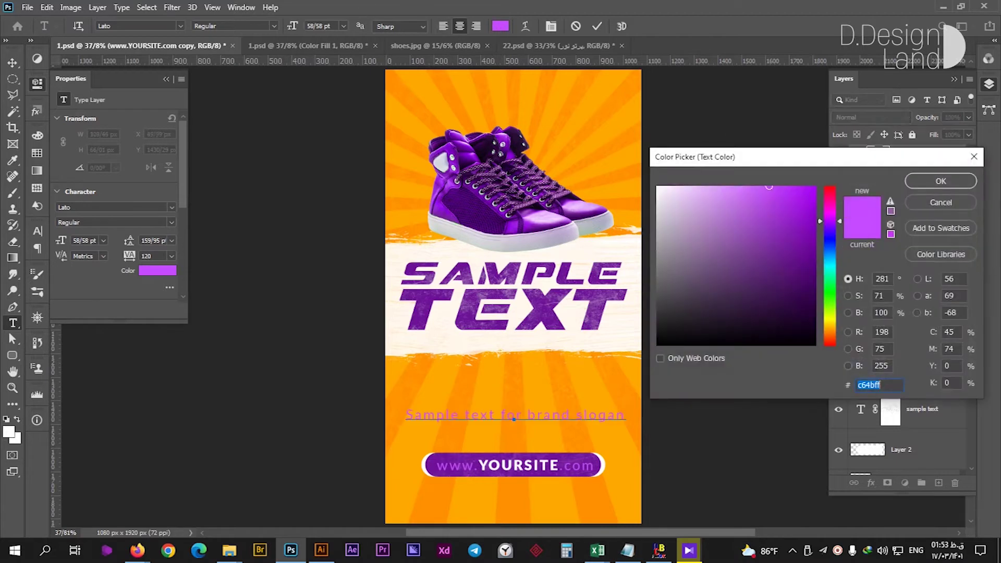
{"action": "key", "text": "Return"}
{"action": "left_click_drag", "start_coordinate": [576, 414], "coordinate": [584, 414]}
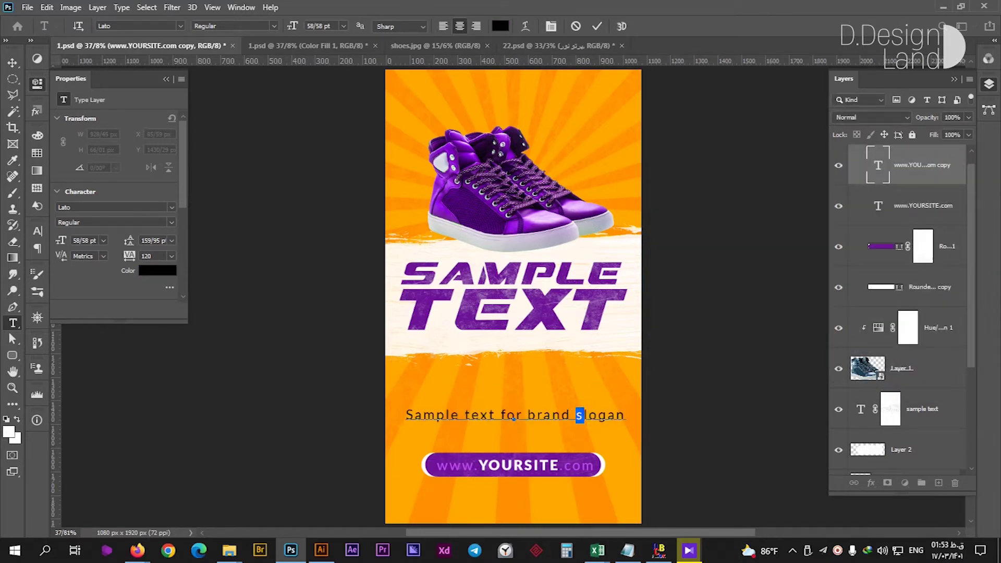
{"action": "type", "text": "S"}
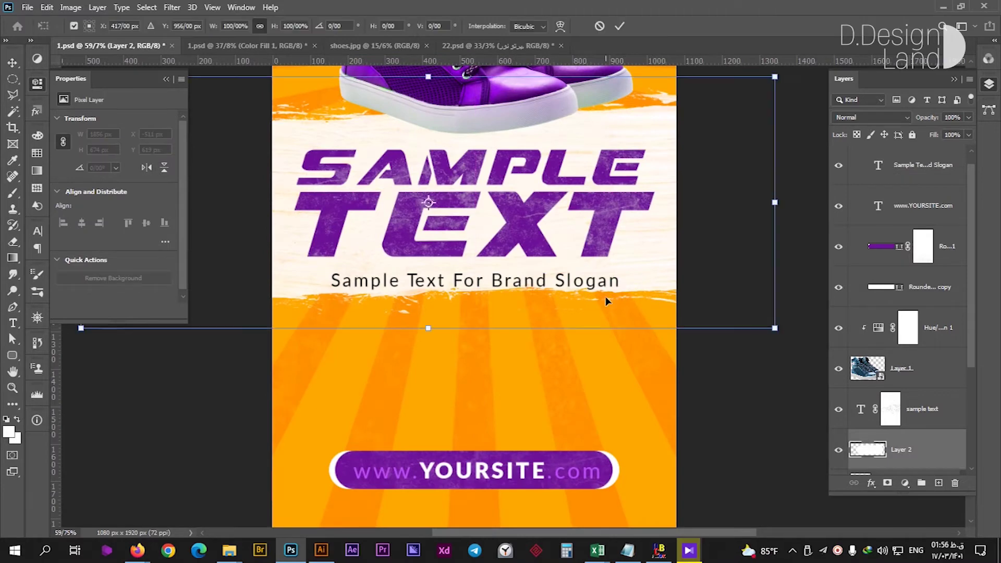
{"action": "key", "text": "Return"}
Step: Set the slogan text to the Bold font style
{"action": "key", "text": "ctrl+0"}
{"action": "double_click", "coordinate": [547, 312]}
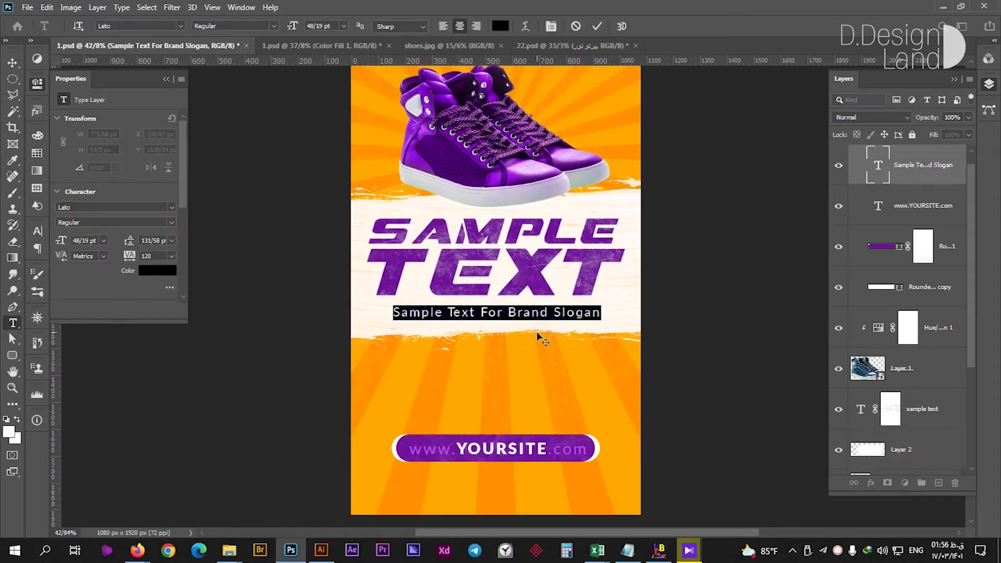
{"action": "left_click", "coordinate": [274, 26]}
{"action": "left_click", "coordinate": [286, 345]}
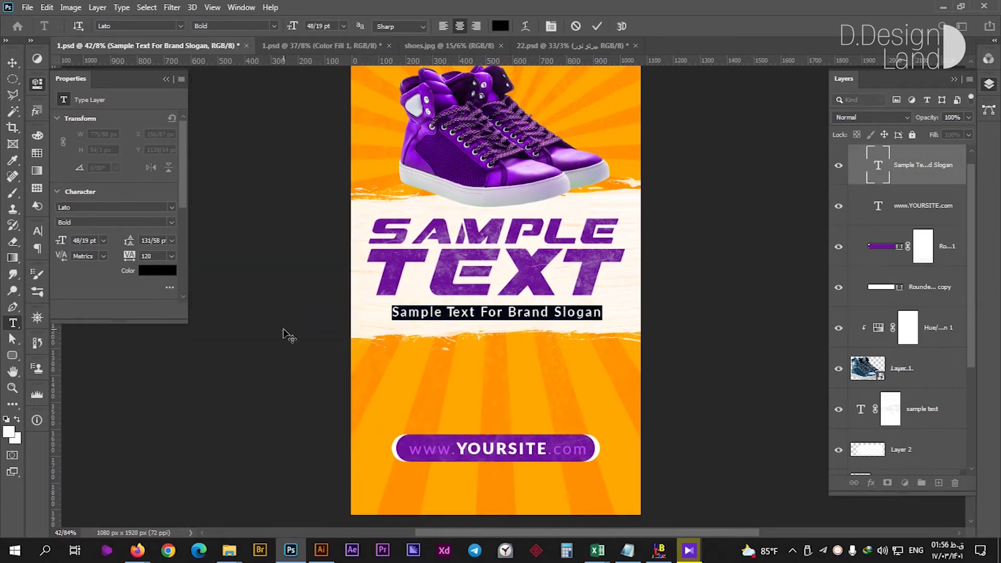
{"action": "key", "text": "ctrl+Return"}
Step: Try the title's purple on the S of Slogan, then cancel the colour change
{"action": "scroll", "coordinate": [494, 331], "scroll_direction": "up", "scroll_amount": 2}
{"action": "left_click_drag", "start_coordinate": [550, 307], "coordinate": [563, 306]}
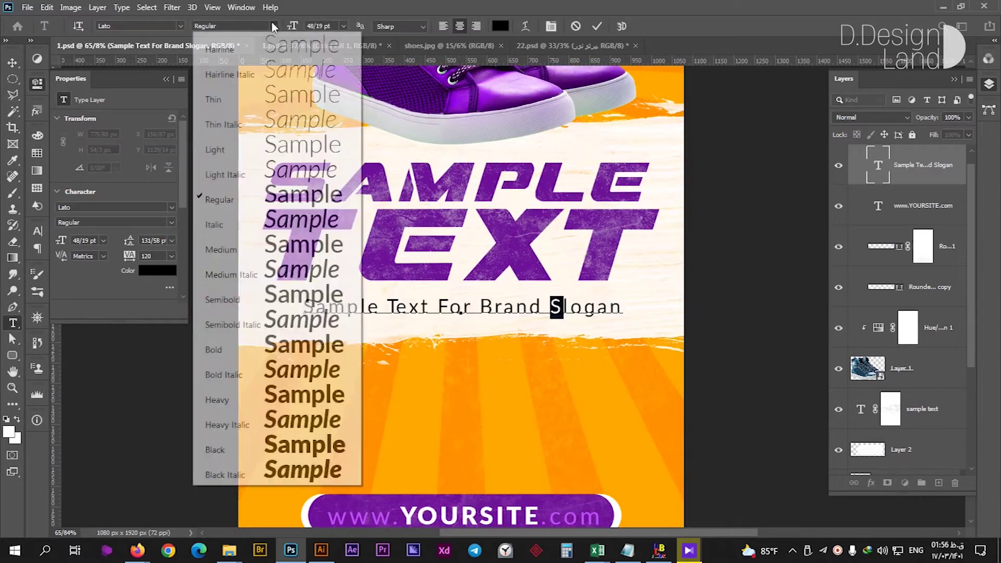
{"action": "left_click", "coordinate": [500, 26]}
{"action": "left_click", "coordinate": [538, 495]}
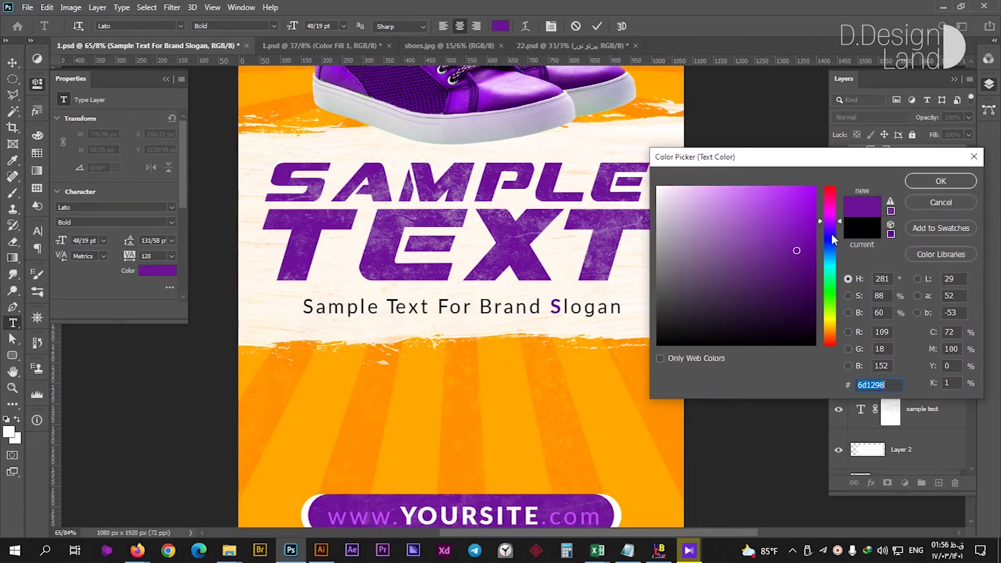
{"action": "left_click", "coordinate": [792, 212]}
{"action": "left_click", "coordinate": [862, 228]}
Step: Make the initial B of Brand and F of For bold
{"action": "left_click", "coordinate": [941, 202]}
{"action": "left_click_drag", "start_coordinate": [479, 307], "coordinate": [494, 306]}
{"action": "left_click", "coordinate": [343, 26]}
{"action": "left_click", "coordinate": [275, 25]}
{"action": "left_click", "coordinate": [282, 346]}
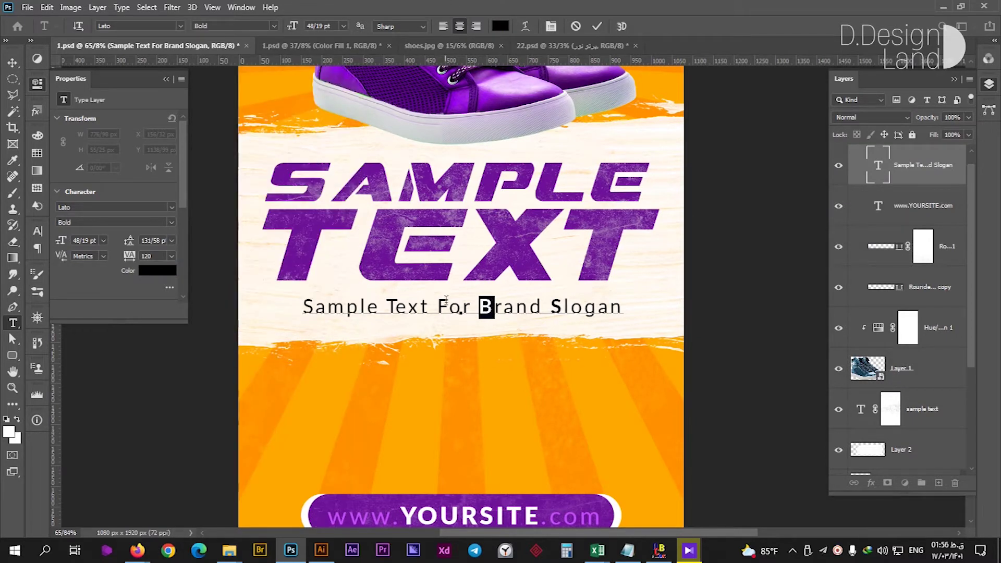
{"action": "left_click", "coordinate": [275, 26]}
{"action": "left_click", "coordinate": [282, 346]}
Step: Make the T of Text and S of Sample bold and finish the slogan edit
{"action": "left_click_drag", "start_coordinate": [384, 306], "coordinate": [396, 307]}
{"action": "left_click", "coordinate": [274, 25]}
{"action": "left_click", "coordinate": [255, 350]}
{"action": "left_click_drag", "start_coordinate": [297, 307], "coordinate": [311, 307]}
{"action": "left_click", "coordinate": [275, 25]}
{"action": "left_click", "coordinate": [256, 348]}
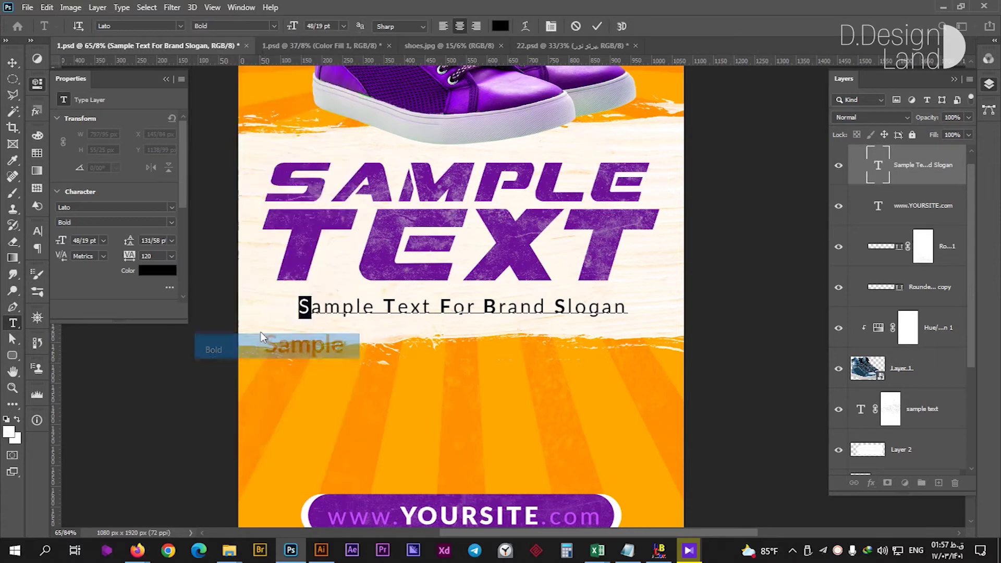
{"action": "left_click", "coordinate": [12, 62]}
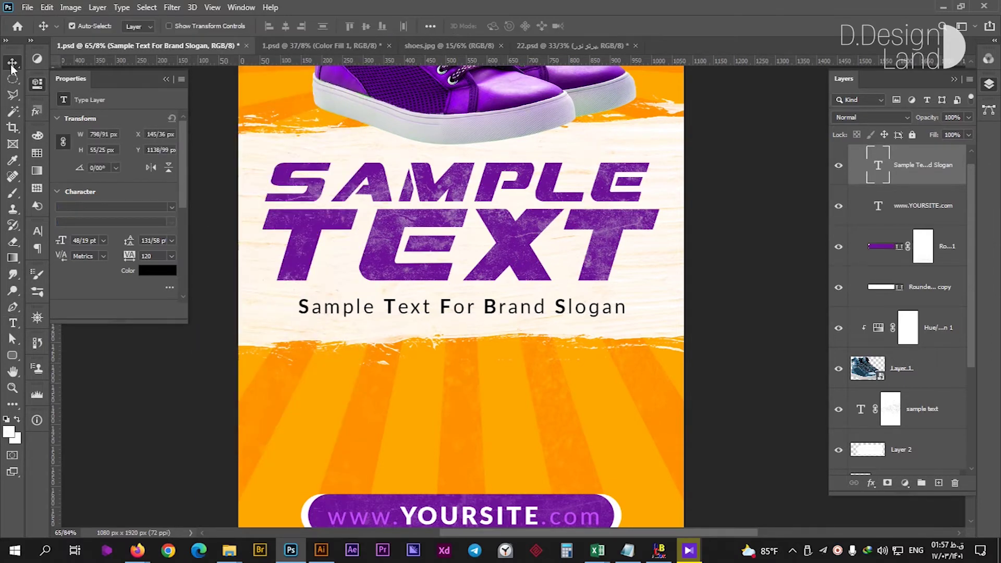
{"action": "key", "text": "ctrl+0"}
{"action": "key", "text": "ctrl+d"}
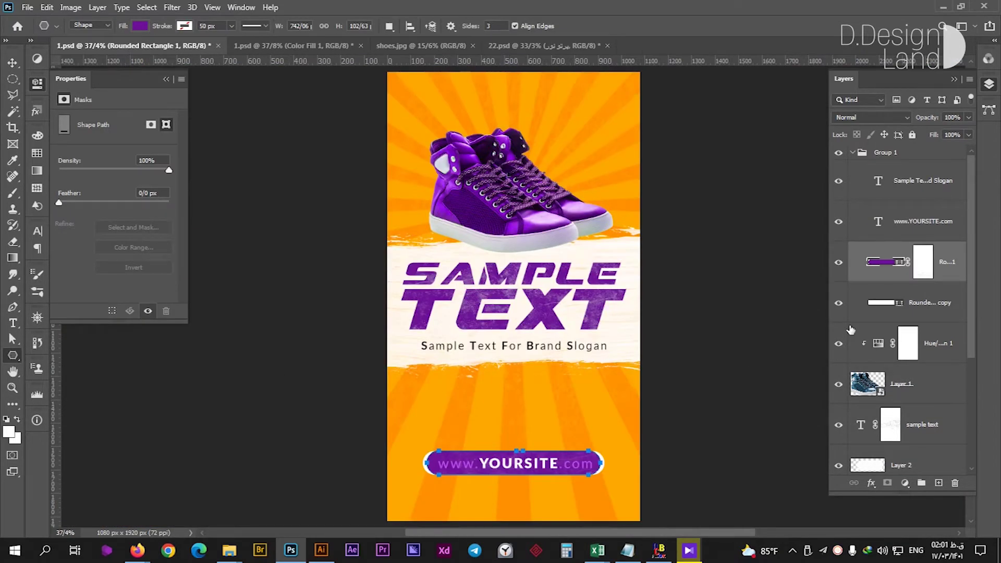
Step: Draw a triangle shape filled with the pill's purple
{"action": "left_click", "coordinate": [938, 483]}
{"action": "scroll", "coordinate": [524, 420], "scroll_direction": "up", "scroll_amount": 5}
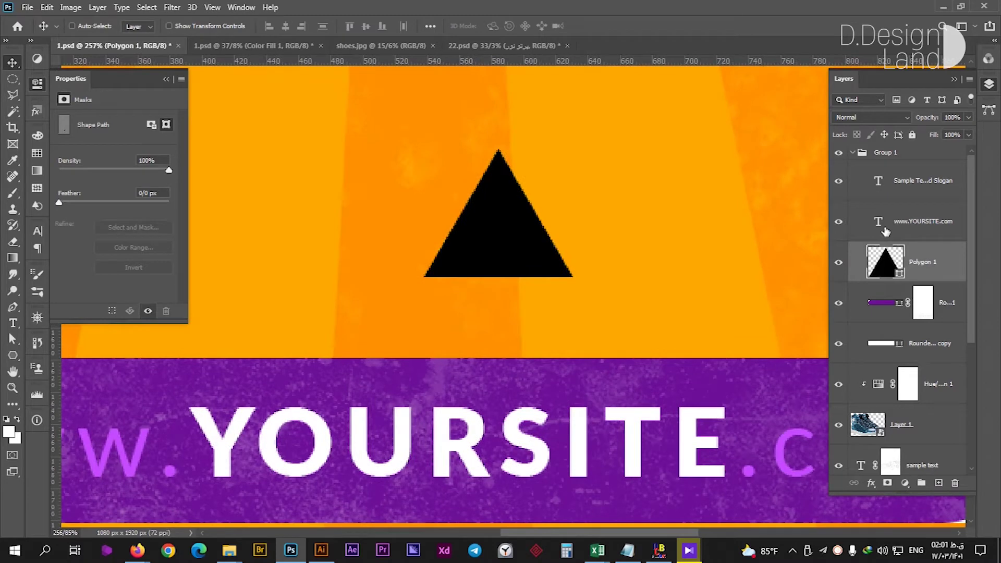
{"action": "double_click", "coordinate": [881, 262]}
{"action": "left_click", "coordinate": [545, 388]}
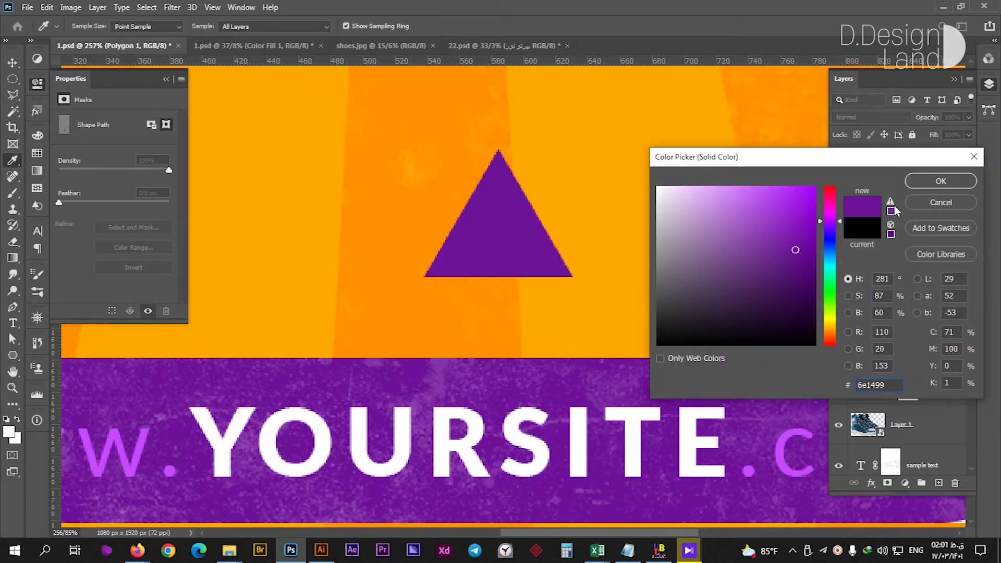
{"action": "key", "text": "Return"}
Step: Move the triangle onto the centre of the purple pill and shrink it
{"action": "key", "text": "v"}
{"action": "left_click_drag", "start_coordinate": [536, 335], "coordinate": [466, 335]}
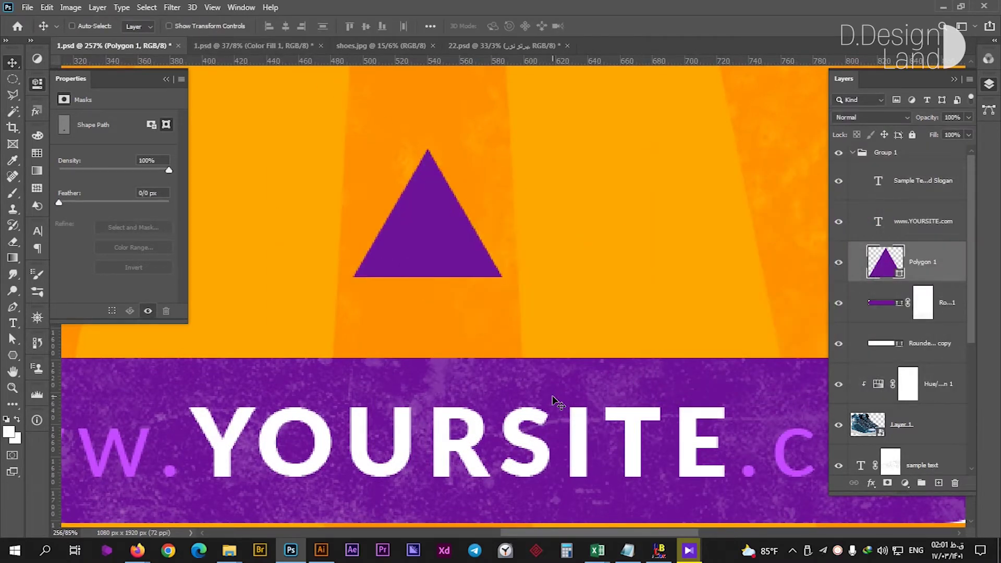
{"action": "left_click_drag", "start_coordinate": [446, 214], "coordinate": [446, 294]}
{"action": "key", "text": "ctrl+0"}
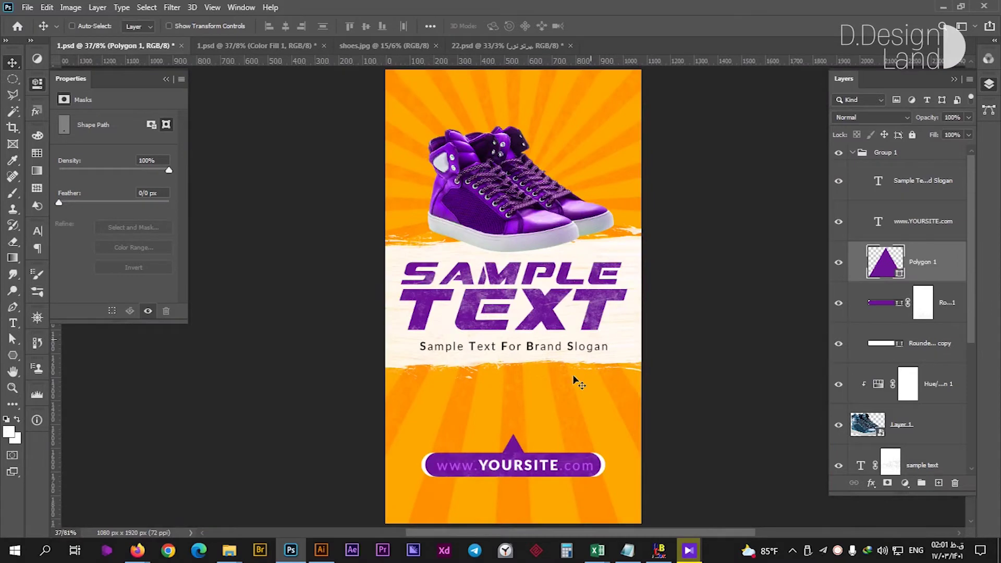
{"action": "key", "text": "ctrl+t"}
{"action": "scroll", "coordinate": [516, 407], "scroll_direction": "up", "scroll_amount": 5}
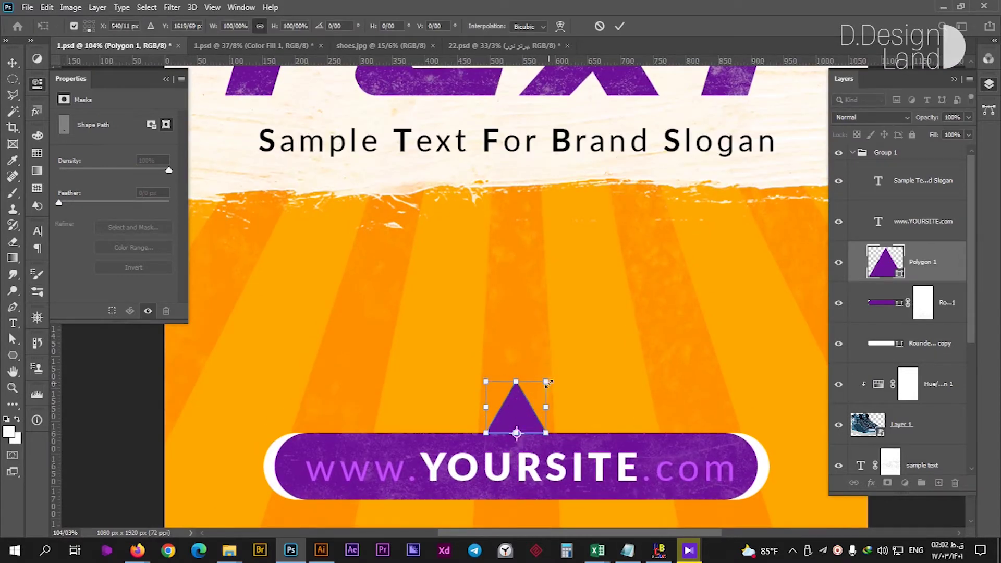
{"action": "left_click_drag", "start_coordinate": [547, 383], "coordinate": [537, 397]}
{"action": "key", "text": "Return"}
{"action": "key", "text": "ctrl+0"}
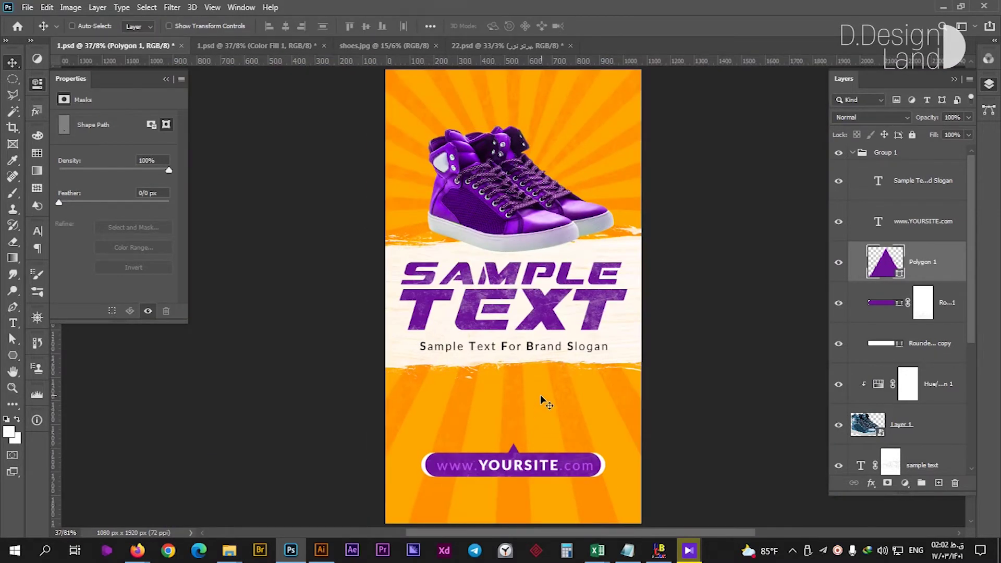
Step: Add a layer mask to the triangle and choose a smaller grunge brush
{"action": "scroll", "coordinate": [546, 398], "scroll_direction": "up", "scroll_amount": 5}
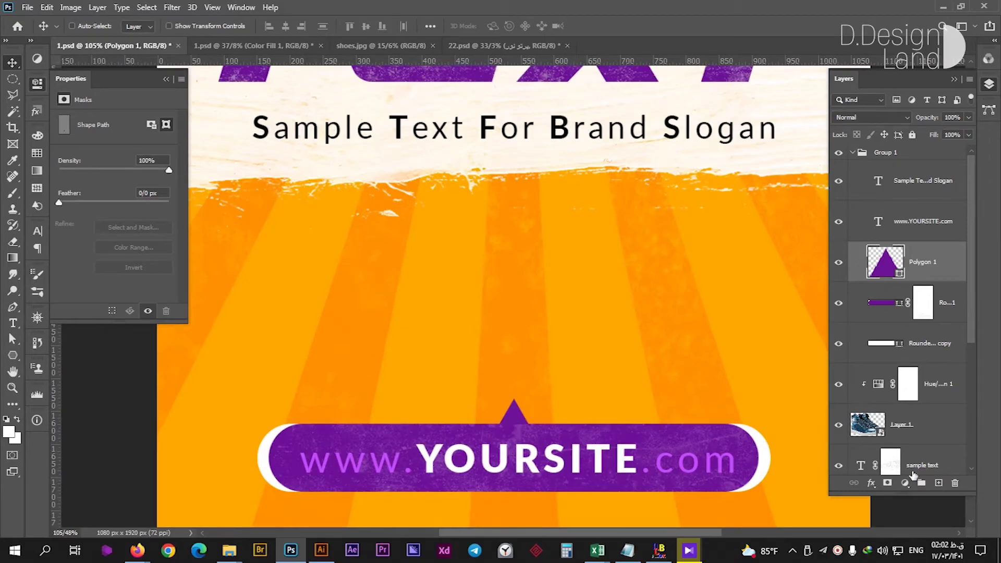
{"action": "left_click", "coordinate": [887, 483]}
{"action": "key", "text": "b"}
{"action": "right_click", "coordinate": [514, 380]}
{"action": "double_click", "coordinate": [512, 348]}
{"action": "key", "text": "bracketleft"}
{"action": "key", "text": "bracketleft"}
{"action": "key", "text": "bracketleft"}
{"action": "scroll", "coordinate": [469, 391], "scroll_direction": "up", "scroll_amount": 3}
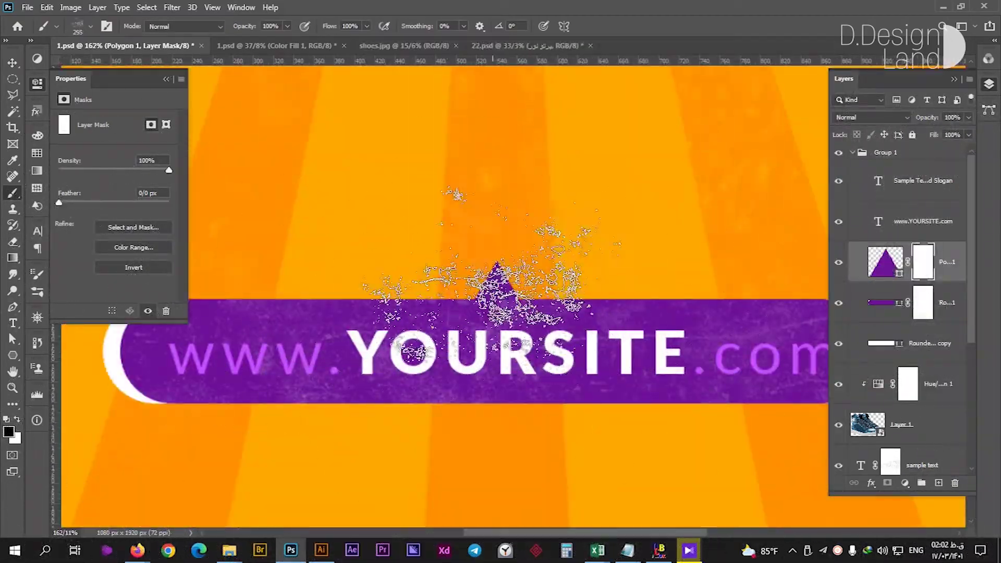
Step: Duplicate the triangle, fill the copy white, and disable the copy's mask
{"action": "key", "text": "ctrl+j"}
{"action": "key", "text": "v"}
{"action": "double_click", "coordinate": [885, 302]}
{"action": "key", "text": "Return"}
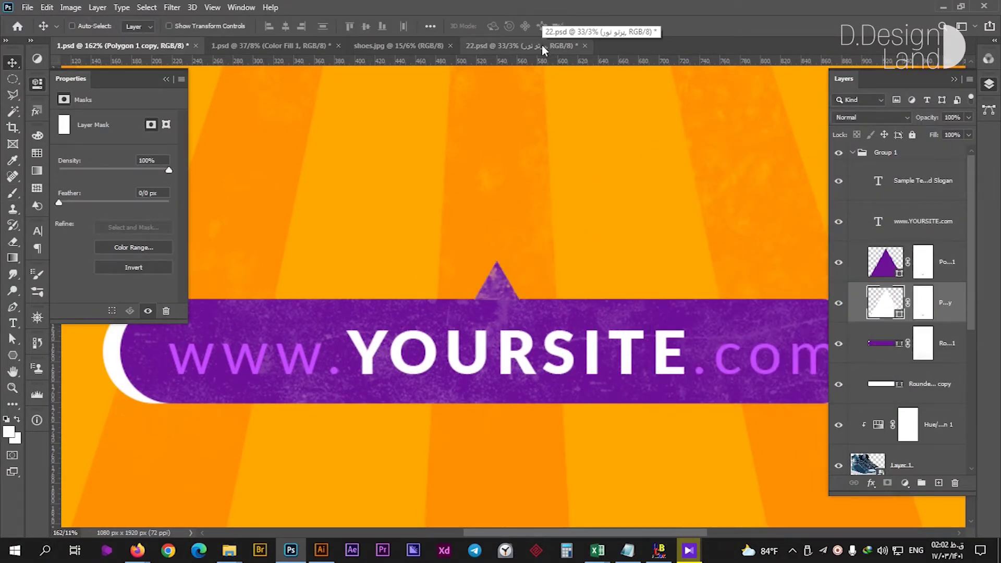
{"action": "key", "text": "ctrl+0"}
{"action": "left_click", "coordinate": [922, 302], "text": "shift"}
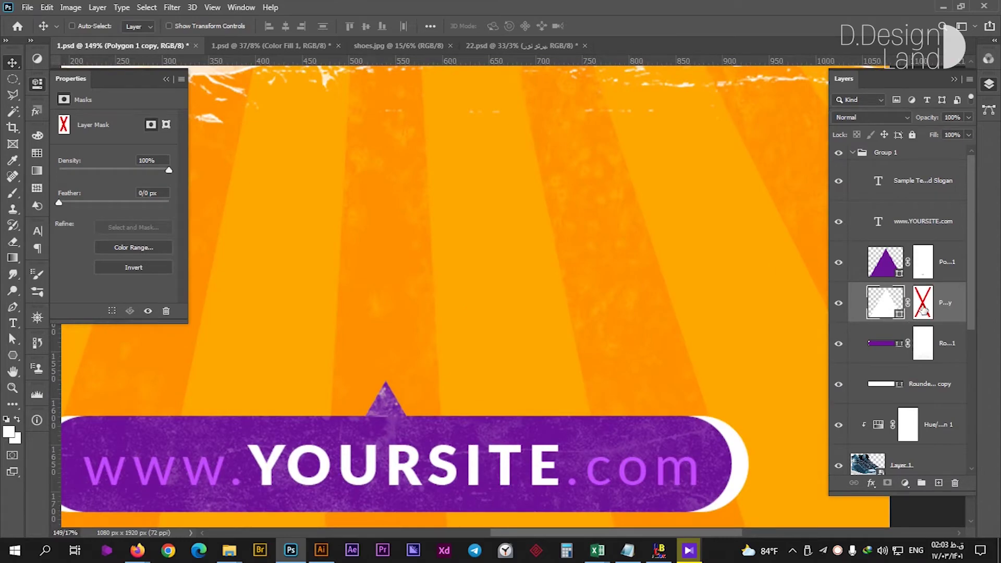
Step: Paint grunge texture into the original triangle's layer mask
{"action": "left_click", "coordinate": [923, 261]}
{"action": "key", "text": "b"}
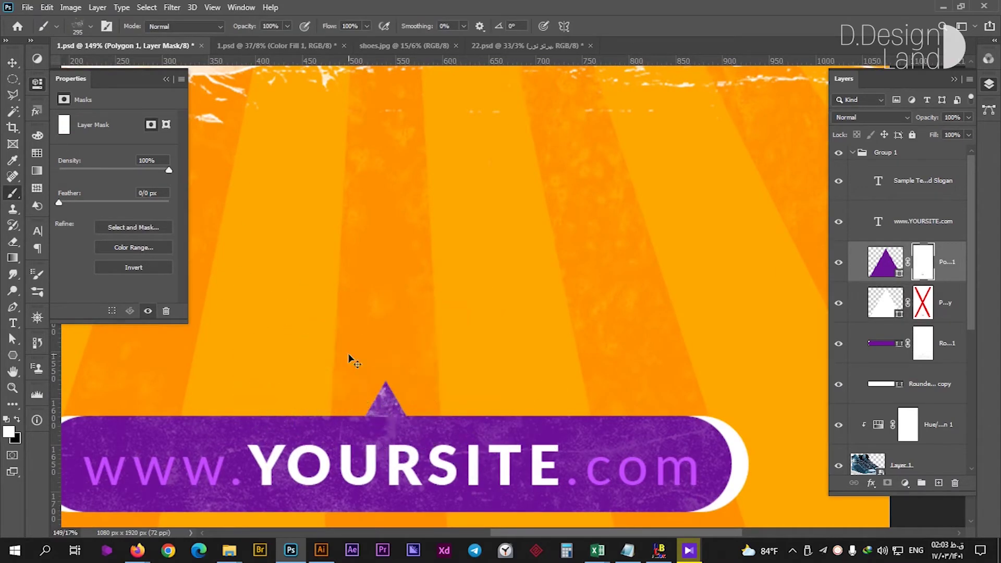
{"action": "scroll", "coordinate": [396, 423], "scroll_direction": "up", "scroll_amount": 5}
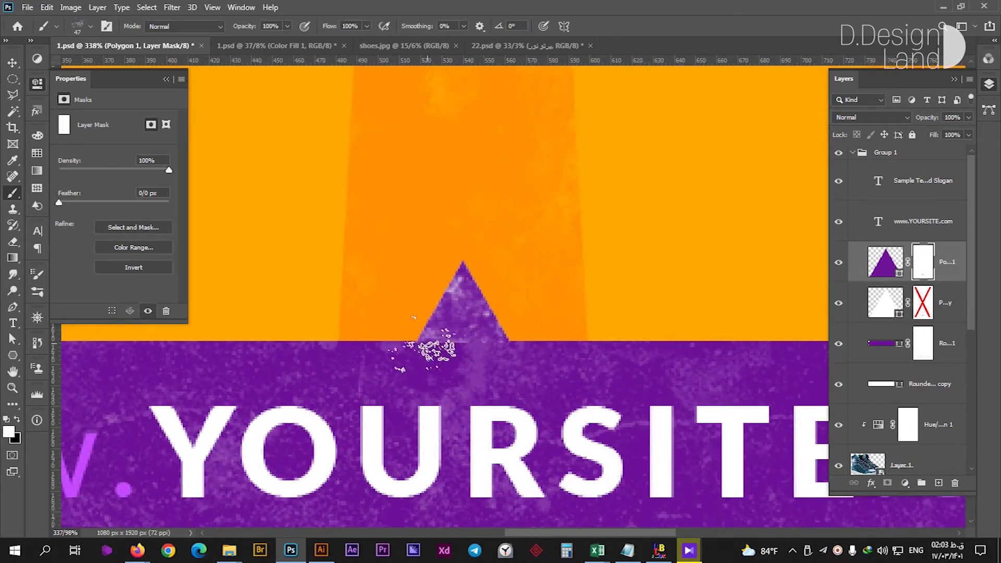
{"action": "scroll", "coordinate": [475, 354], "scroll_direction": "up", "scroll_amount": 1}
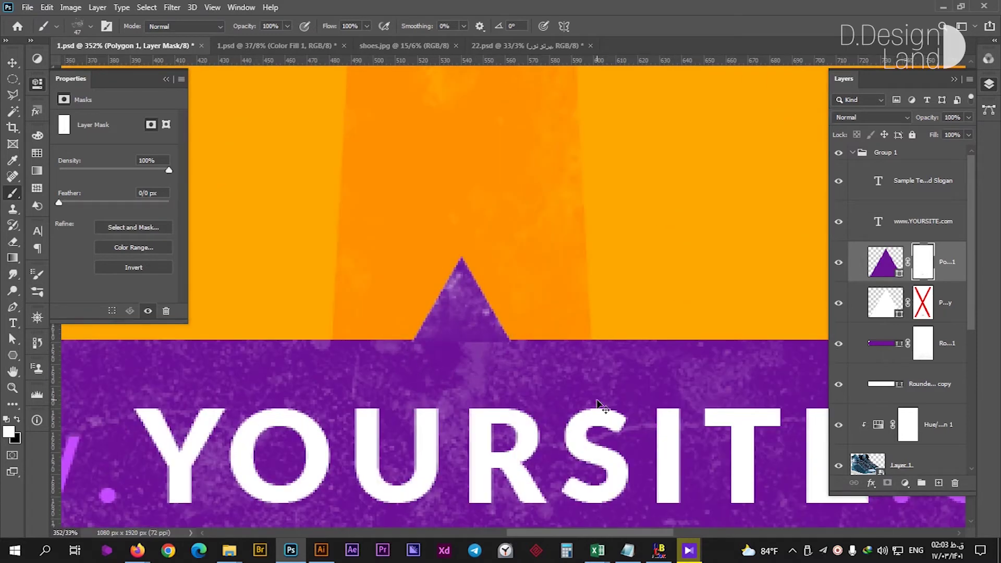
Step: Collapse Group 1 in the Layers panel
{"action": "left_click", "coordinate": [862, 333]}
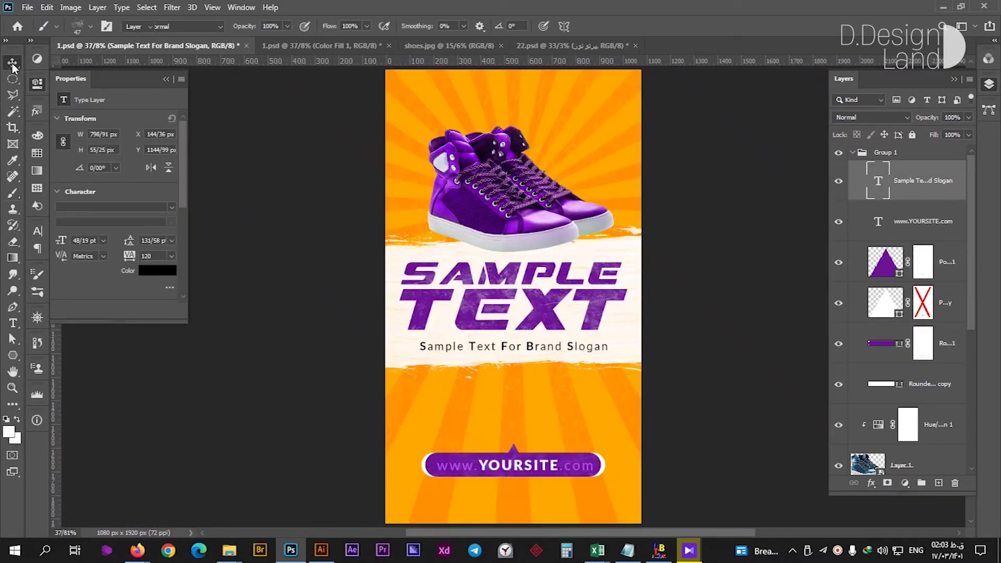
{"action": "left_click", "coordinate": [852, 152]}
{"action": "left_click", "coordinate": [888, 156]}
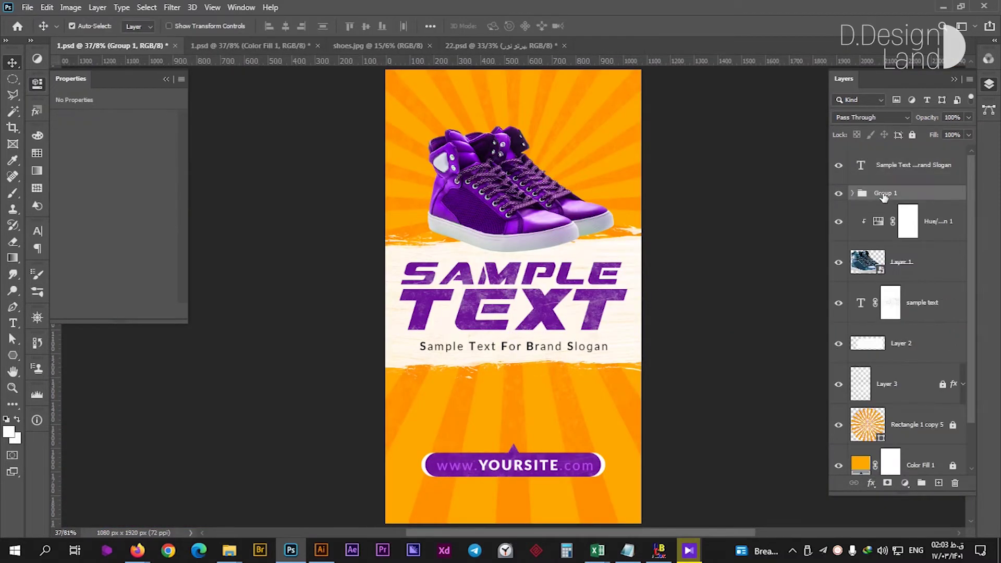
Step: Move the URL pill up to the torn white band and shorten the band
{"action": "mouse_move", "coordinate": [521, 464]}
{"action": "left_mouse_down"}
{"action": "mouse_move", "coordinate": [521, 379]}
{"action": "mouse_move", "coordinate": [550, 420]}
{"action": "mouse_move", "coordinate": [549, 410]}
{"action": "left_mouse_up"}
{"action": "left_click", "coordinate": [573, 360], "text": "ctrl"}
{"action": "key", "text": "ctrl+t"}
{"action": "key", "text": "Return"}
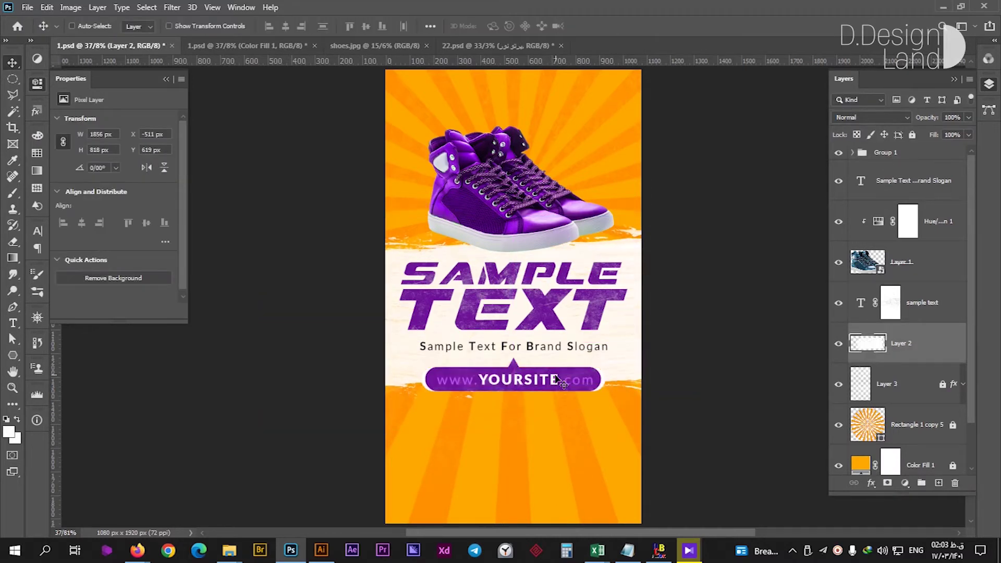
Step: Recolour the pill's outline shape to yellow-orange #ffc000
{"action": "left_click", "coordinate": [591, 370], "text": "ctrl"}
{"action": "double_click", "coordinate": [881, 345]}
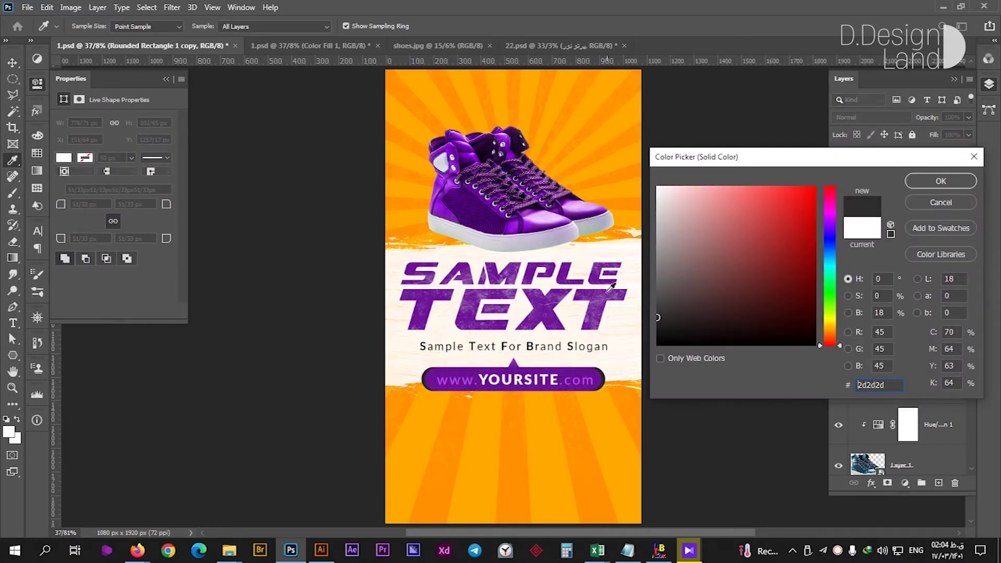
{"action": "left_click", "coordinate": [619, 408]}
{"action": "scroll", "coordinate": [616, 397], "scroll_direction": "up", "scroll_amount": 2}
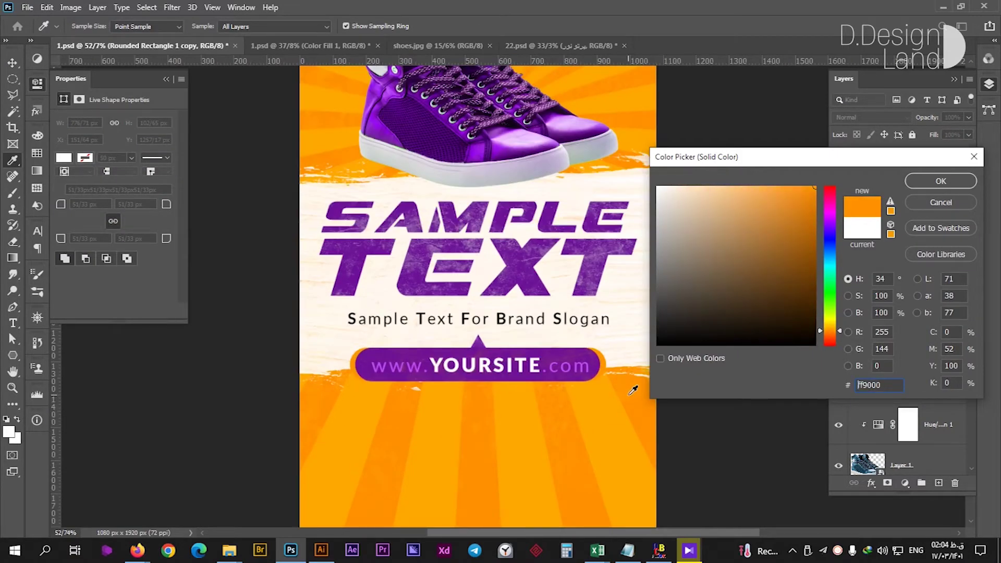
{"action": "left_click_drag", "start_coordinate": [836, 337], "coordinate": [832, 326]}
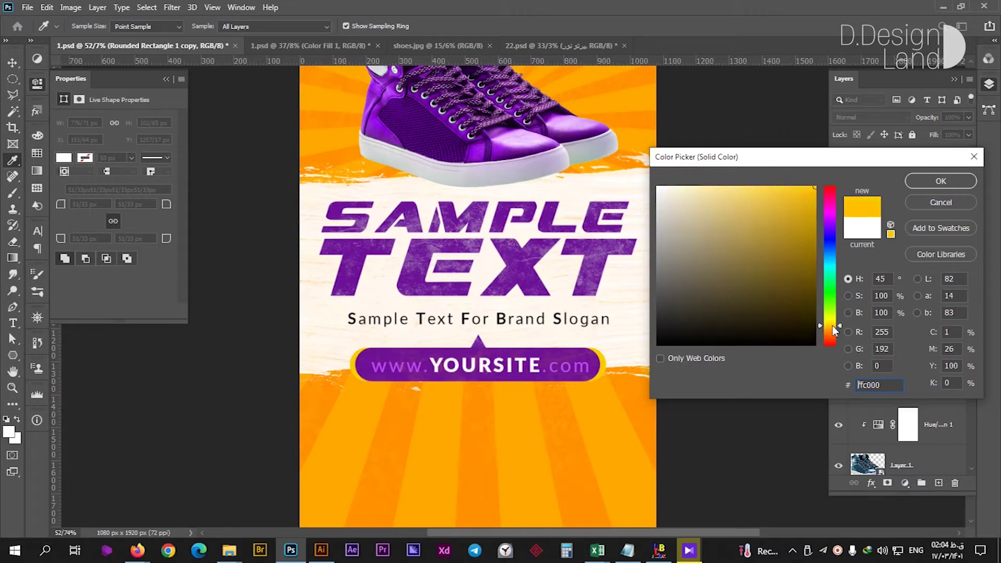
{"action": "left_click", "coordinate": [930, 181]}
{"action": "scroll", "coordinate": [735, 174], "scroll_direction": "down", "scroll_amount": 2}
Step: Nudge the URL pill into place and change its outline to black
{"action": "key", "text": "v"}
{"action": "left_click_drag", "start_coordinate": [578, 276], "coordinate": [577, 276]}
{"action": "left_click", "coordinate": [625, 331], "text": "ctrl"}
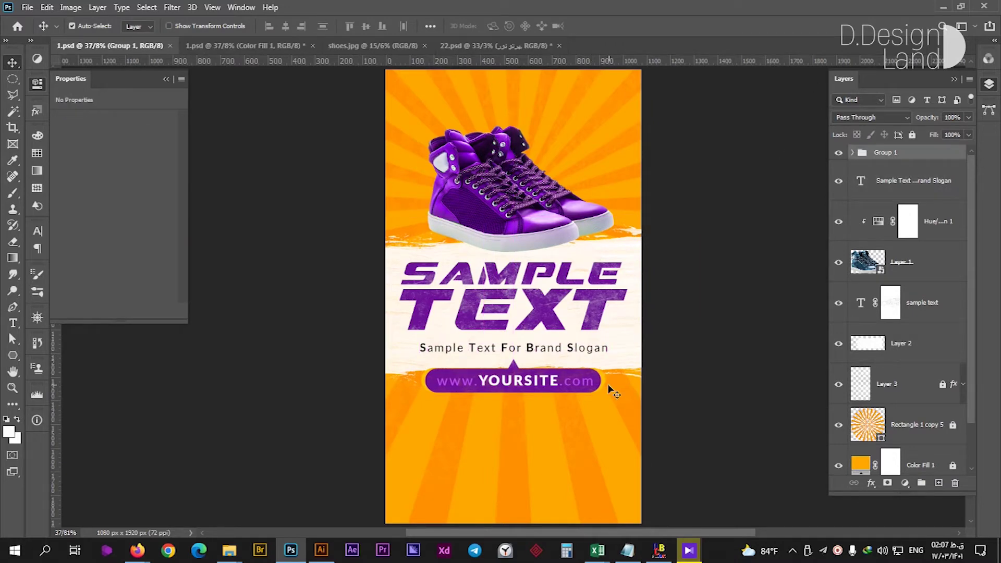
{"action": "left_click", "coordinate": [612, 391], "text": "ctrl"}
{"action": "double_click", "coordinate": [879, 344]}
{"action": "left_click", "coordinate": [645, 310]}
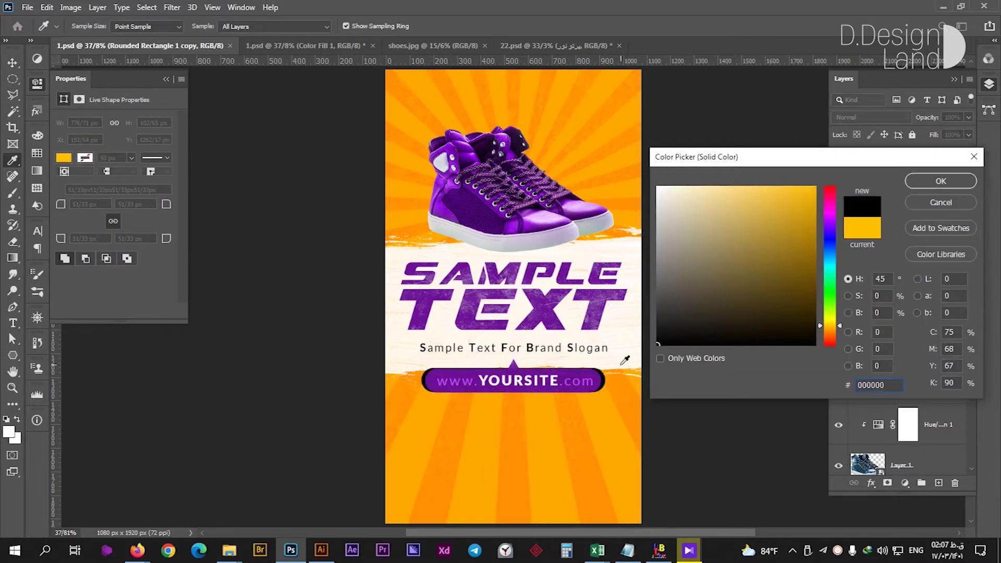
{"action": "key", "text": "Escape"}
Step: Duplicate the shoe layer and add a Color Overlay style to the original
{"action": "key", "text": "ctrl+j"}
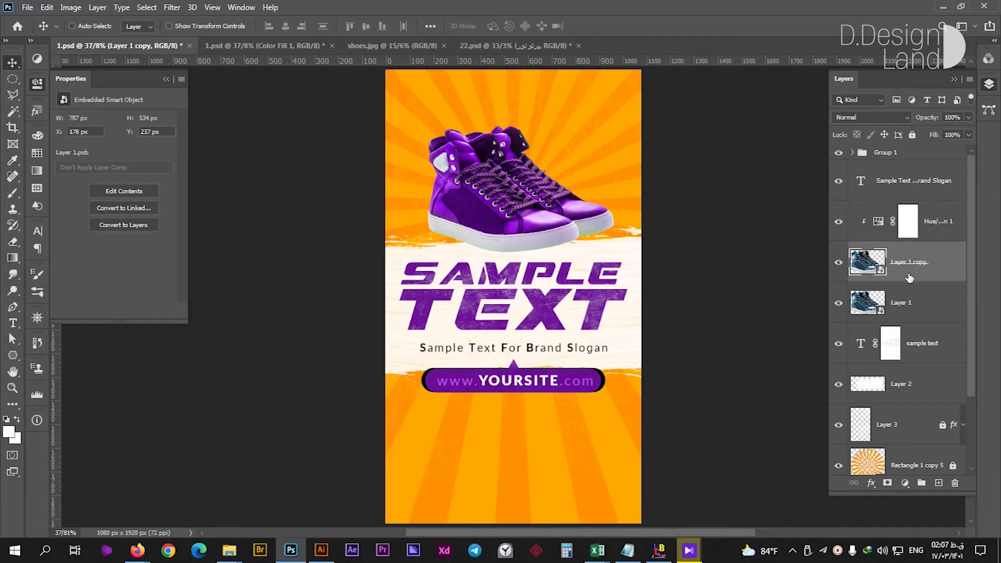
{"action": "left_click", "coordinate": [944, 310]}
{"action": "double_click", "coordinate": [943, 309]}
{"action": "left_click", "coordinate": [652, 205]}
{"action": "left_click", "coordinate": [910, 180]}
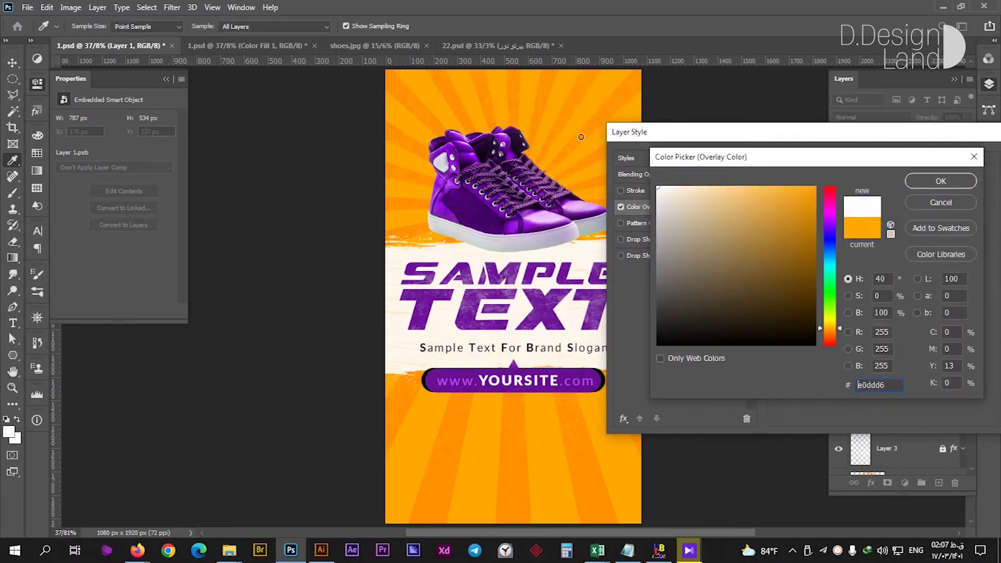
Step: Confirm the white overlay and slightly enlarge the white shoe silhouette
{"action": "key", "text": "Return"}
{"action": "key", "text": "Return"}
{"action": "key", "text": "ctrl+t"}
{"action": "left_click_drag", "start_coordinate": [614, 125], "coordinate": [624, 124]}
{"action": "left_click_drag", "start_coordinate": [621, 189], "coordinate": [617, 186]}
{"action": "key", "text": "Return"}
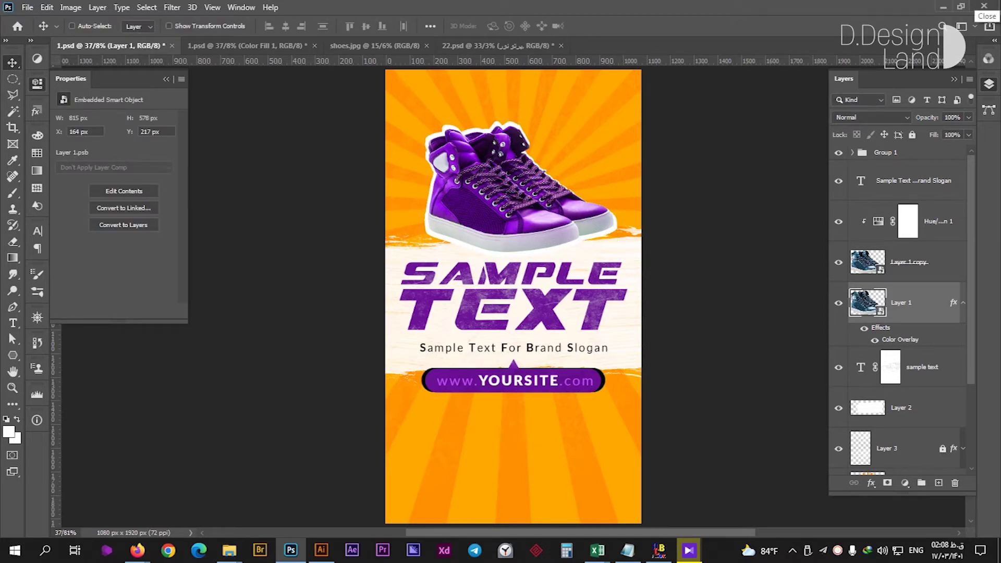
Step: Rescale and slightly tilt the white silhouette behind the shoe
{"action": "key", "text": "ctrl"}
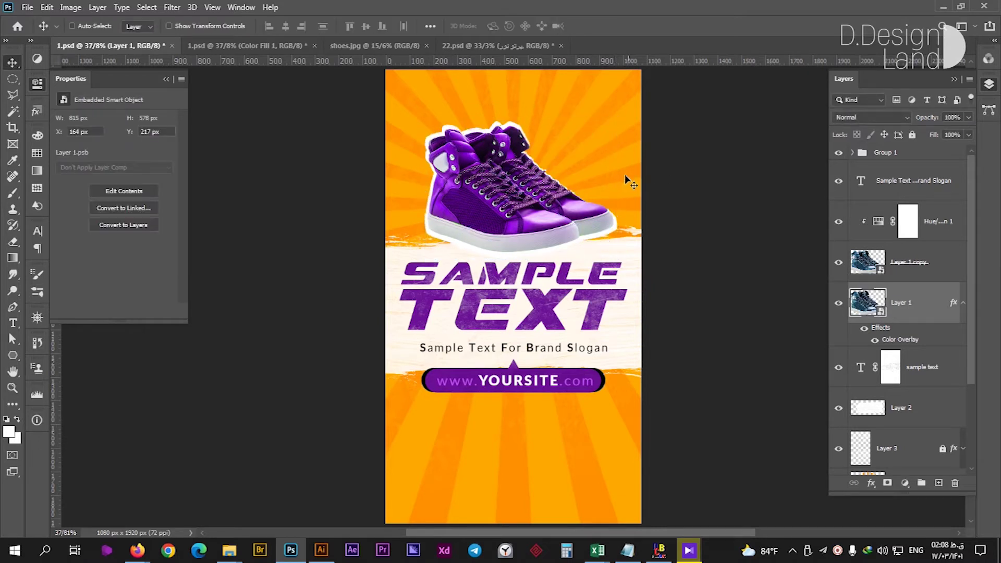
{"action": "key", "text": "ctrl+t"}
{"action": "left_click_drag", "start_coordinate": [531, 117], "coordinate": [534, 121]}
{"action": "left_click_drag", "start_coordinate": [618, 125], "coordinate": [616, 116]}
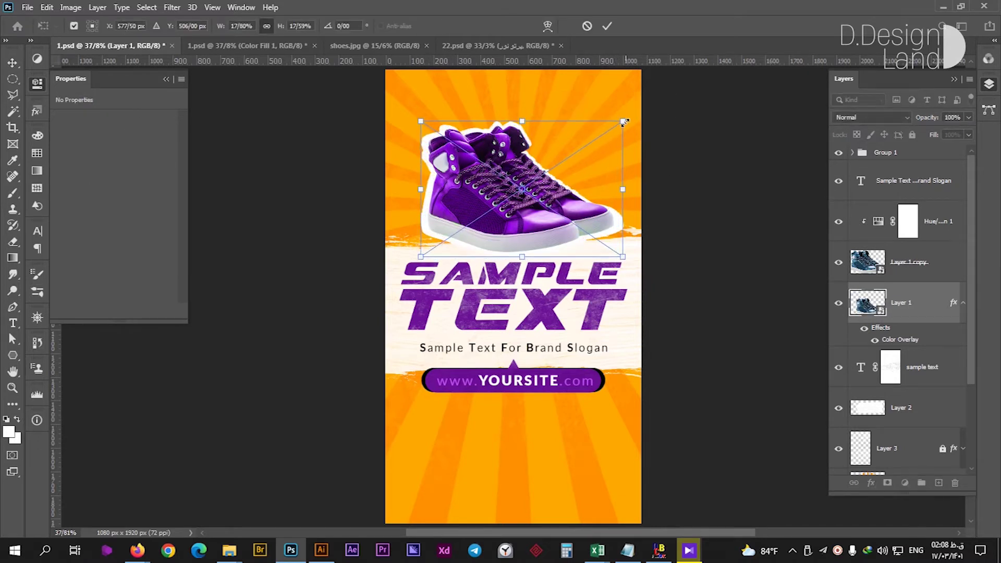
{"action": "left_click_drag", "start_coordinate": [628, 173], "coordinate": [615, 254]}
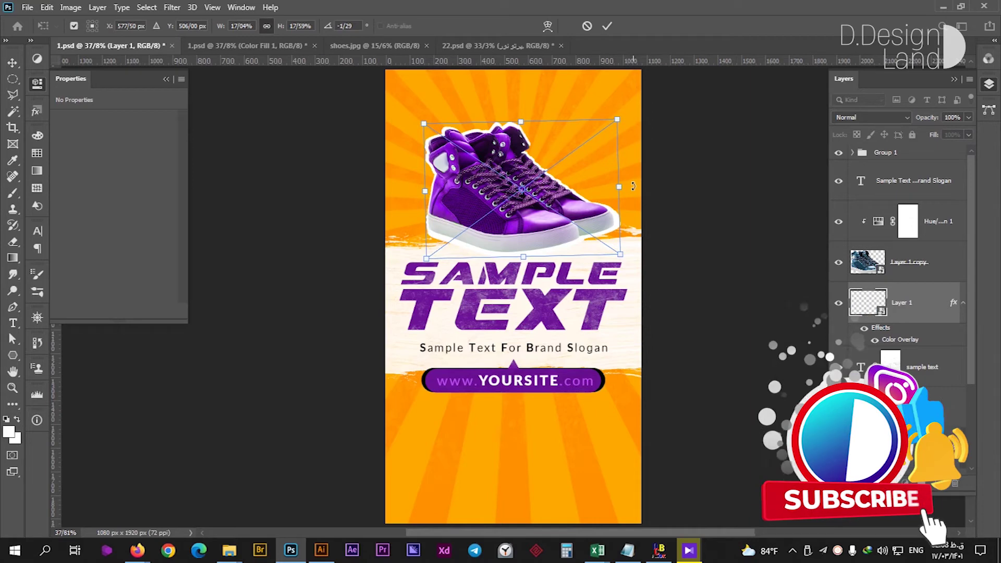
{"action": "key", "text": "Return"}
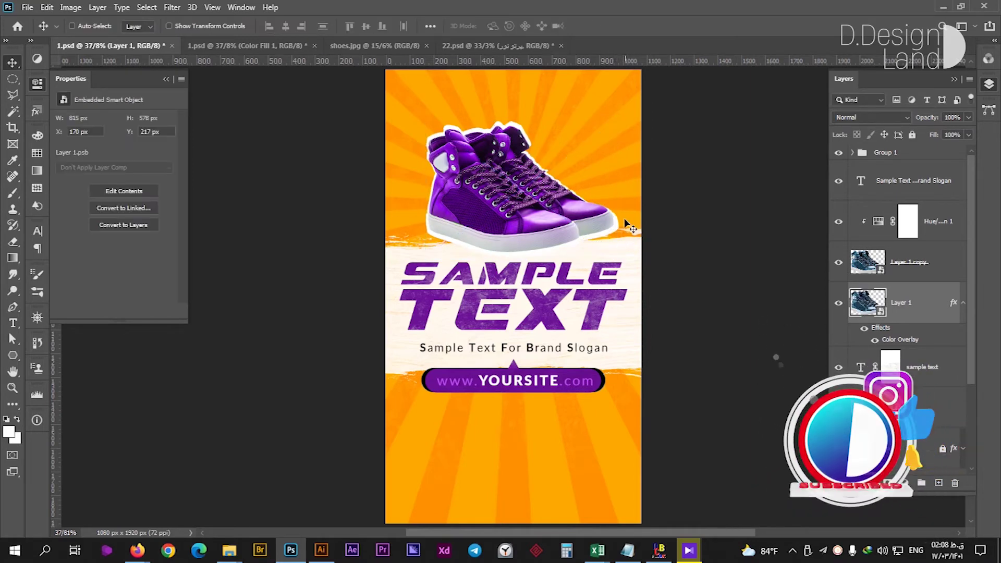
Step: Make an enlarged Layer 1 copy 2 white silhouette with its white Color Overlay
{"action": "key", "text": "ctrl+j"}
{"action": "key", "text": "ctrl+t"}
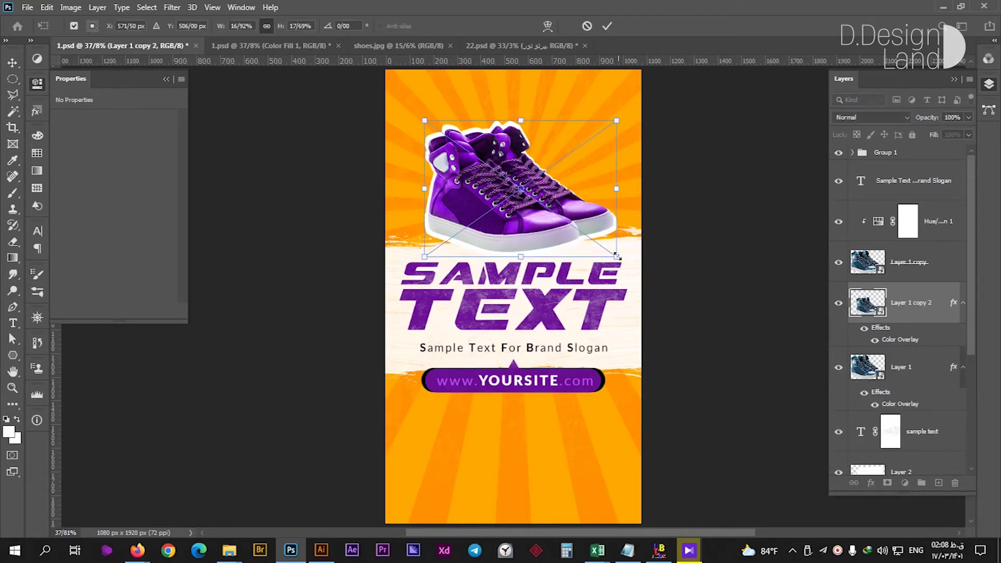
{"action": "left_click_drag", "start_coordinate": [618, 250], "coordinate": [641, 261]}
{"action": "key", "text": "Return"}
{"action": "double_click", "coordinate": [905, 339]}
{"action": "left_click", "coordinate": [809, 181]}
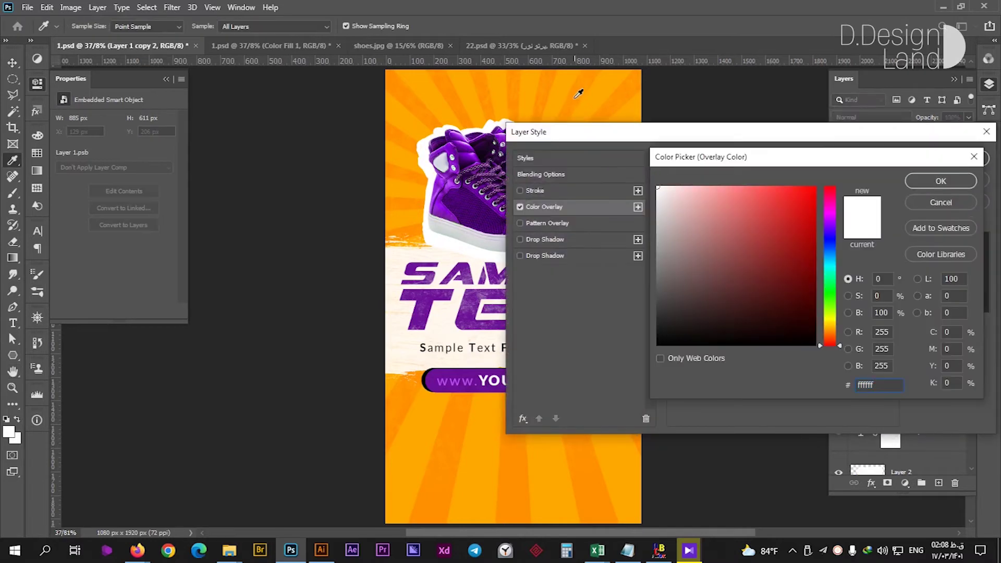
{"action": "key", "text": "Return"}
{"action": "key", "text": "Return"}
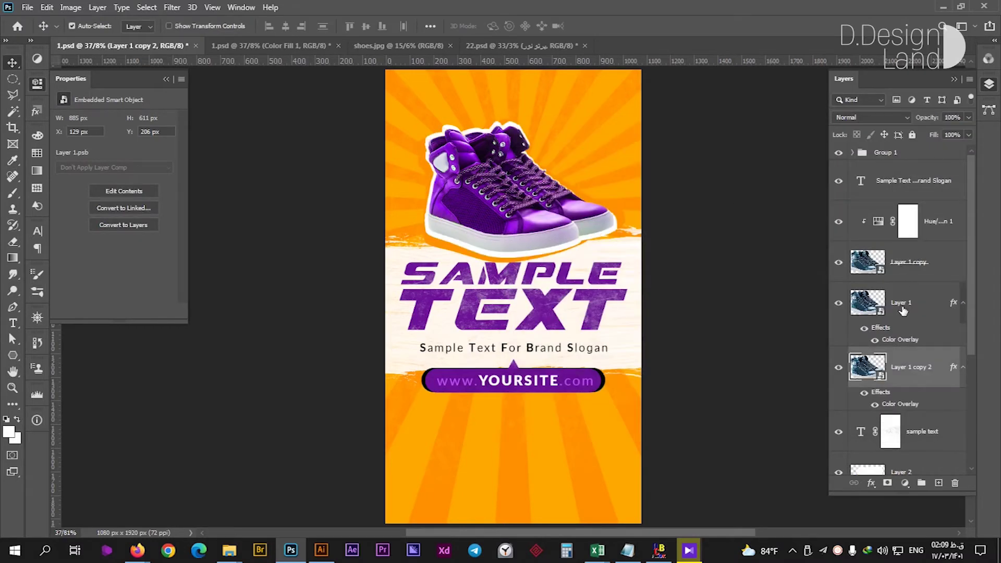
{"action": "left_click", "coordinate": [904, 311], "text": "ctrl"}
Step: Move both white shoe copies below the paper band and rotate the larger one slightly
{"action": "left_click_drag", "start_coordinate": [897, 294], "coordinate": [893, 459]}
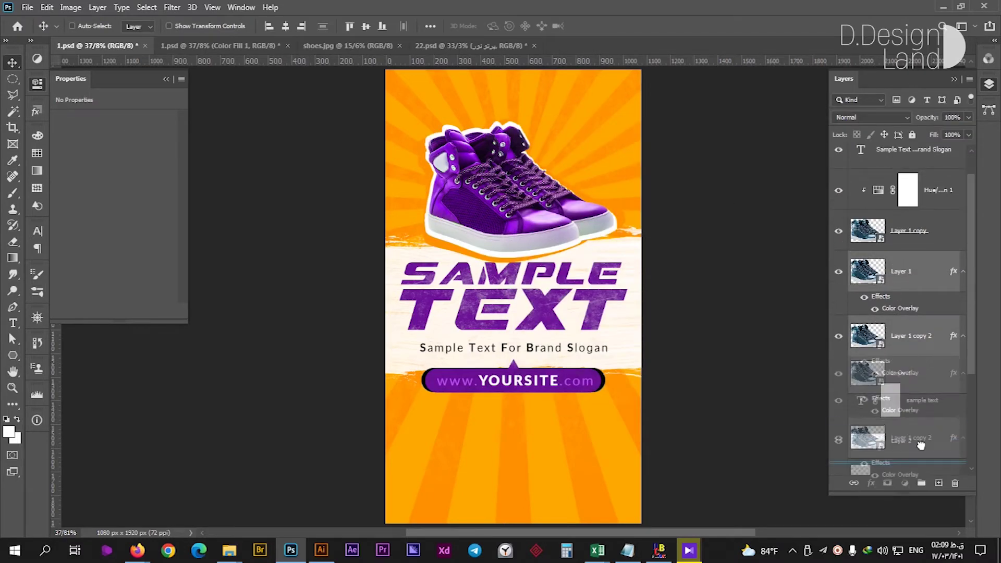
{"action": "left_click", "coordinate": [907, 417]}
{"action": "key", "text": "ctrl+t"}
{"action": "left_click_drag", "start_coordinate": [721, 284], "coordinate": [718, 287]}
{"action": "key", "text": "Return"}
Step: Mask the cream band and brush black splatter grunge across it at 43% opacity
{"action": "left_click", "coordinate": [905, 312]}
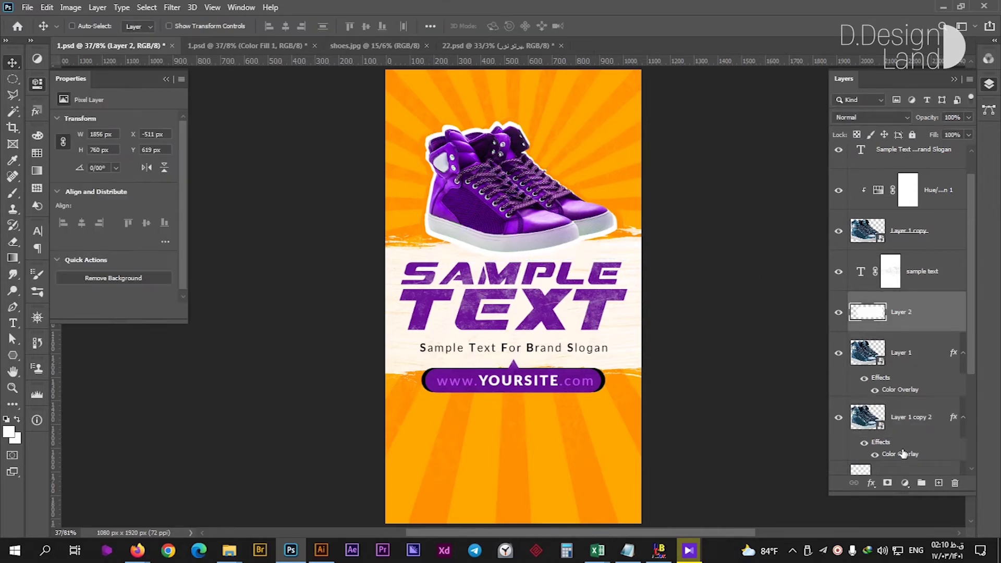
{"action": "left_click", "coordinate": [888, 483]}
{"action": "key", "text": "b"}
{"action": "right_click", "coordinate": [543, 266]}
{"action": "double_click", "coordinate": [683, 193]}
{"action": "key", "text": "x"}
{"action": "key", "text": "bracketright"}
{"action": "key", "text": "bracketright"}
{"action": "key", "text": "bracketright"}
{"action": "left_click", "coordinate": [503, 307]}
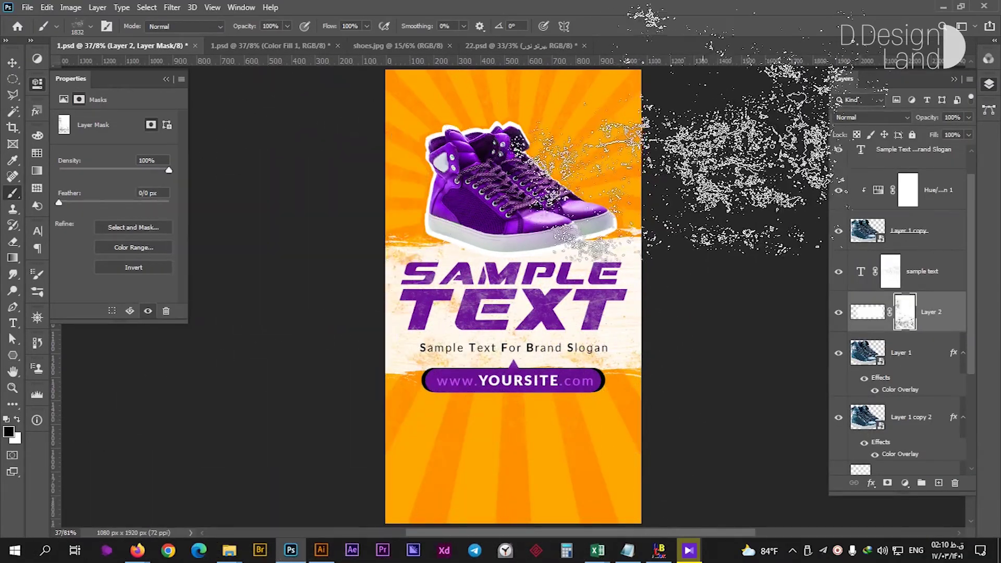
{"action": "key", "text": "4"}
{"action": "key", "text": "3"}
{"action": "left_click_drag", "start_coordinate": [401, 208], "coordinate": [756, 177]}
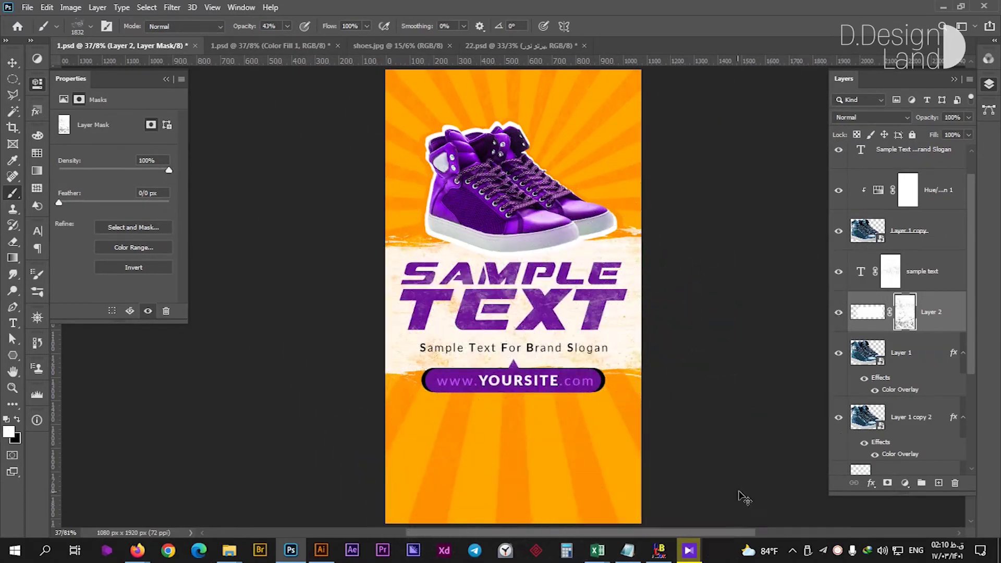
Step: Paint white with a soft round brush to restore part of the band's right edge
{"action": "key", "text": "x"}
{"action": "right_click", "coordinate": [472, 261]}
{"action": "scroll", "coordinate": [677, 260], "scroll_direction": "up", "scroll_amount": 10}
{"action": "double_click", "coordinate": [509, 180]}
{"action": "left_click_drag", "start_coordinate": [660, 307], "coordinate": [600, 297]}
{"action": "key", "text": "v"}
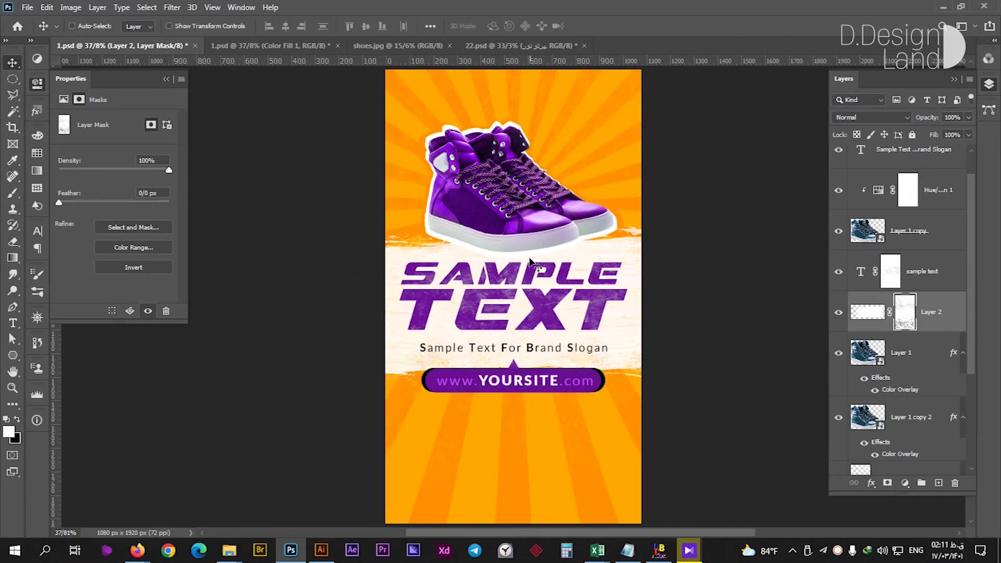
{"action": "scroll", "coordinate": [907, 271], "scroll_direction": "up", "scroll_amount": 5}
{"action": "left_click", "coordinate": [920, 271]}
Step: Stamp black grunge-brush speckles onto the URL pill's mask
{"action": "scroll", "coordinate": [630, 417], "scroll_direction": "up", "scroll_amount": 2}
{"action": "key", "text": "b"}
{"action": "scroll", "coordinate": [466, 302], "scroll_direction": "up", "scroll_amount": 2}
{"action": "right_click", "coordinate": [465, 302]}
{"action": "scroll", "coordinate": [704, 373], "scroll_direction": "down", "scroll_amount": 1}
{"action": "scroll", "coordinate": [704, 373], "scroll_direction": "down", "scroll_amount": 4}
{"action": "scroll", "coordinate": [704, 373], "scroll_direction": "down", "scroll_amount": 3}
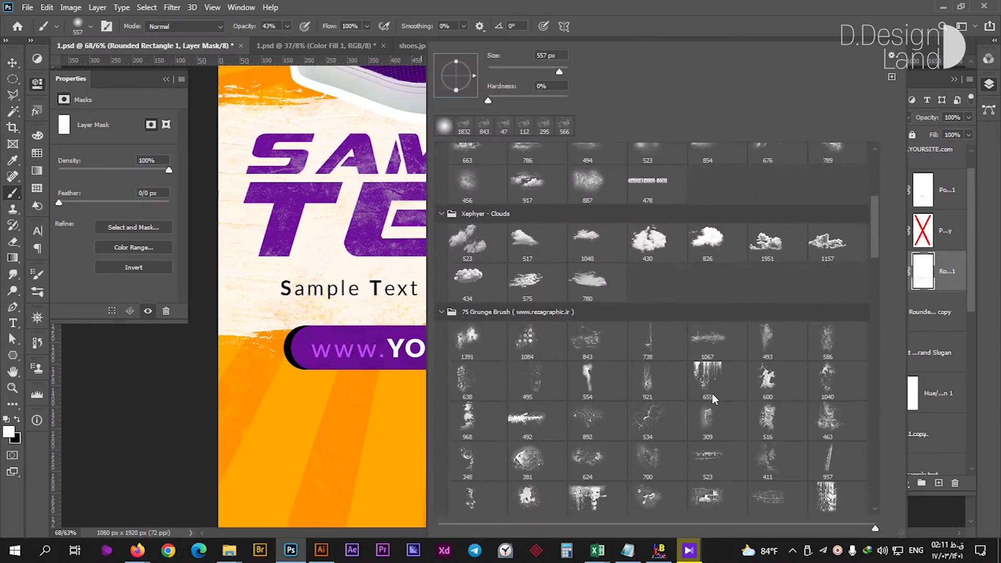
{"action": "double_click", "coordinate": [704, 373]}
{"action": "key", "text": "x"}
{"action": "left_click", "coordinate": [552, 334]}
Step: Select the pointer triangle and its outline copy, then the slogan text layer
{"action": "scroll", "coordinate": [547, 339], "scroll_direction": "down", "scroll_amount": 5}
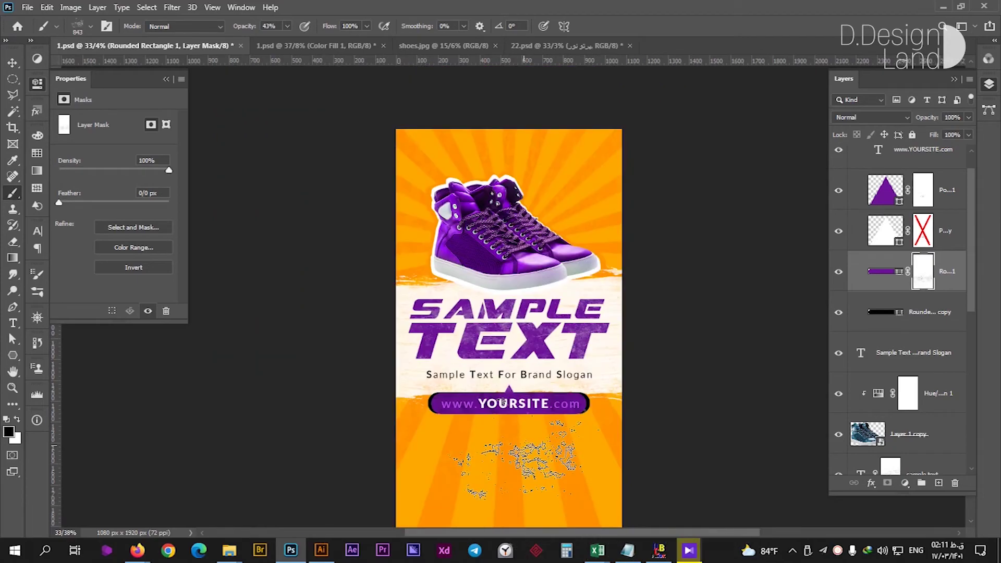
{"action": "scroll", "coordinate": [495, 406], "scroll_direction": "up", "scroll_amount": 5}
{"action": "scroll", "coordinate": [594, 515], "scroll_direction": "down", "scroll_amount": 4}
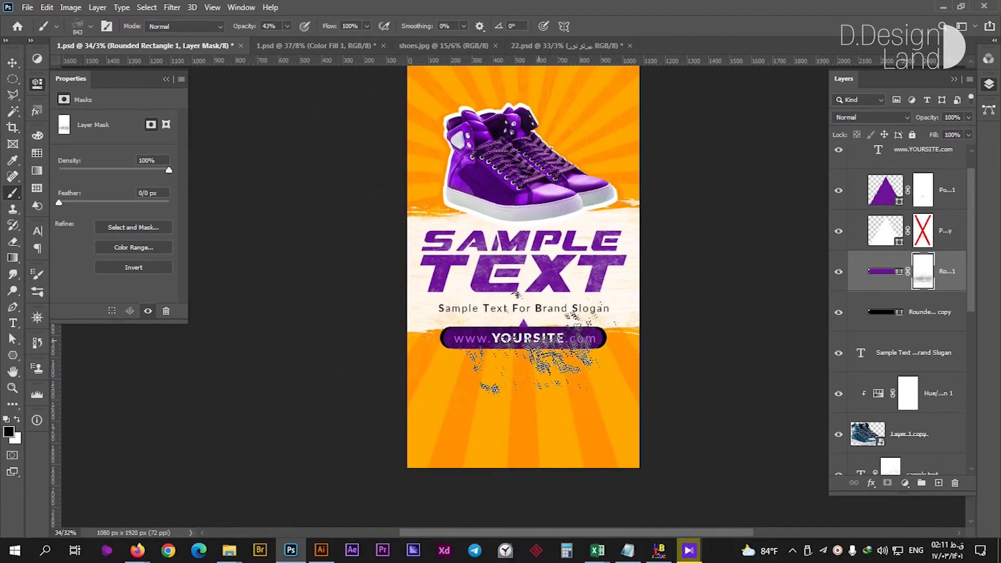
{"action": "scroll", "coordinate": [536, 317], "scroll_direction": "up", "scroll_amount": 5}
{"action": "left_click", "coordinate": [503, 336], "text": "ctrl"}
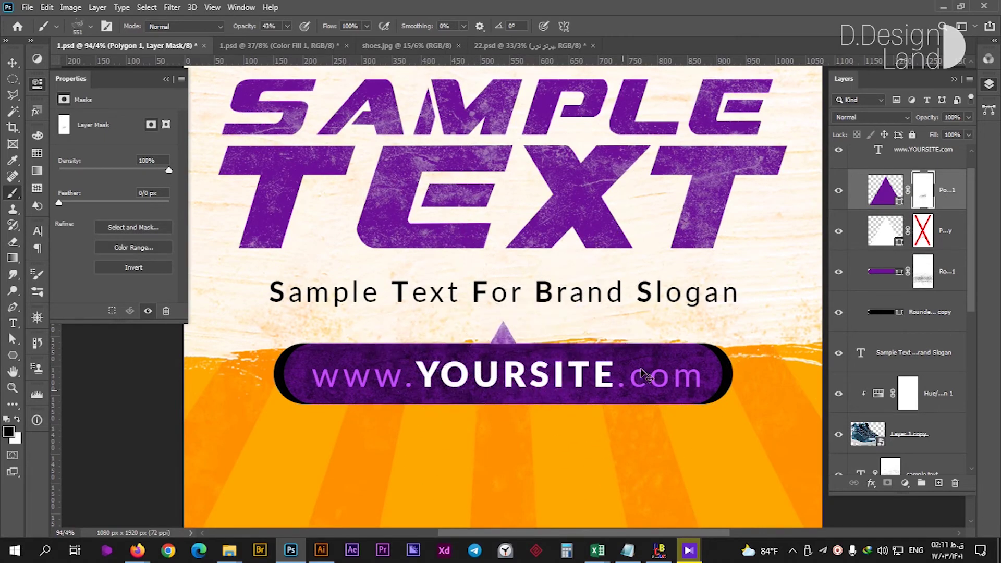
{"action": "left_click", "coordinate": [507, 402], "text": "ctrl"}
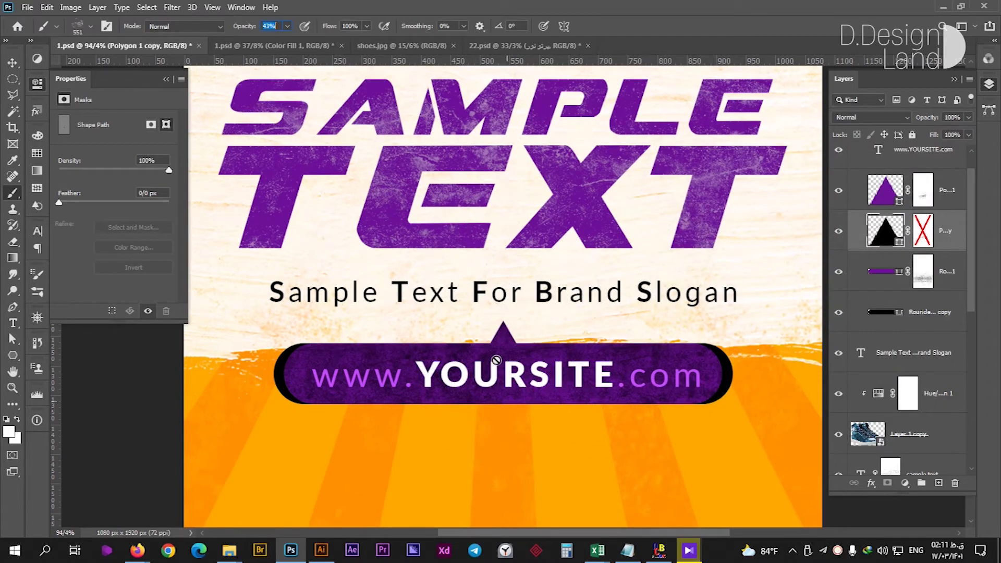
{"action": "key", "text": "ctrl+0"}
{"action": "left_click", "coordinate": [12, 62]}
{"action": "left_click", "coordinate": [563, 354]}
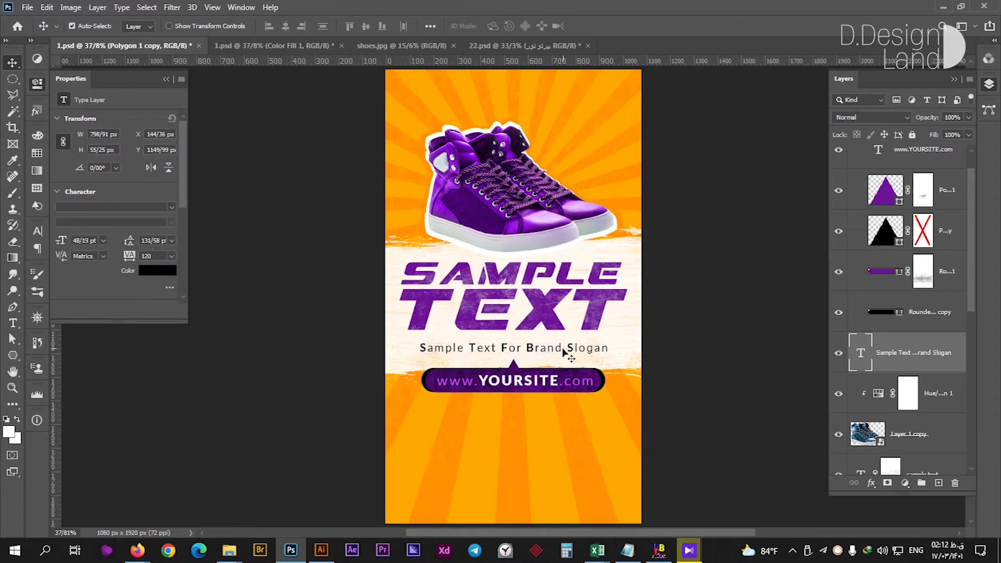
Step: Unlock the sunburst rays and give the top shoe a second, orange drop shadow
{"action": "left_click", "coordinate": [313, 438]}
{"action": "scroll", "coordinate": [886, 313], "scroll_direction": "down", "scroll_amount": 10}
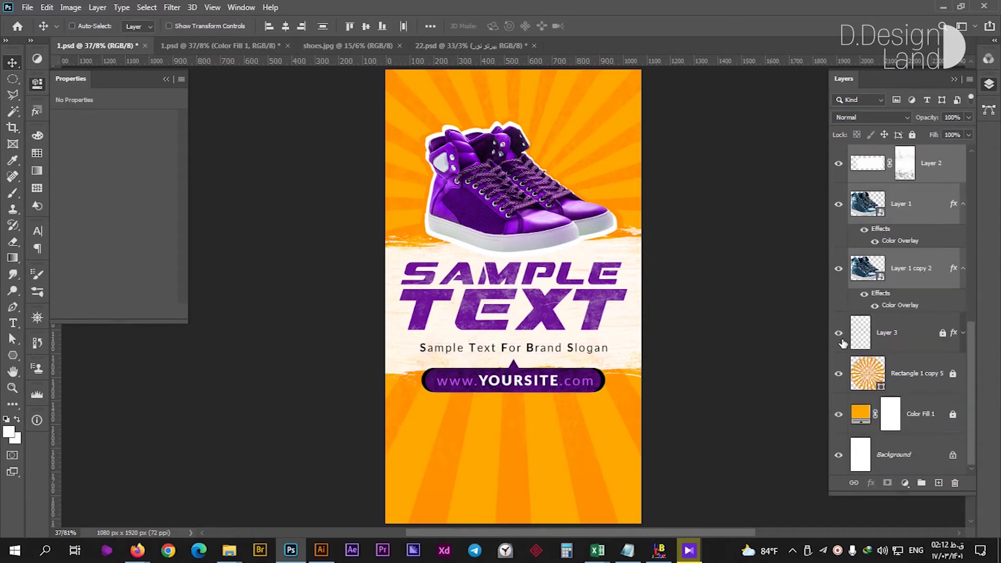
{"action": "left_click", "coordinate": [953, 374]}
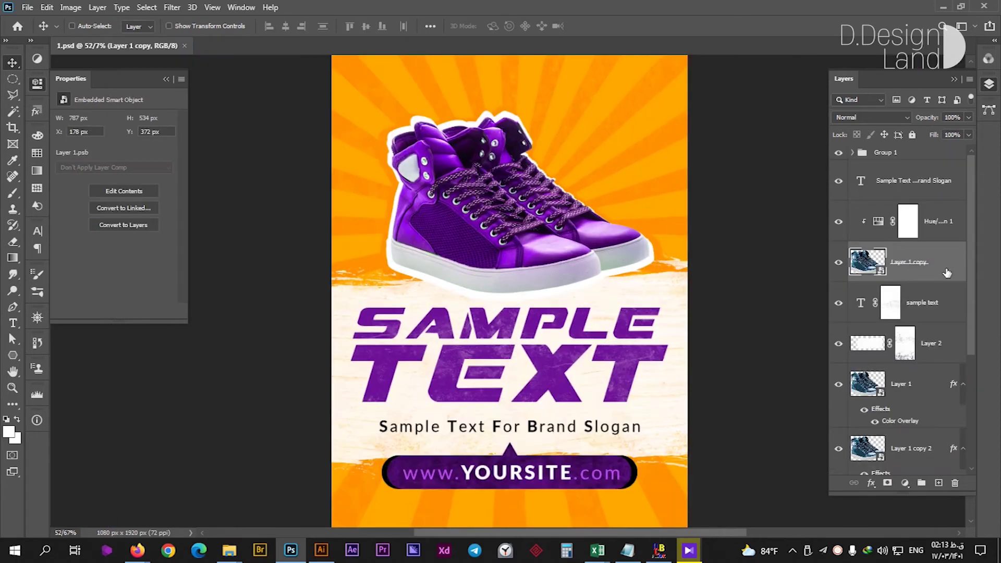
{"action": "double_click", "coordinate": [948, 273]}
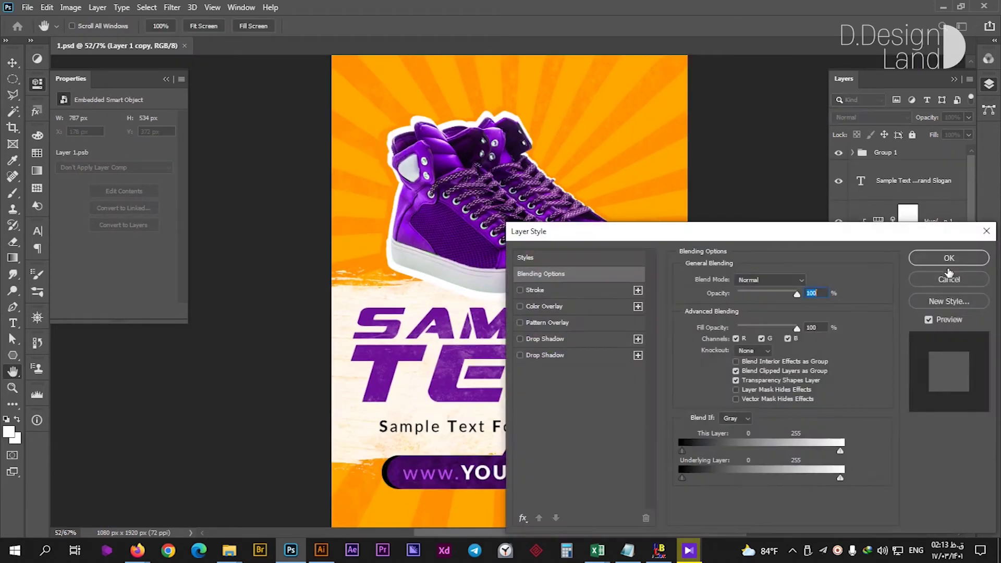
{"action": "left_click", "coordinate": [545, 355]}
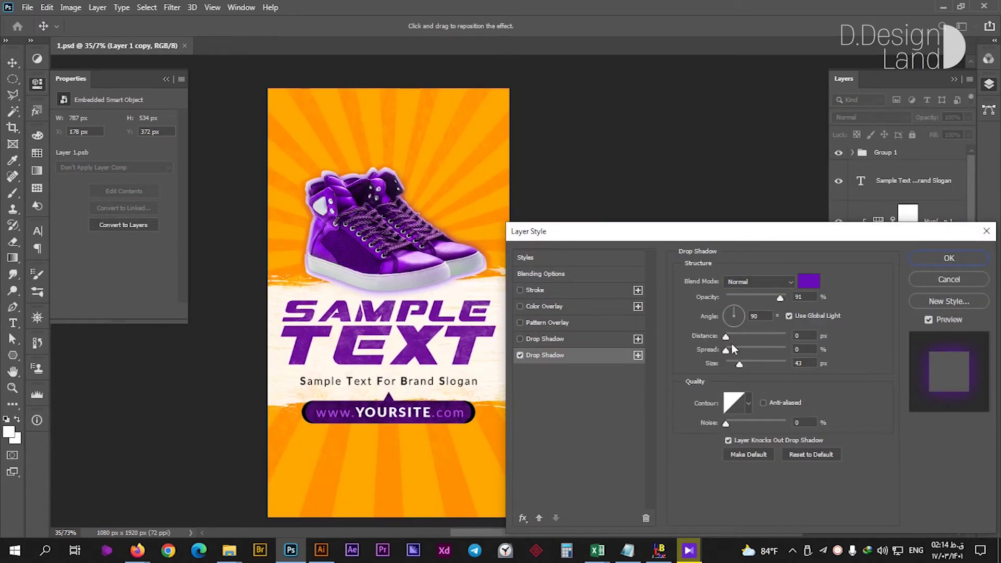
{"action": "left_click", "coordinate": [808, 282]}
{"action": "left_click", "coordinate": [465, 191]}
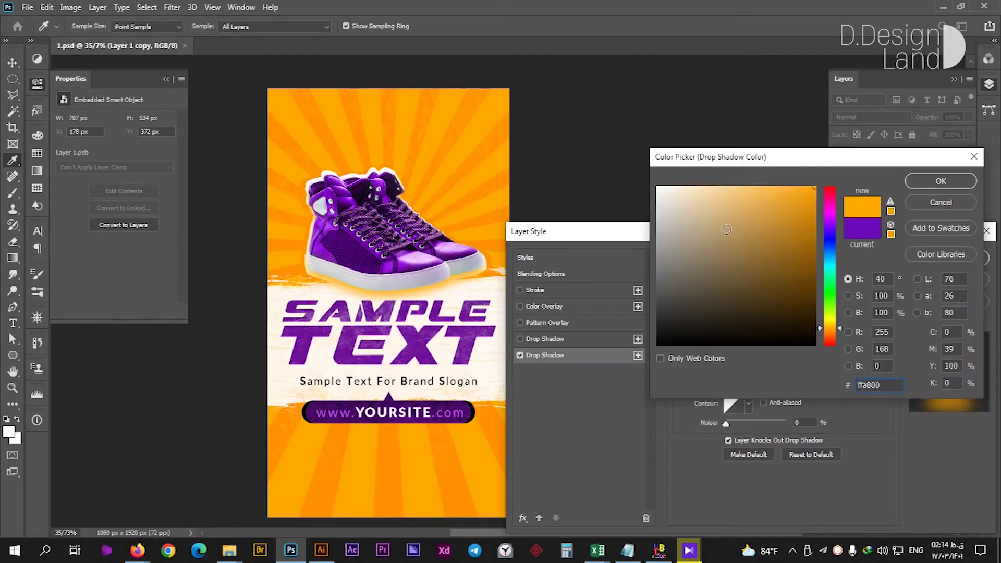
{"action": "key", "text": "Return"}
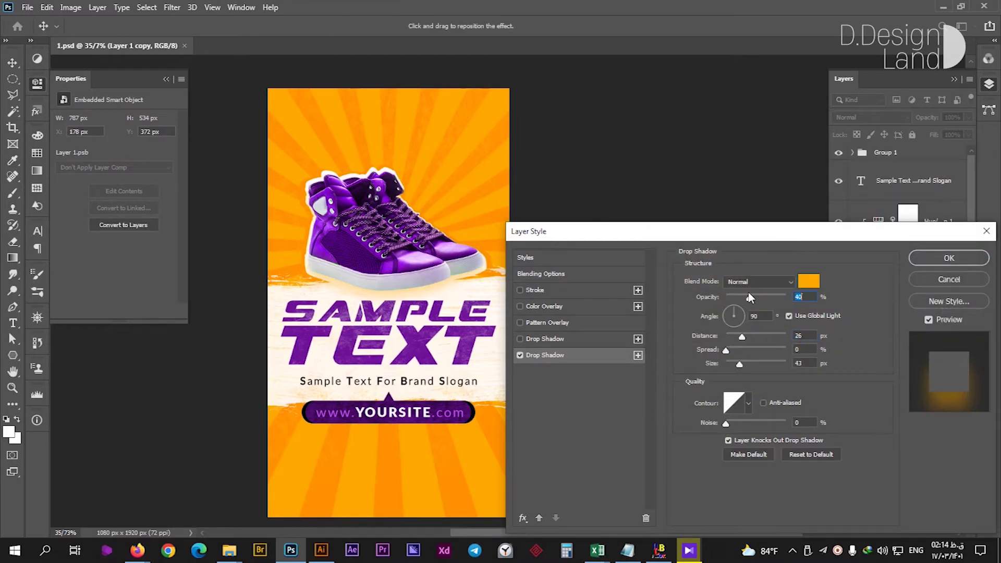
{"action": "key", "text": "Return"}
Step: Give the SAMPLE TEXT title a drop shadow in purple sampled from its text
{"action": "left_click", "coordinate": [927, 341]}
{"action": "double_click", "coordinate": [933, 327]}
{"action": "left_click", "coordinate": [545, 354]}
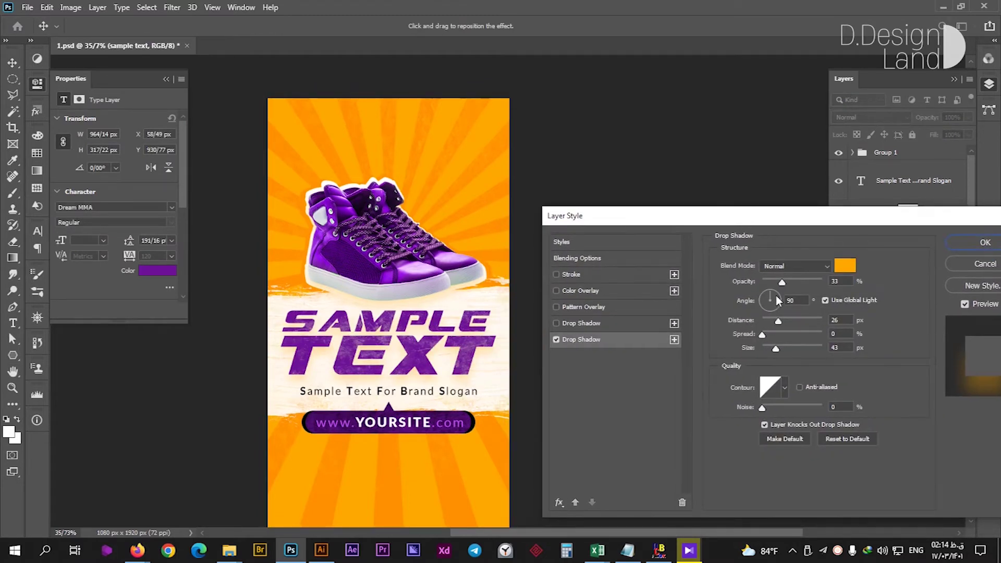
{"action": "left_click", "coordinate": [845, 265]}
{"action": "left_click", "coordinate": [344, 352]}
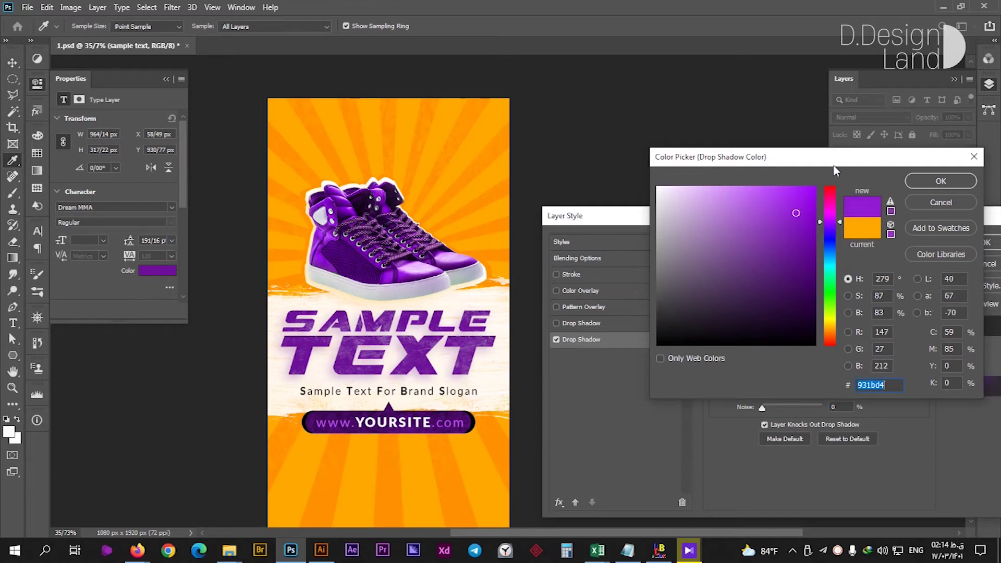
{"action": "key", "text": "Return"}
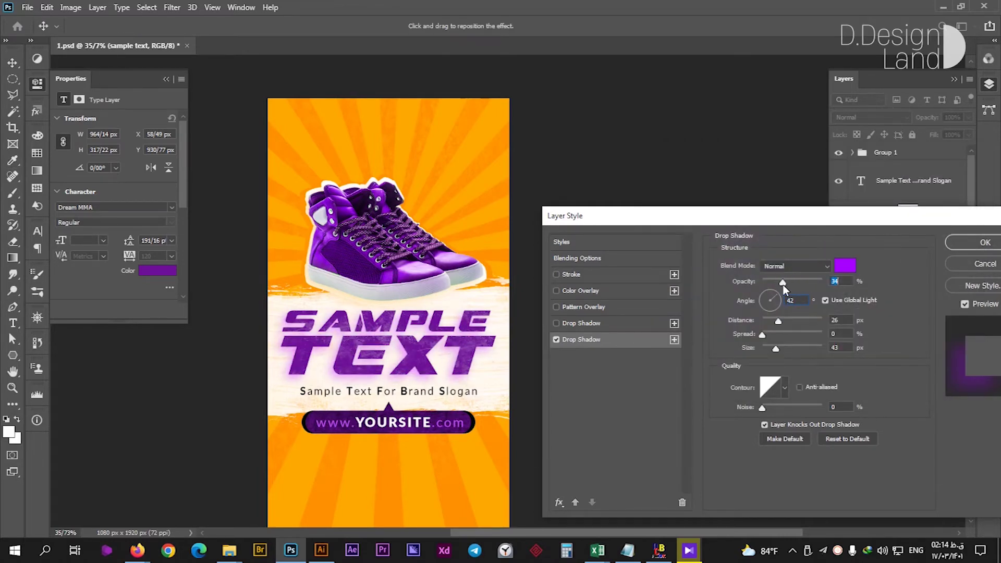
{"action": "key", "text": "Return"}
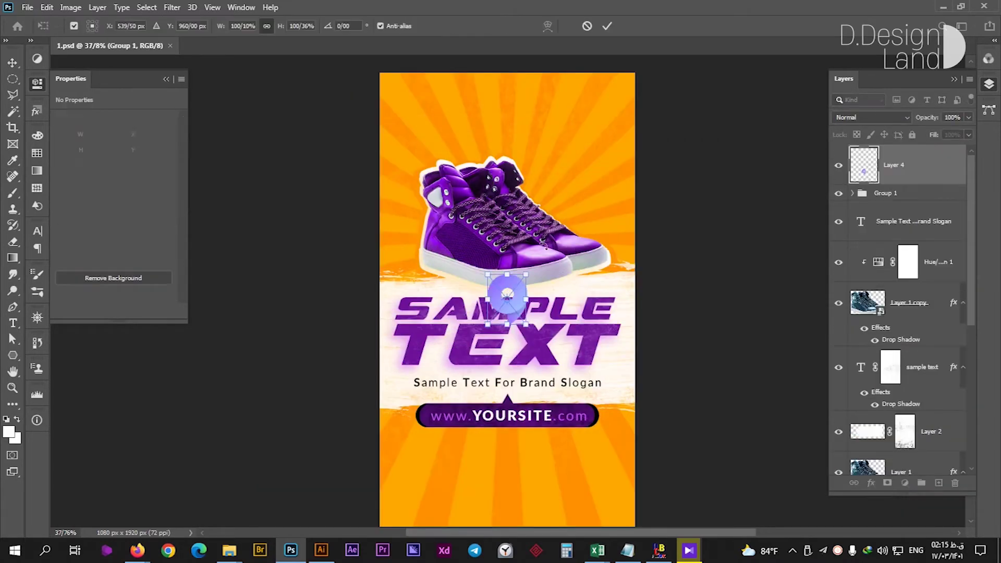
Step: Colorize the logo violet with Hue/Saturation (Hue about 264, Saturation 100)
{"action": "left_click_drag", "start_coordinate": [519, 319], "coordinate": [518, 447]}
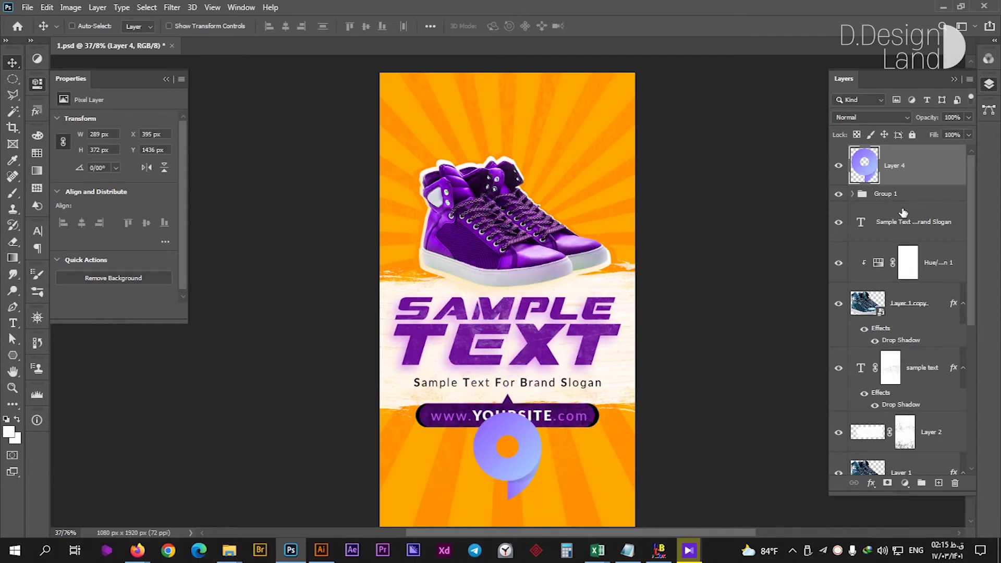
{"action": "left_click", "coordinate": [37, 84]}
{"action": "left_click", "coordinate": [83, 103]}
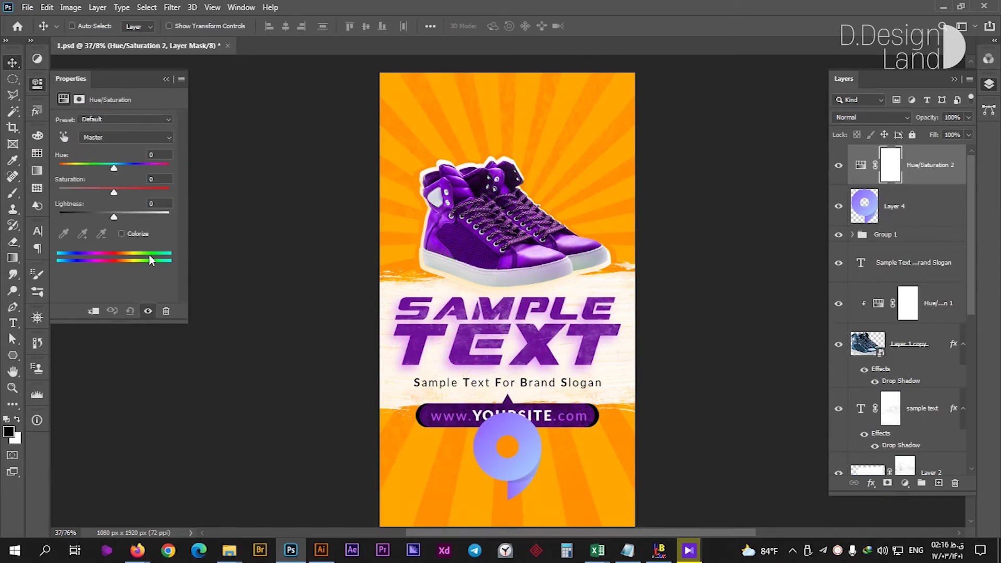
{"action": "left_click", "coordinate": [121, 233]}
{"action": "left_click_drag", "start_coordinate": [122, 193], "coordinate": [184, 191]}
{"action": "left_click_drag", "start_coordinate": [140, 168], "coordinate": [134, 171]}
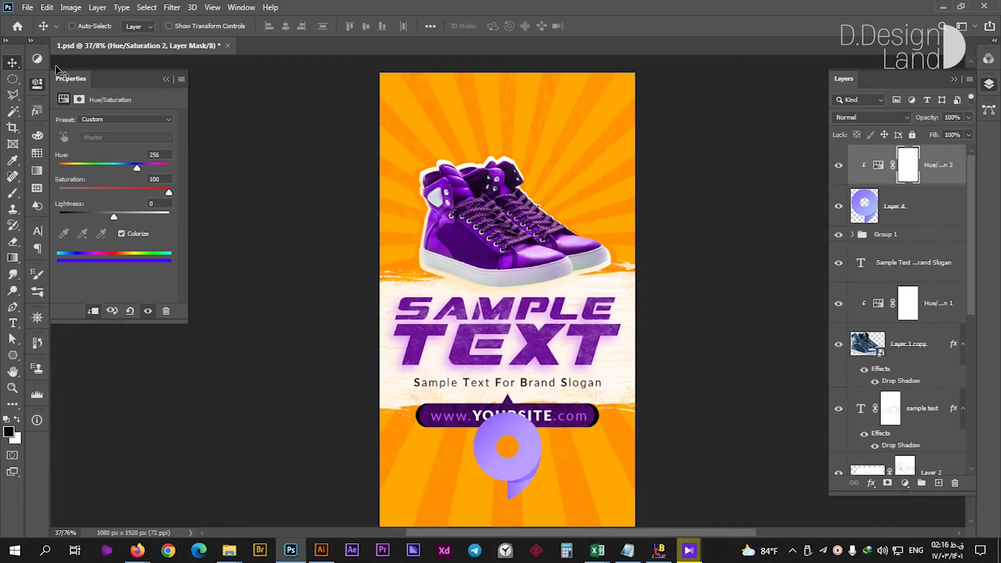
Step: Add a Levels adjustment to deepen the logo's shadows and fine-tune its hue
{"action": "left_click", "coordinate": [37, 83]}
{"action": "left_click", "coordinate": [99, 81]}
{"action": "left_click_drag", "start_coordinate": [75, 210], "coordinate": [117, 219]}
{"action": "left_click", "coordinate": [879, 206]}
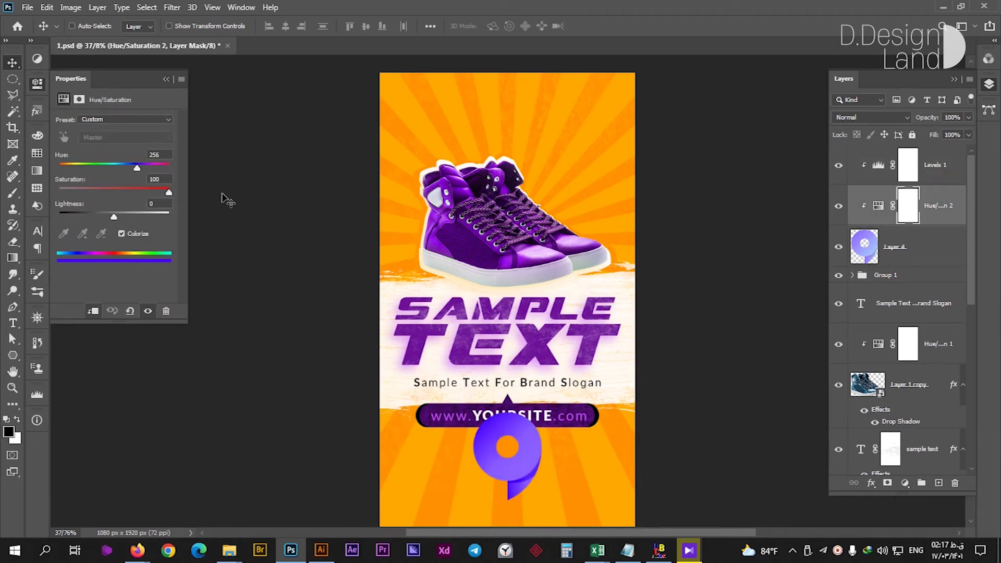
{"action": "left_click_drag", "start_coordinate": [131, 168], "coordinate": [142, 169]}
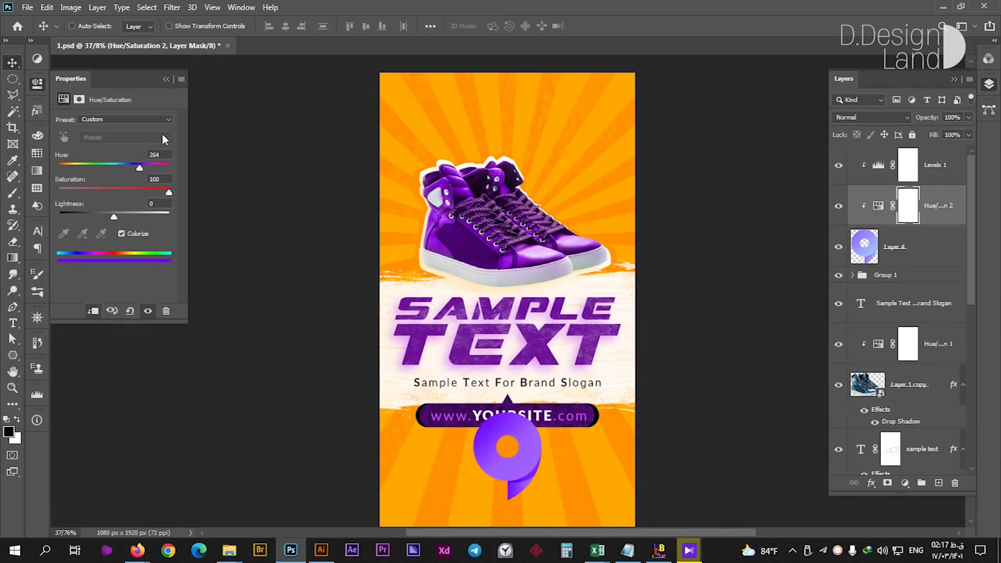
Step: Shrink the logo into a small emblem below the URL pill
{"action": "left_click", "coordinate": [918, 246]}
{"action": "key", "text": "ctrl+t"}
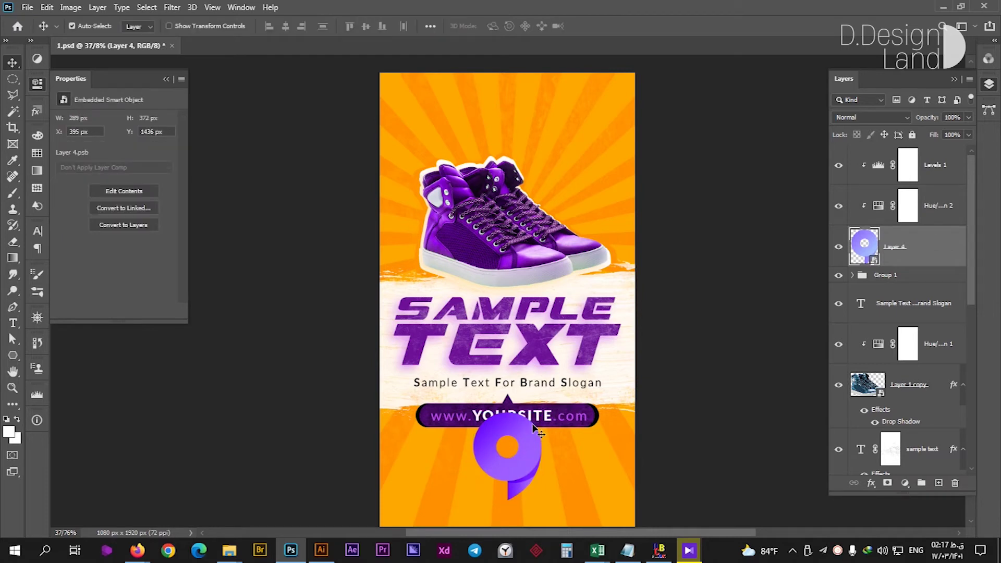
{"action": "left_click_drag", "start_coordinate": [535, 427], "coordinate": [508, 456]}
{"action": "key", "text": "Return"}
Step: Draw a white ellipse over the logo and place it beneath the logo layer
{"action": "right_click", "coordinate": [14, 357]}
{"action": "left_click", "coordinate": [53, 367]}
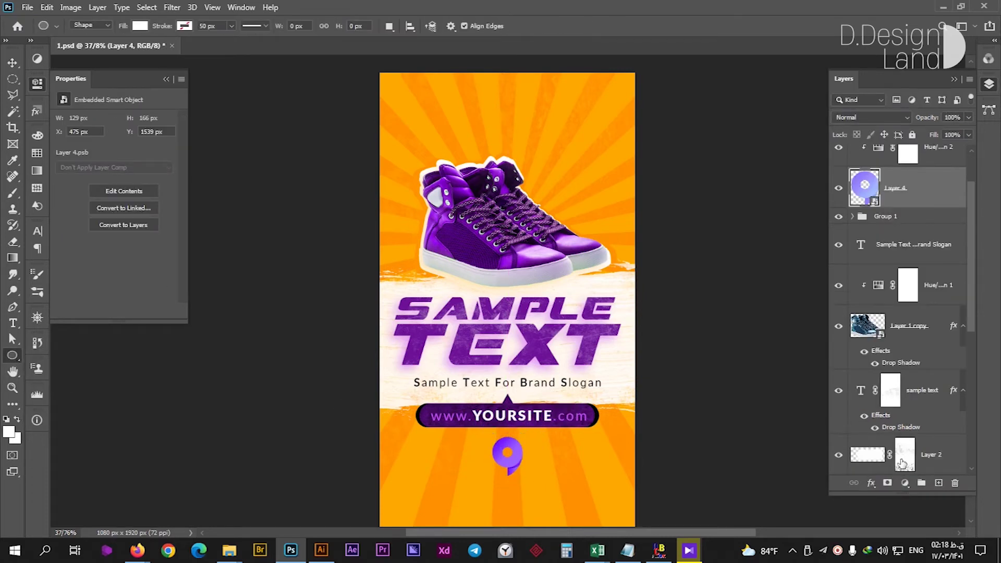
{"action": "left_click_drag", "start_coordinate": [530, 479], "coordinate": [531, 479]}
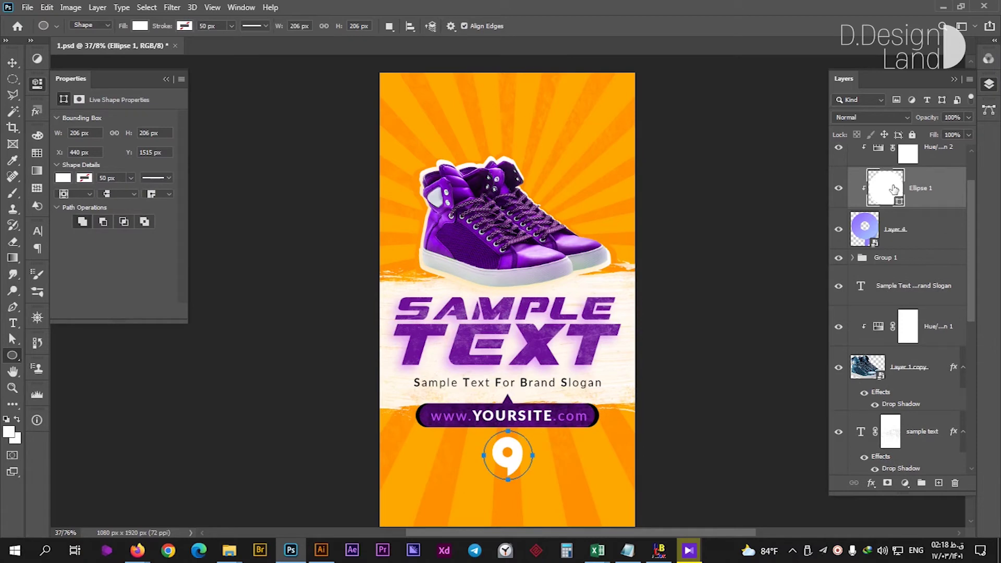
{"action": "left_click_drag", "start_coordinate": [893, 189], "coordinate": [886, 245]}
Step: Mask the white circle and paint grunge texture into it, swapping black and white
{"action": "left_click", "coordinate": [887, 483]}
{"action": "key", "text": "b"}
{"action": "left_click", "coordinate": [501, 456]}
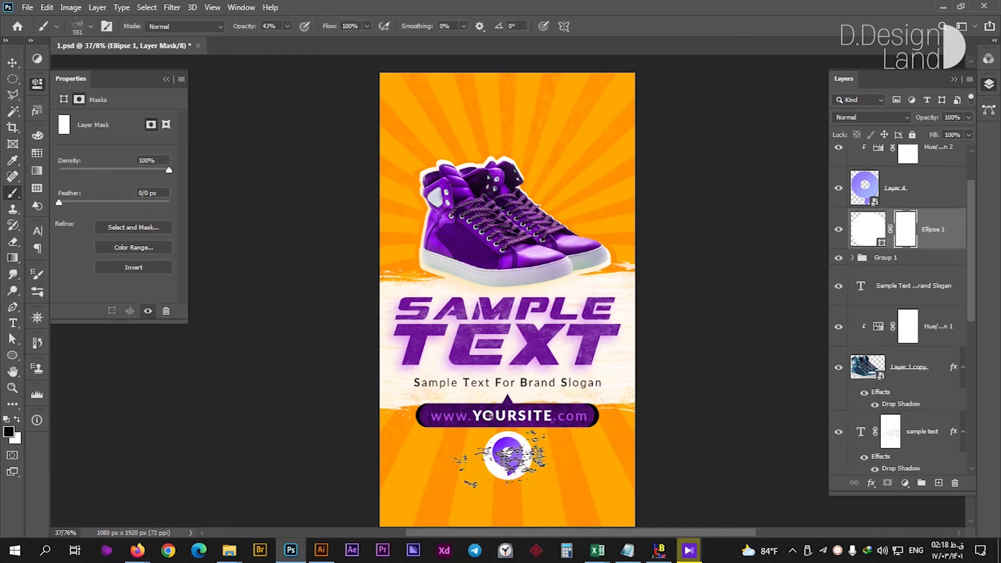
{"action": "key", "text": "0"}
{"action": "key", "text": "x"}
{"action": "left_click", "coordinate": [492, 482]}
{"action": "key", "text": "x"}
{"action": "key", "text": "v"}
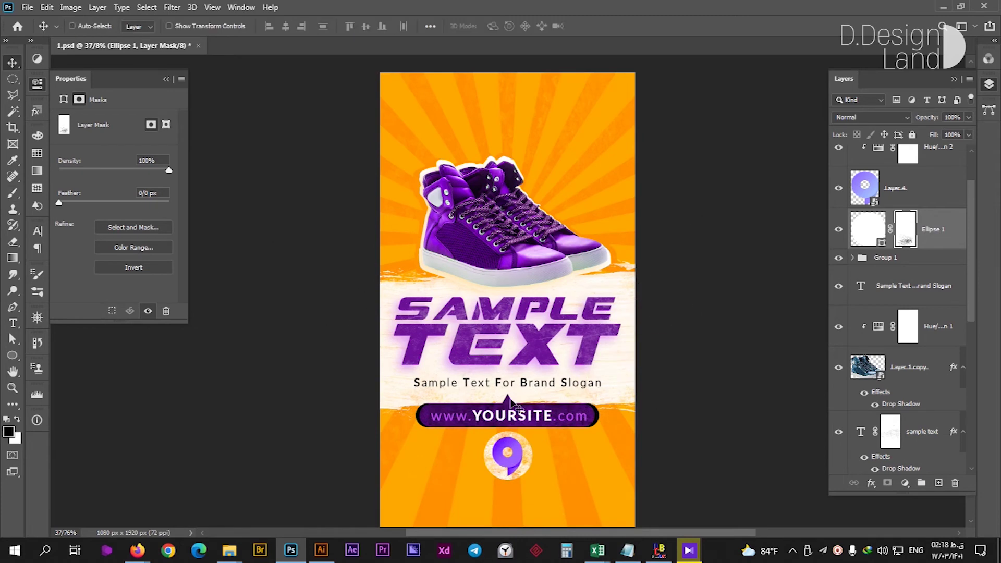
{"action": "scroll", "coordinate": [504, 479], "scroll_direction": "up", "scroll_amount": 3}
{"action": "key", "text": "ctrl+t"}
Step: Enlarge the white circle and align it horizontally centred with the logo
{"action": "left_click_drag", "start_coordinate": [731, 259], "coordinate": [749, 245]}
{"action": "key", "text": "Return"}
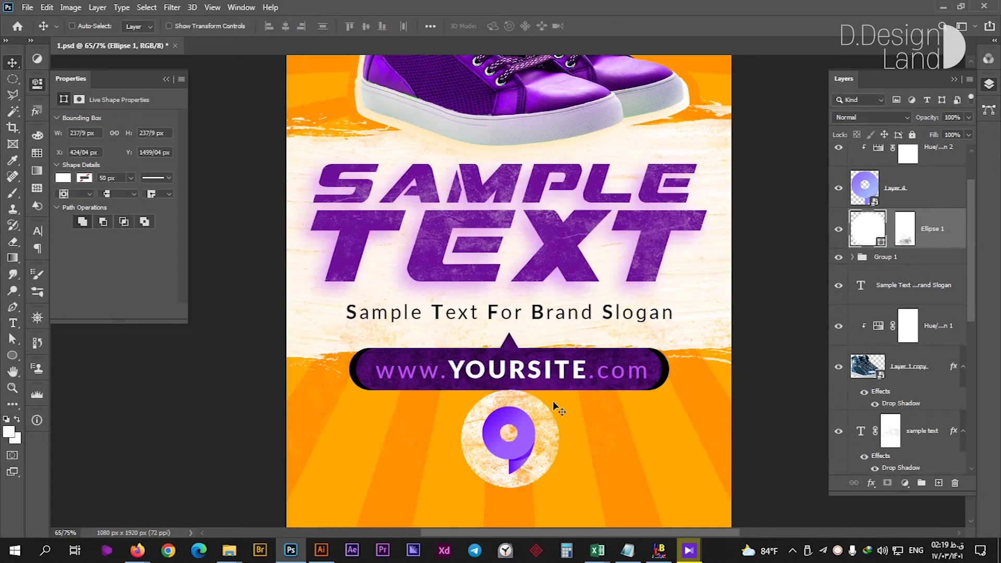
{"action": "key", "text": "shift+alt+bracketright"}
{"action": "left_click", "coordinate": [285, 27]}
Step: Move the logo badge up to sit beside the shoe's upper right
{"action": "key", "text": "ctrl+0"}
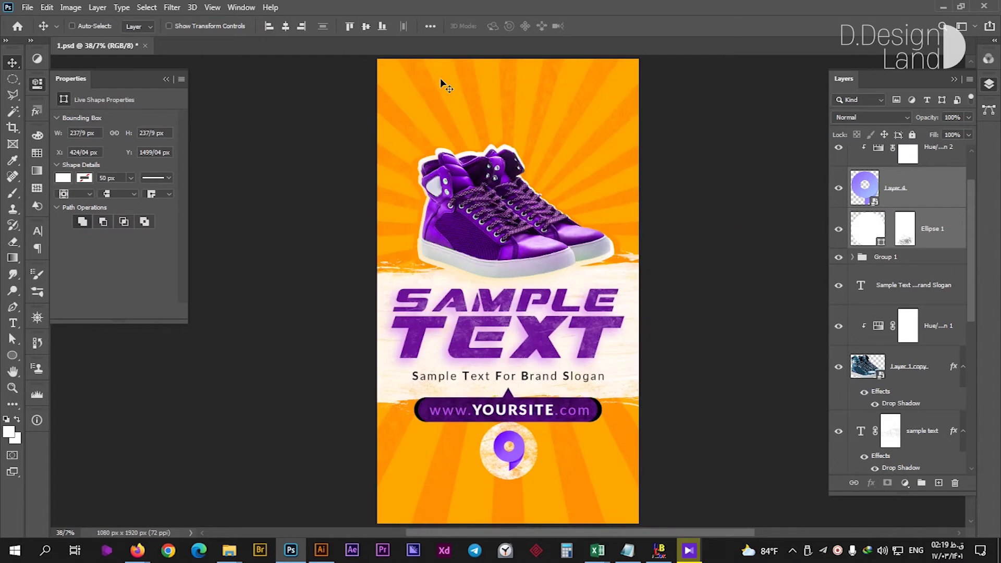
{"action": "mouse_move", "coordinate": [539, 452]}
{"action": "left_mouse_down"}
{"action": "mouse_move", "coordinate": [588, 183]}
{"action": "mouse_move", "coordinate": [576, 150]}
{"action": "left_mouse_up"}
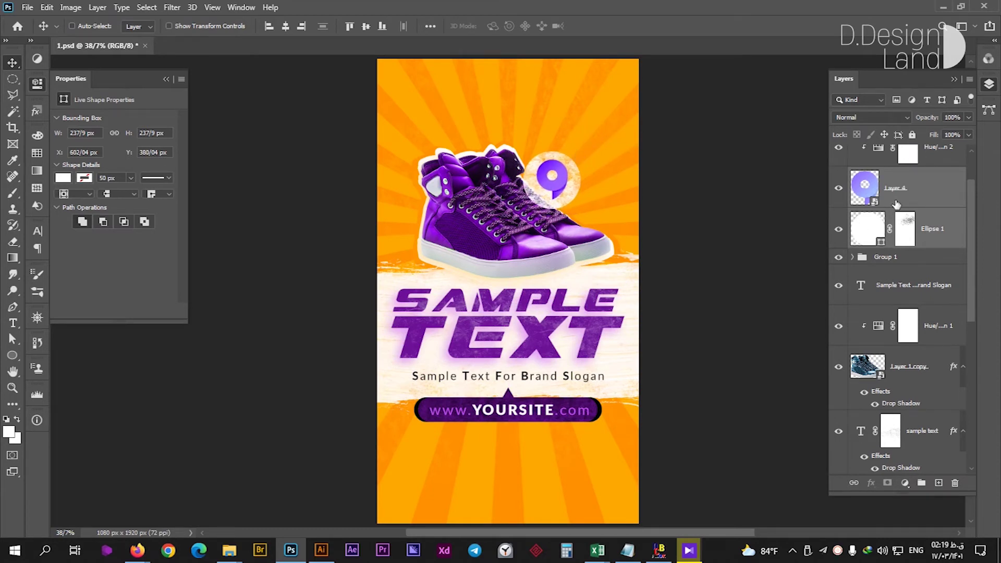
{"action": "left_click_drag", "start_coordinate": [549, 223], "coordinate": [598, 197]}
{"action": "left_click", "coordinate": [511, 397], "text": "ctrl"}
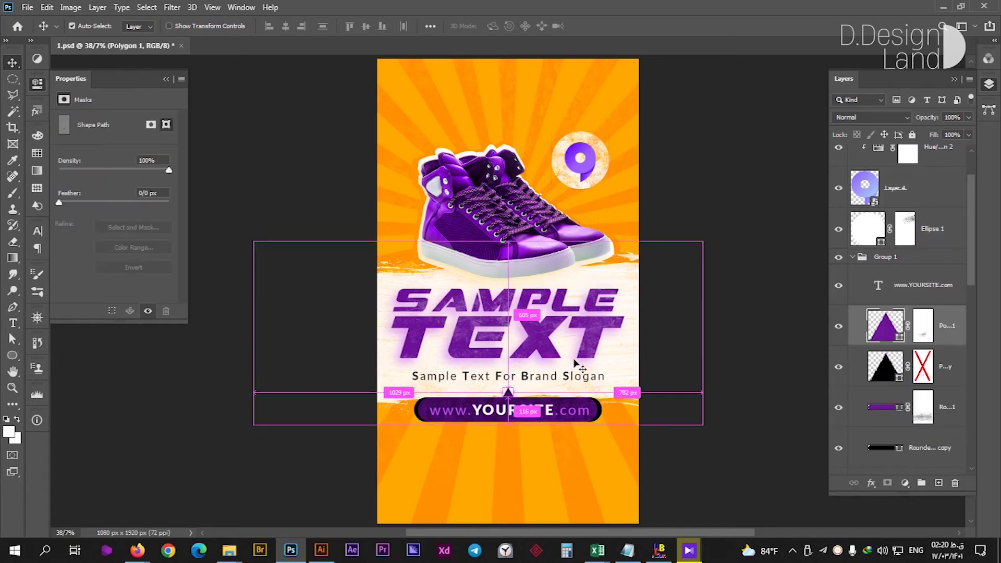
Step: Pull the URL pill's triangle out of Group 1, flip it vertically, and fill it white (#ffffff)
{"action": "left_click_drag", "start_coordinate": [866, 331], "coordinate": [856, 300]}
{"action": "left_click", "coordinate": [853, 299]}
{"action": "key", "text": "ctrl+t"}
{"action": "right_click", "coordinate": [611, 190]}
{"action": "left_click", "coordinate": [657, 409]}
{"action": "double_click", "coordinate": [867, 269]}
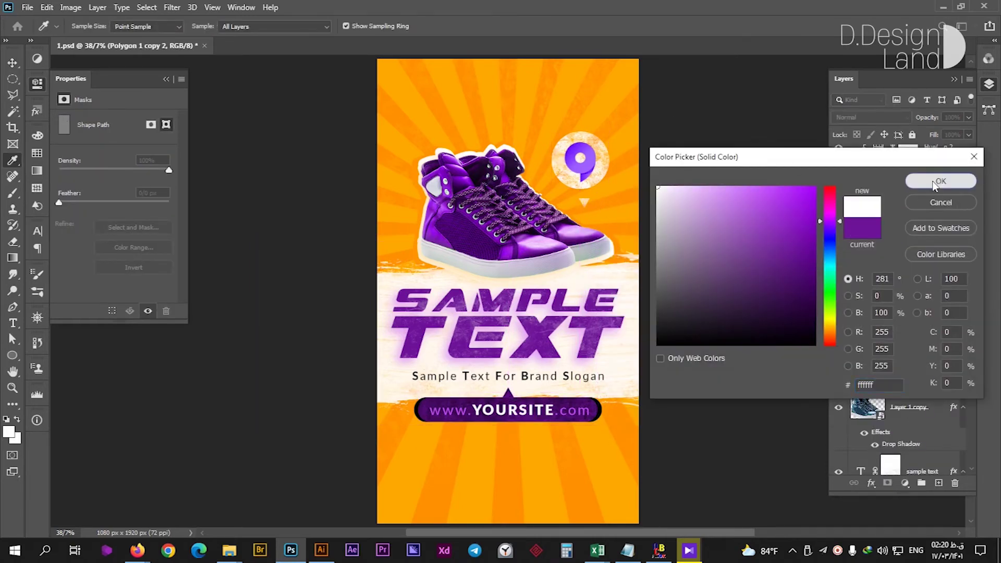
{"action": "left_click", "coordinate": [938, 177]}
Step: Position the white triangle under the circle and align it as the bubble's pointer
{"action": "scroll", "coordinate": [465, 374], "scroll_direction": "up", "scroll_amount": 5}
{"action": "left_click_drag", "start_coordinate": [465, 373], "coordinate": [469, 290]}
{"action": "left_click", "coordinate": [934, 228], "text": "ctrl"}
{"action": "left_click", "coordinate": [285, 27]}
{"action": "left_click", "coordinate": [934, 269]}
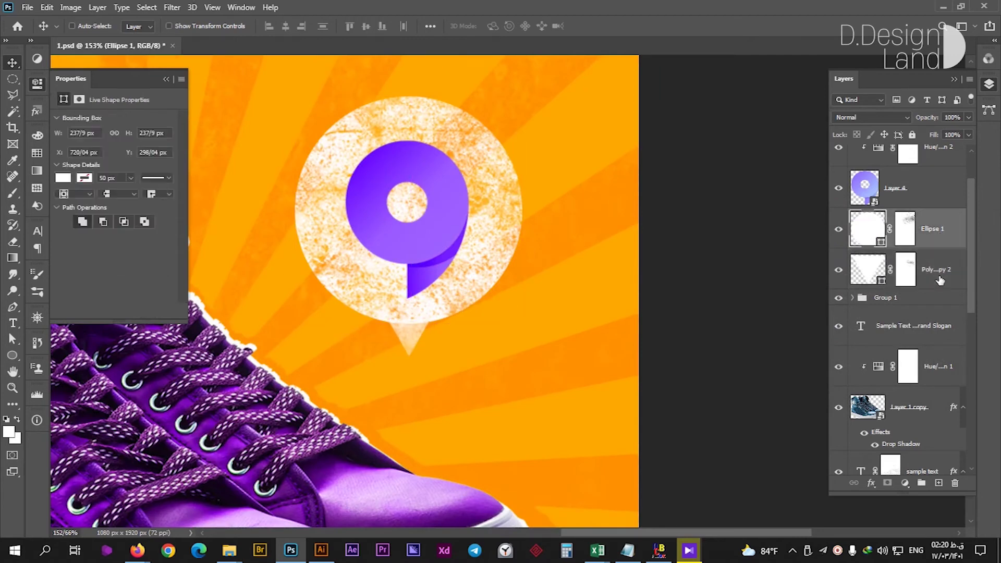
{"action": "scroll", "coordinate": [475, 330], "scroll_direction": "up", "scroll_amount": 3}
{"action": "left_click_drag", "start_coordinate": [476, 330], "coordinate": [471, 328]}
{"action": "key", "text": "ctrl+0"}
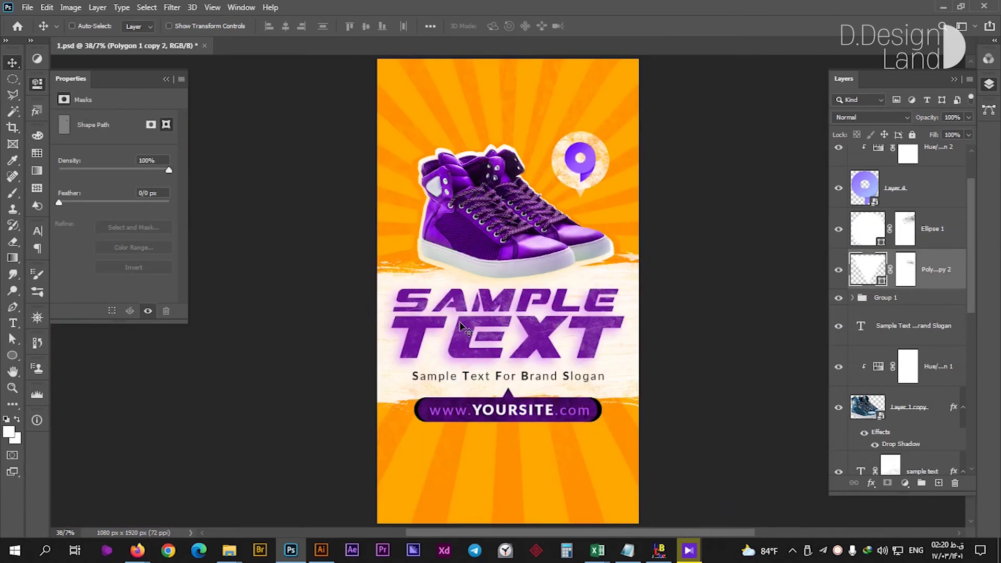
Step: Shift the triangle's layer mask slightly
{"action": "left_click", "coordinate": [907, 269]}
{"action": "key", "text": "b"}
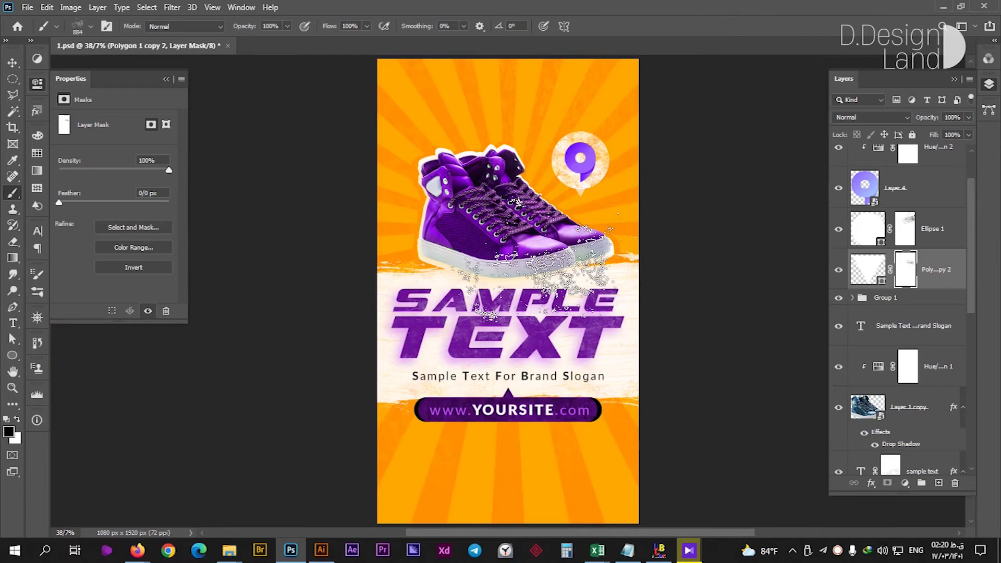
{"action": "scroll", "coordinate": [563, 182], "scroll_direction": "up", "scroll_amount": 3}
{"action": "key", "text": "v"}
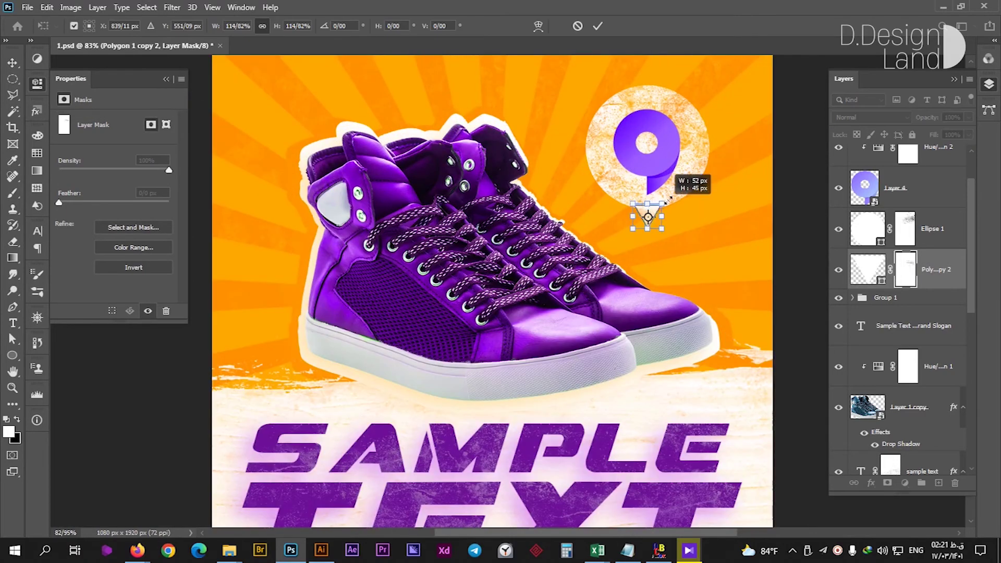
{"action": "scroll", "coordinate": [647, 214], "scroll_direction": "up", "scroll_amount": 3}
{"action": "mouse_move", "coordinate": [677, 231]}
{"action": "left_mouse_down"}
{"action": "mouse_move", "coordinate": [666, 205]}
{"action": "mouse_move", "coordinate": [613, 204]}
{"action": "left_mouse_up"}
Step: Disable the circle and triangle grunge masks and nudge the triangle down slightly
{"action": "left_click", "coordinate": [905, 269], "text": "shift"}
{"action": "left_click", "coordinate": [905, 228], "text": "shift"}
{"action": "key", "text": "ctrl+0"}
{"action": "scroll", "coordinate": [656, 228], "scroll_direction": "up", "scroll_amount": 3}
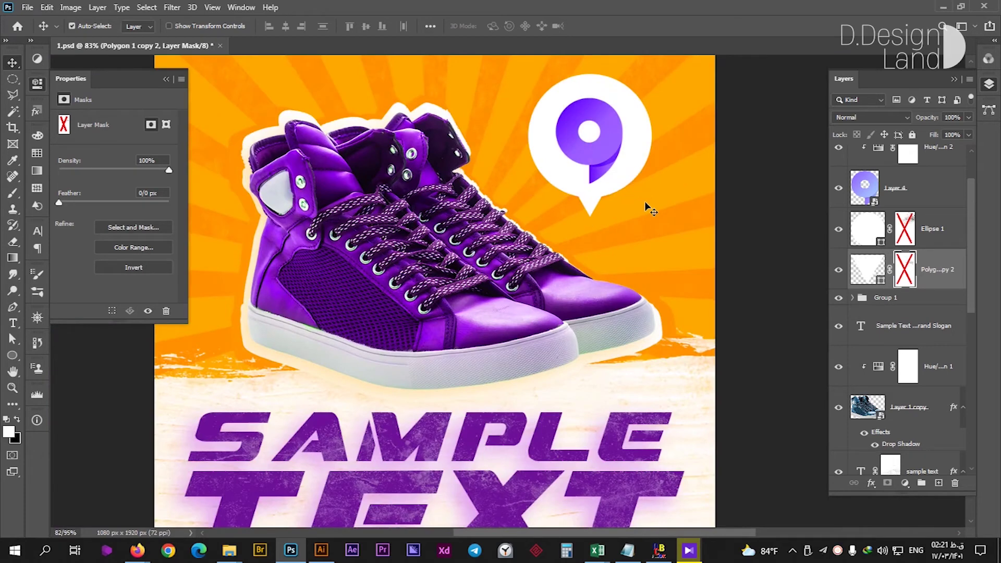
{"action": "key", "text": "ctrl+0"}
{"action": "scroll", "coordinate": [605, 177], "scroll_direction": "up", "scroll_amount": 2}
{"action": "left_click_drag", "start_coordinate": [585, 191], "coordinate": [614, 219]}
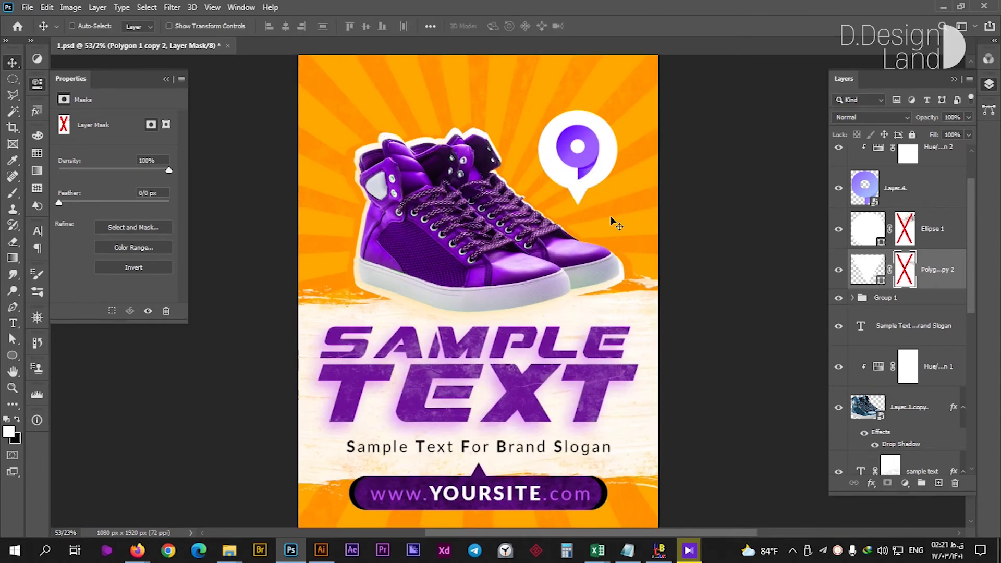
{"action": "key", "text": "ctrl+0"}
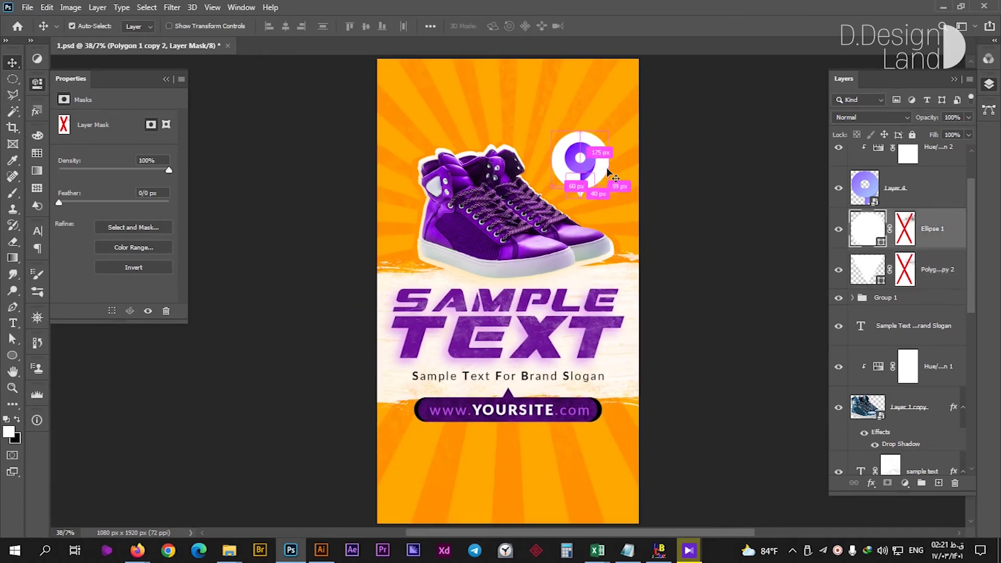
Step: Select the triangle and circle and move the speech-bubble pin down and left
{"action": "key", "text": "ctrl+2"}
{"action": "left_click", "coordinate": [930, 301]}
{"action": "left_click", "coordinate": [937, 267]}
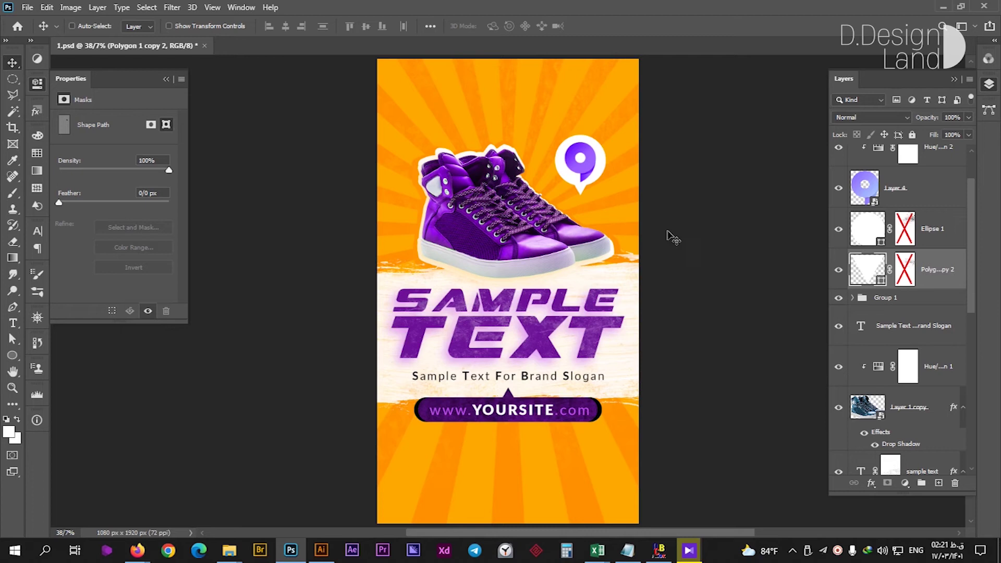
{"action": "left_click", "coordinate": [949, 232], "text": "shift"}
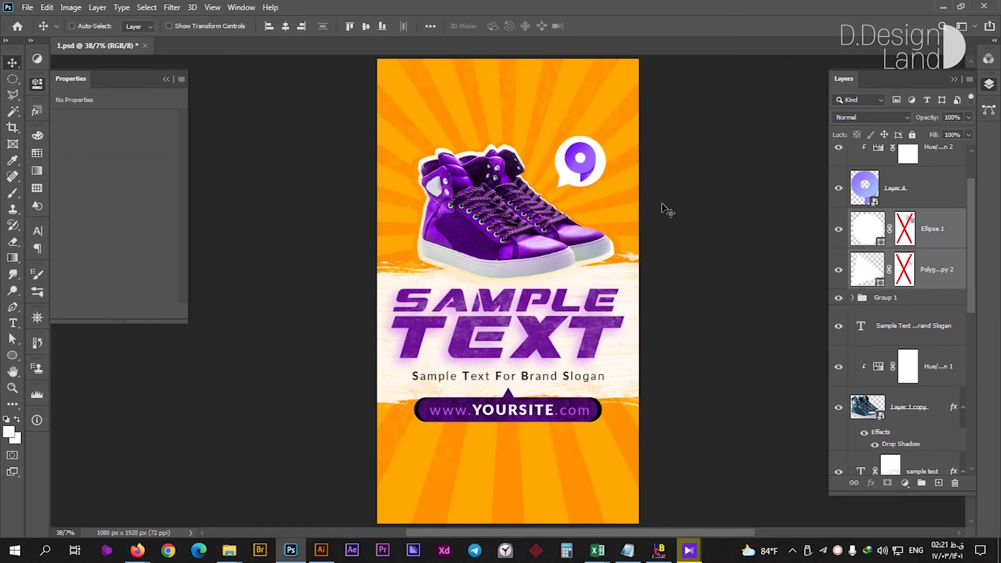
{"action": "mouse_move", "coordinate": [673, 202]}
{"action": "left_mouse_down"}
{"action": "mouse_move", "coordinate": [696, 204]}
{"action": "mouse_move", "coordinate": [699, 189]}
{"action": "left_mouse_up"}
Step: Reselect the tail and pin logo and slide the whole badge further left toward the shoe
{"action": "left_click", "coordinate": [933, 230]}
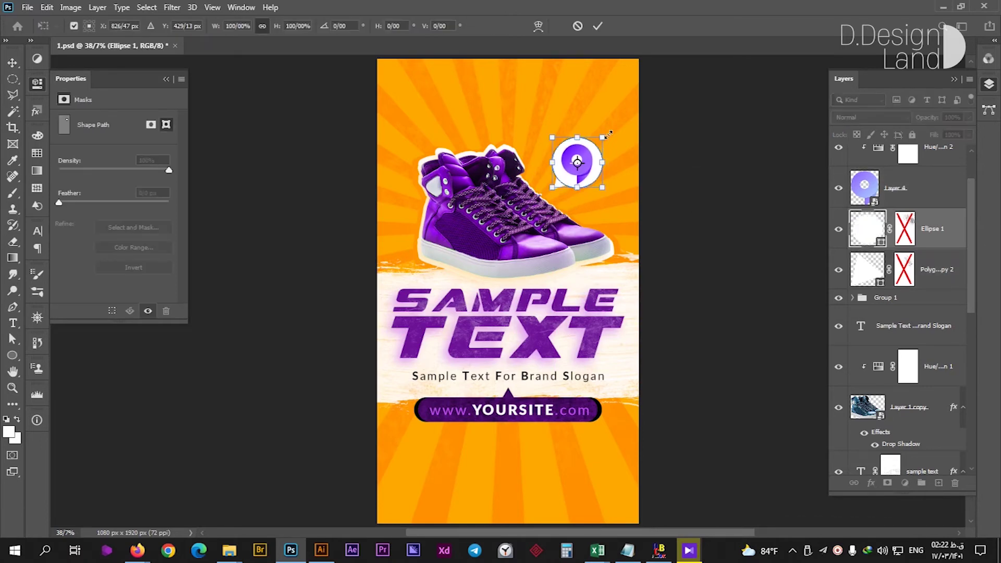
{"action": "left_click", "coordinate": [924, 269]}
{"action": "left_click", "coordinate": [735, 207]}
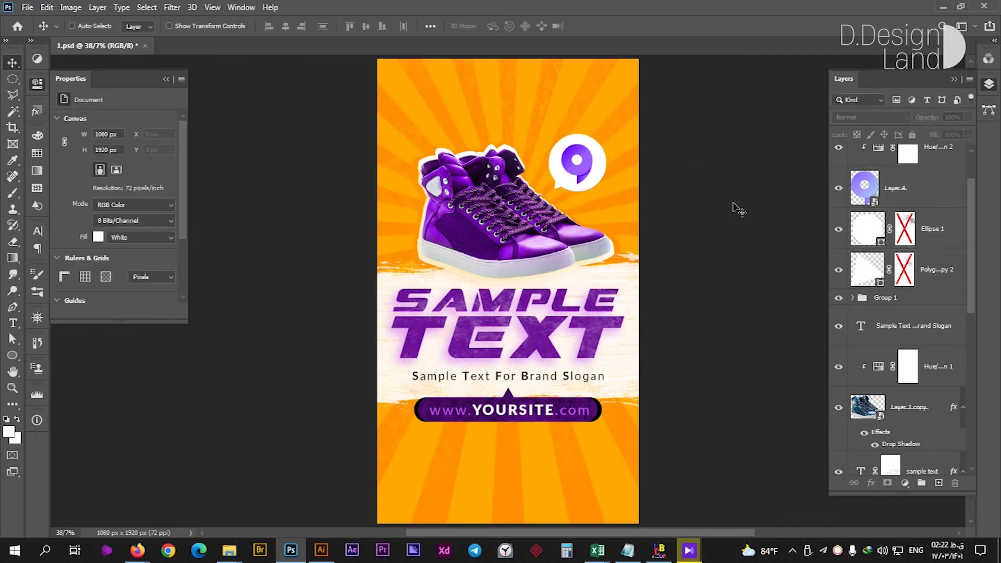
{"action": "left_click", "coordinate": [868, 275]}
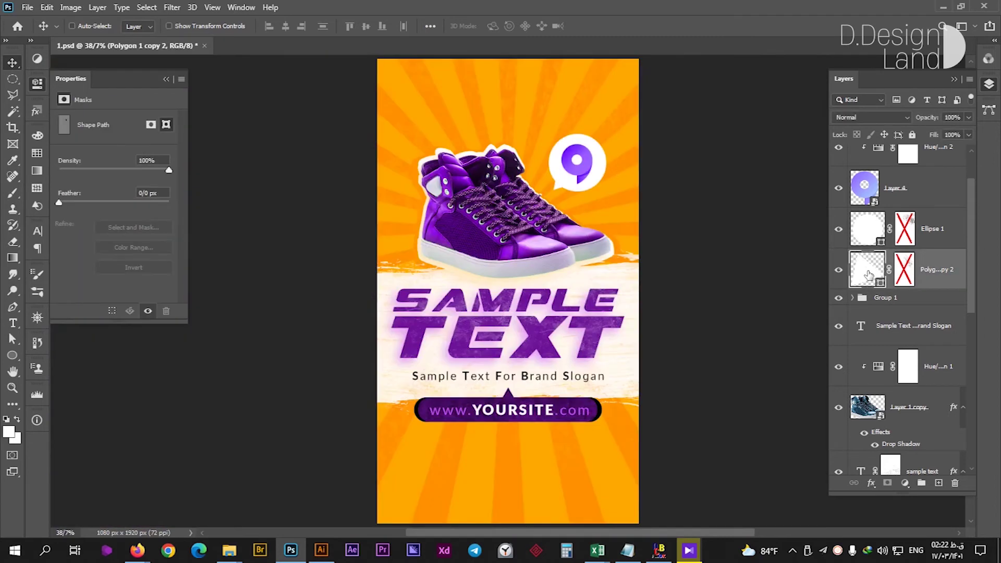
{"action": "left_click", "coordinate": [928, 199], "text": "shift"}
{"action": "mouse_move", "coordinate": [702, 212]}
{"action": "left_mouse_down"}
{"action": "mouse_move", "coordinate": [680, 230]}
{"action": "mouse_move", "coordinate": [624, 211]}
{"action": "left_mouse_up"}
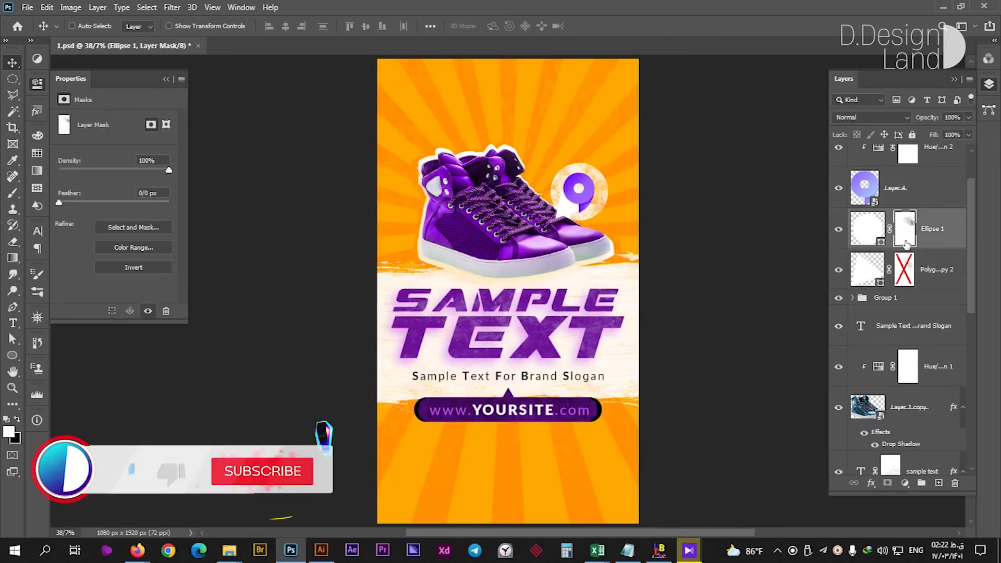
Step: Delete the Polygon copy 2 speech-bubble tail layer and re-enable the Ellipse 1 grunge mask
{"action": "left_click", "coordinate": [904, 268]}
{"action": "left_click_drag", "start_coordinate": [911, 267], "coordinate": [906, 236]}
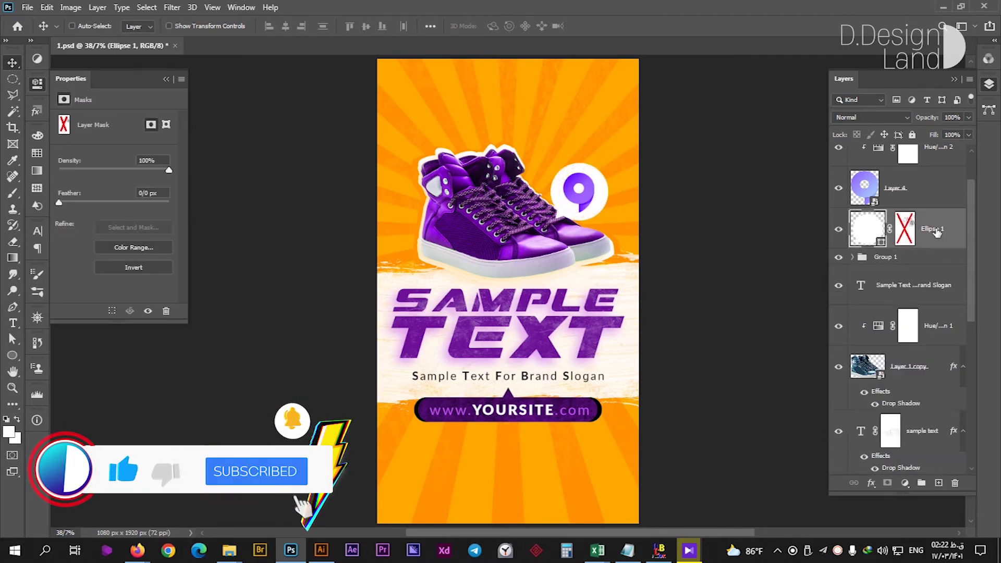
{"action": "left_click", "coordinate": [906, 236], "text": "shift"}
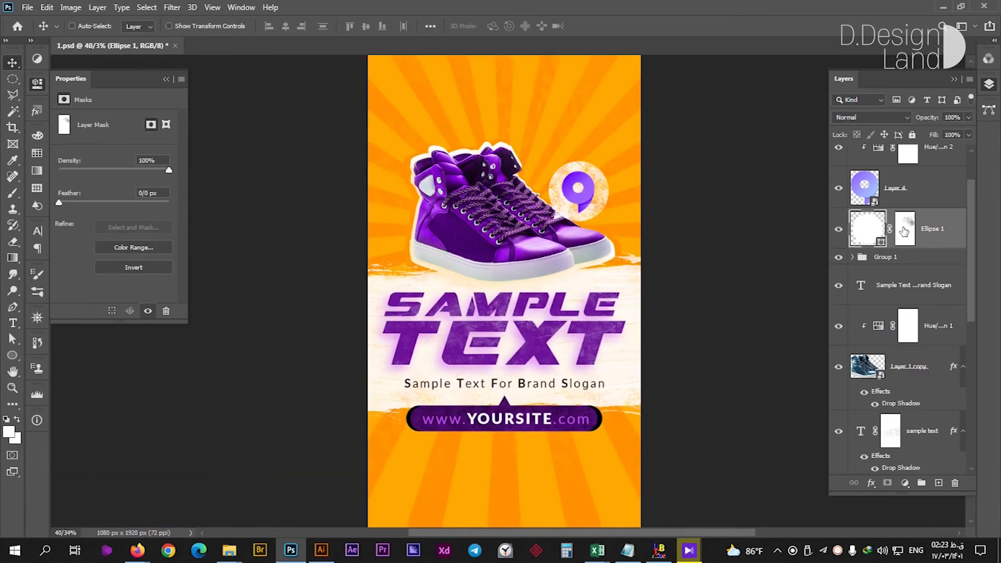
{"action": "key", "text": "b"}
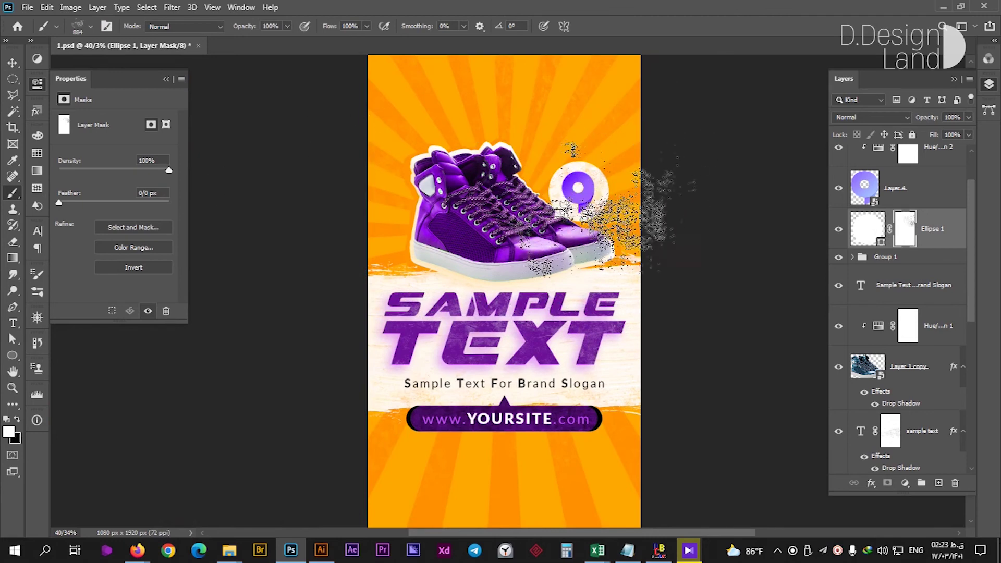
{"action": "key", "text": "v"}
Step: Scale the white circle badge down to about 90% behind the purple logo
{"action": "left_click", "coordinate": [900, 180], "text": "ctrl"}
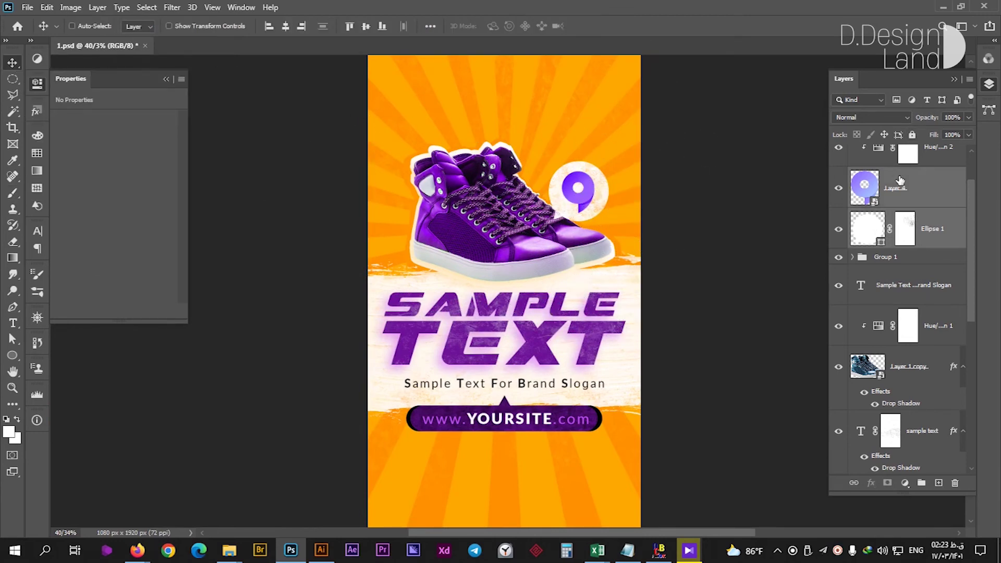
{"action": "scroll", "coordinate": [589, 182], "scroll_direction": "up", "scroll_amount": 5}
{"action": "key", "text": "ctrl+t"}
{"action": "key", "text": "Escape"}
{"action": "left_click", "coordinate": [934, 228]}
{"action": "key", "text": "ctrl+t"}
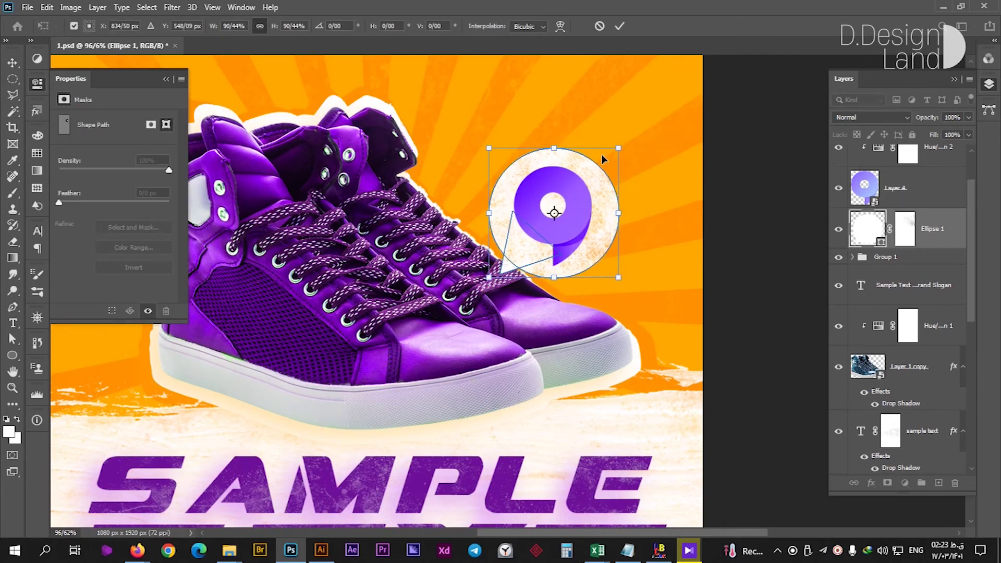
{"action": "key", "text": "Return"}
{"action": "key", "text": "ctrl+0"}
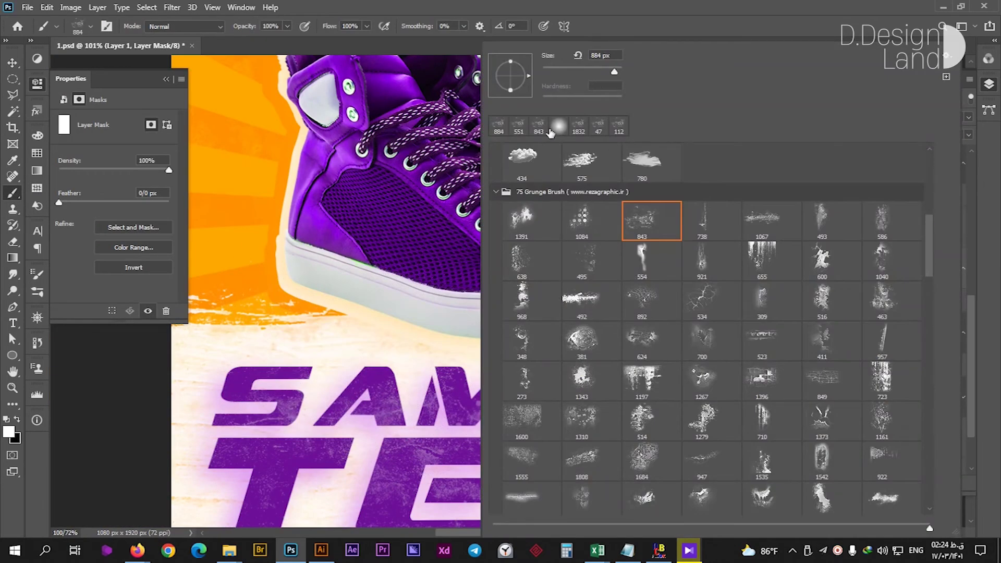
Step: Paint black with a soft round brush on Layer 1's mask to hide part of the shoe's shadow
{"action": "left_click", "coordinate": [559, 126]}
{"action": "key", "text": "Return"}
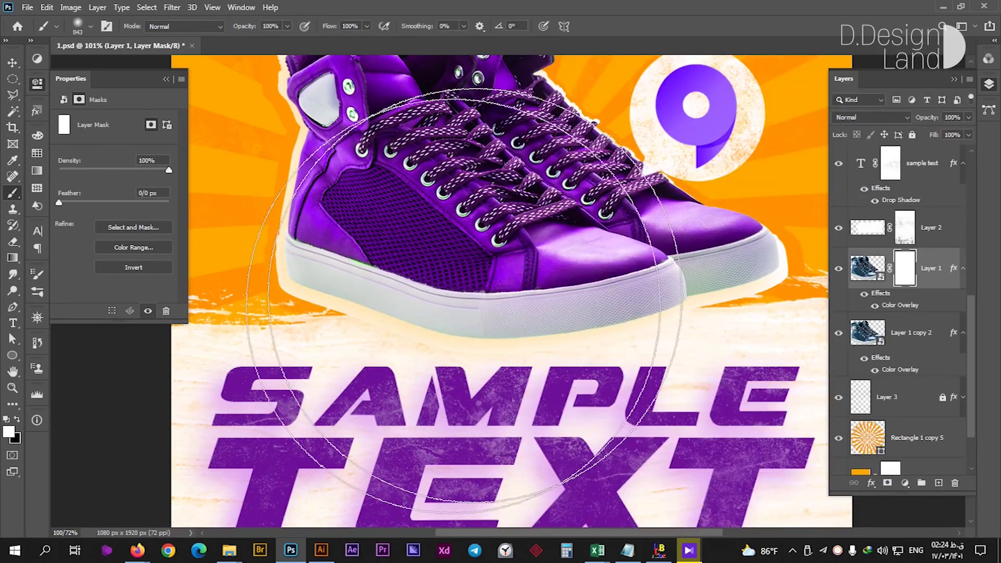
{"action": "key", "text": "x"}
{"action": "left_click_drag", "start_coordinate": [391, 365], "coordinate": [646, 416]}
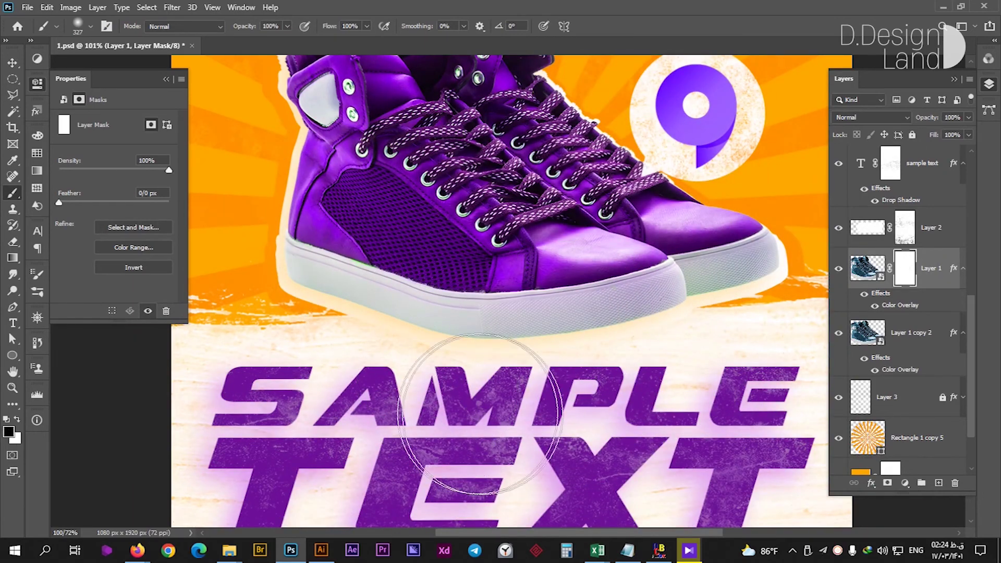
{"action": "key", "text": "ctrl+0"}
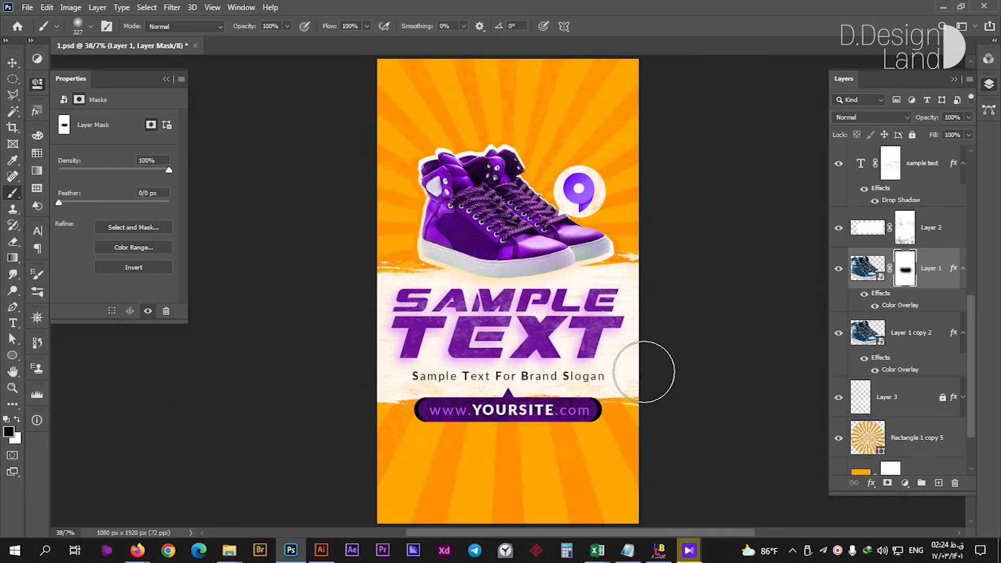
Step: Move the pin badge layers up to sit above the shoe's toe
{"action": "key", "text": "v"}
{"action": "left_click", "coordinate": [579, 188], "text": "ctrl"}
{"action": "left_click", "coordinate": [932, 287]}
{"action": "left_click", "coordinate": [933, 164], "text": "shift"}
{"action": "mouse_move", "coordinate": [616, 177]}
{"action": "left_mouse_down"}
{"action": "mouse_move", "coordinate": [603, 164]}
{"action": "mouse_move", "coordinate": [614, 148]}
{"action": "left_mouse_up"}
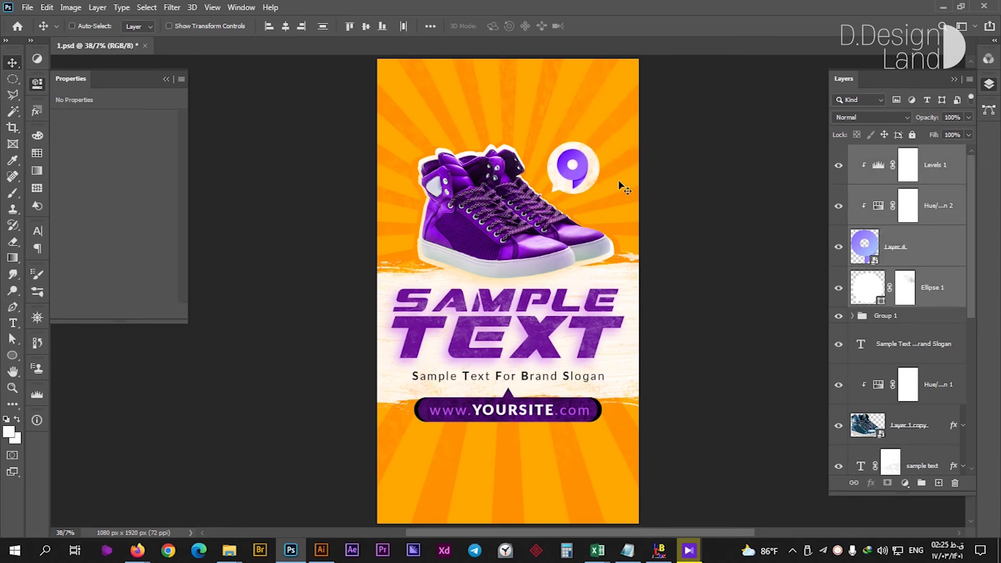
Step: Set the Rounded Rectangle 1 copy outer pill's fill colour to white
{"action": "left_click", "coordinate": [39, 61]}
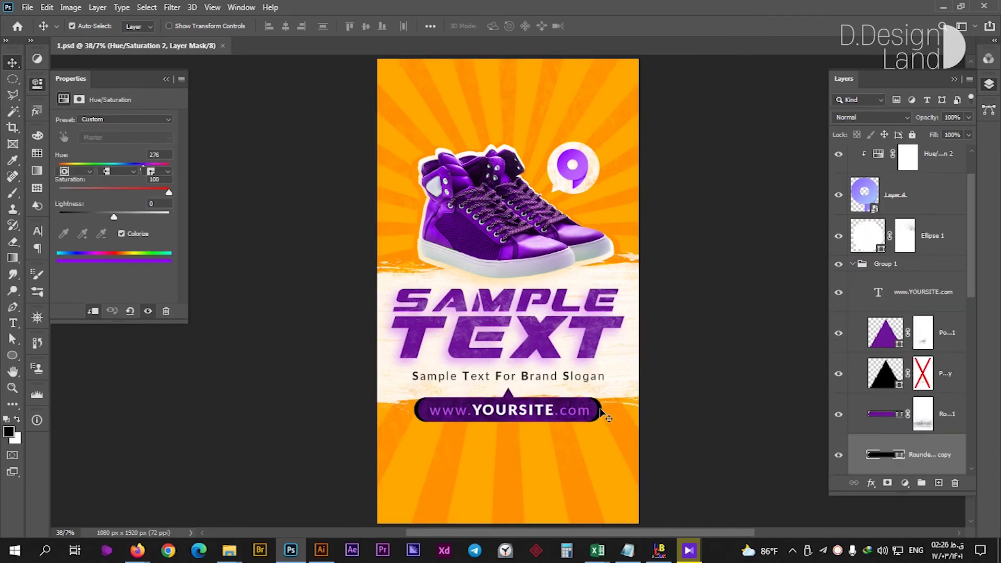
{"action": "double_click", "coordinate": [885, 454]}
{"action": "left_click", "coordinate": [940, 181]}
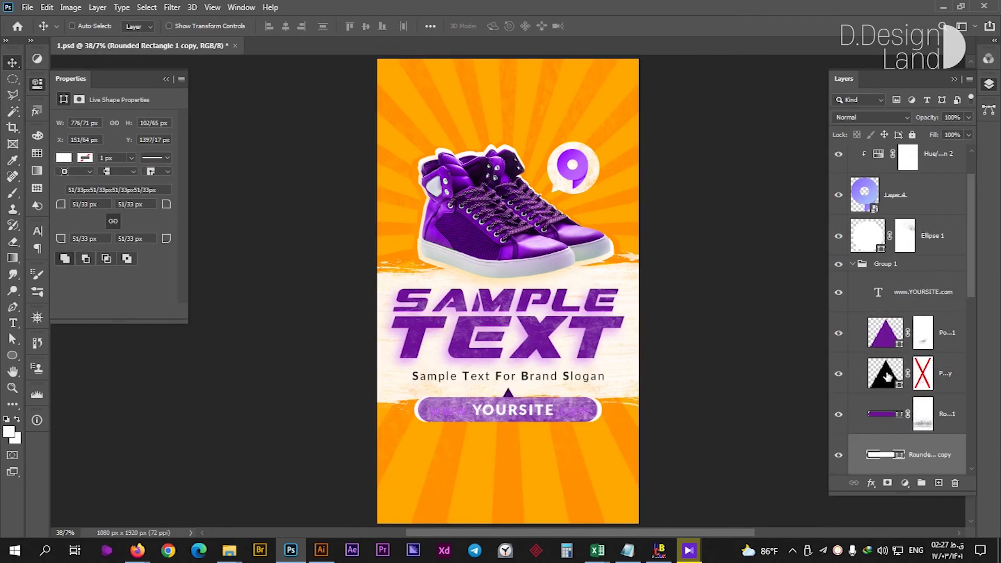
{"action": "double_click", "coordinate": [885, 373]}
{"action": "left_click", "coordinate": [941, 181]}
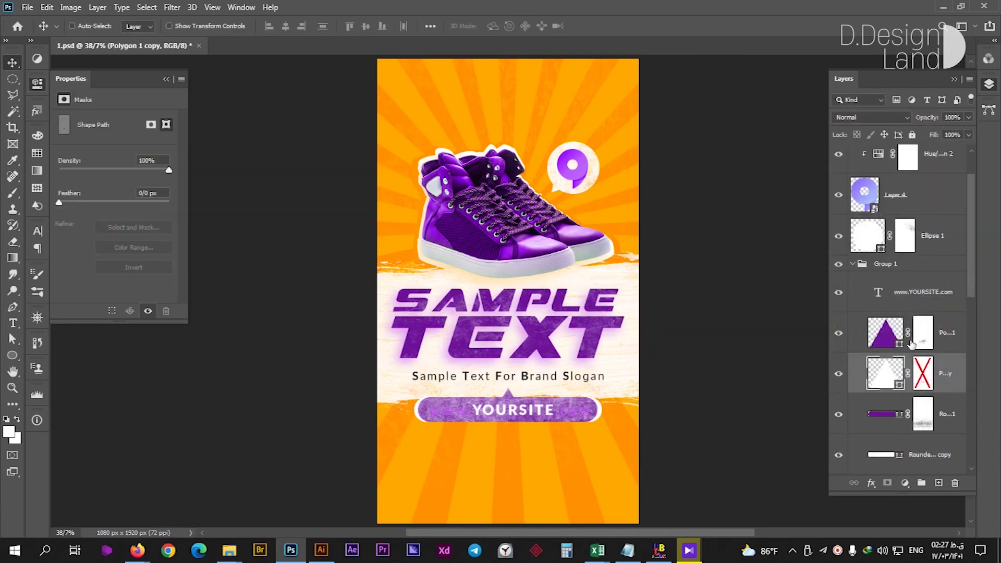
Step: Paint the URL pill and triangle pointer masks with the 843 grunge brush for textured edges
{"action": "left_click", "coordinate": [923, 415]}
{"action": "key", "text": "b"}
{"action": "right_click", "coordinate": [717, 415]}
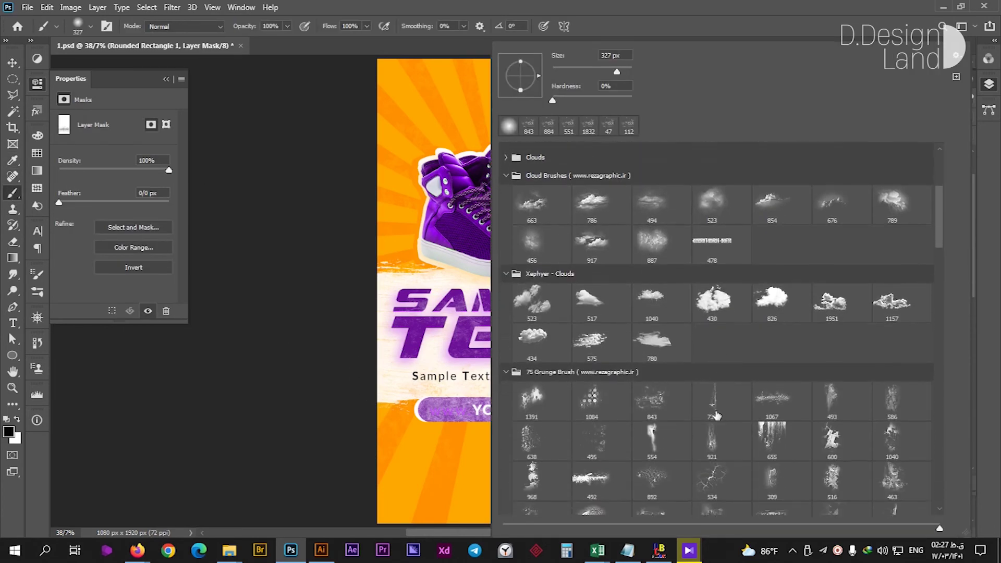
{"action": "double_click", "coordinate": [652, 399]}
{"action": "scroll", "coordinate": [580, 424], "scroll_direction": "up", "scroll_amount": 3}
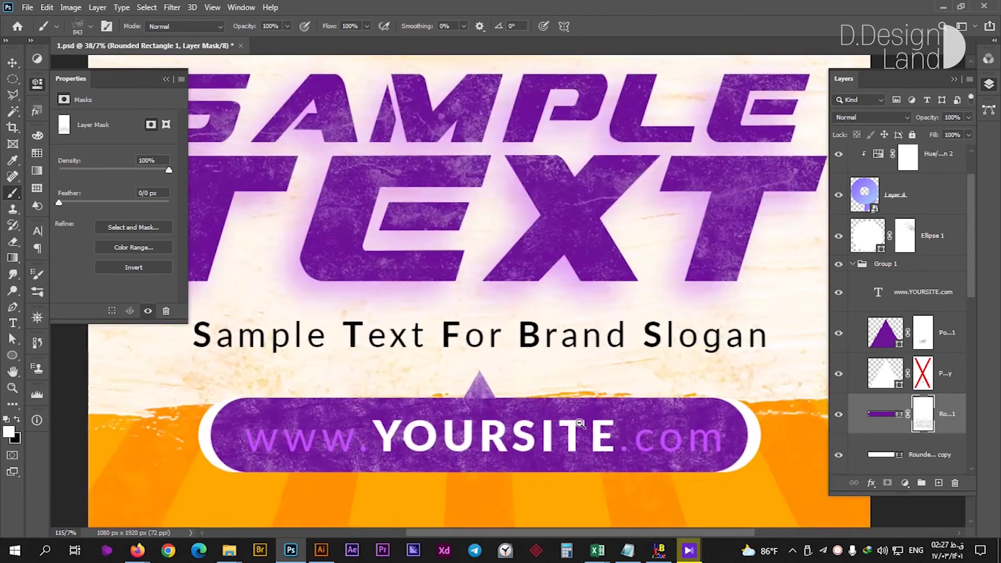
{"action": "scroll", "coordinate": [579, 423], "scroll_direction": "down", "scroll_amount": 3}
{"action": "scroll", "coordinate": [543, 382], "scroll_direction": "down", "scroll_amount": 3}
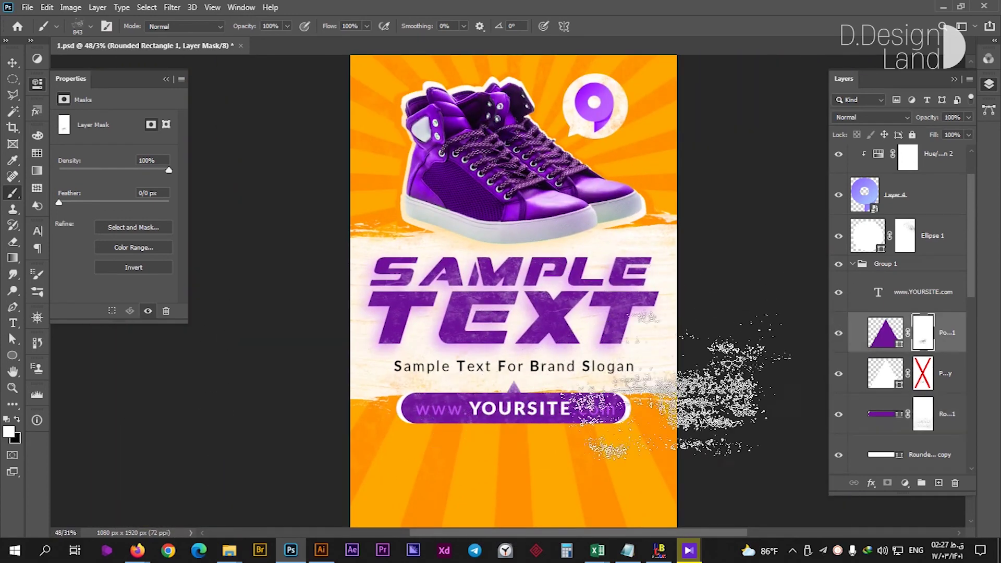
{"action": "left_click", "coordinate": [923, 332]}
{"action": "scroll", "coordinate": [513, 388], "scroll_direction": "up", "scroll_amount": 5}
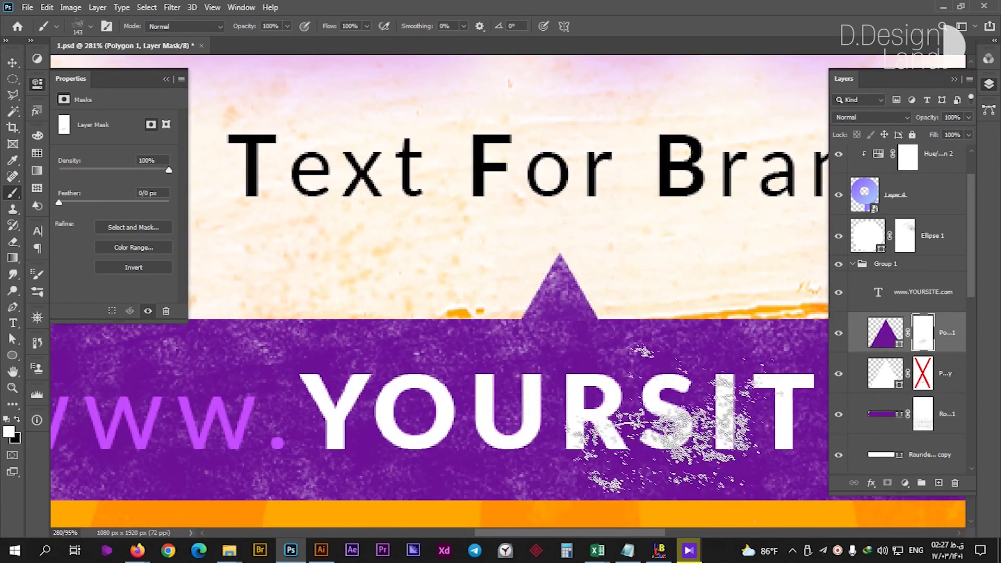
{"action": "scroll", "coordinate": [646, 384], "scroll_direction": "down", "scroll_amount": 5}
Step: Nudge the URL pill and slogan slightly upward
{"action": "key", "text": "v"}
{"action": "mouse_move", "coordinate": [728, 344]}
{"action": "left_mouse_down"}
{"action": "mouse_move", "coordinate": [722, 335]}
{"action": "mouse_move", "coordinate": [725, 344]}
{"action": "left_mouse_up"}
{"action": "scroll", "coordinate": [726, 348], "scroll_direction": "down", "scroll_amount": 2}
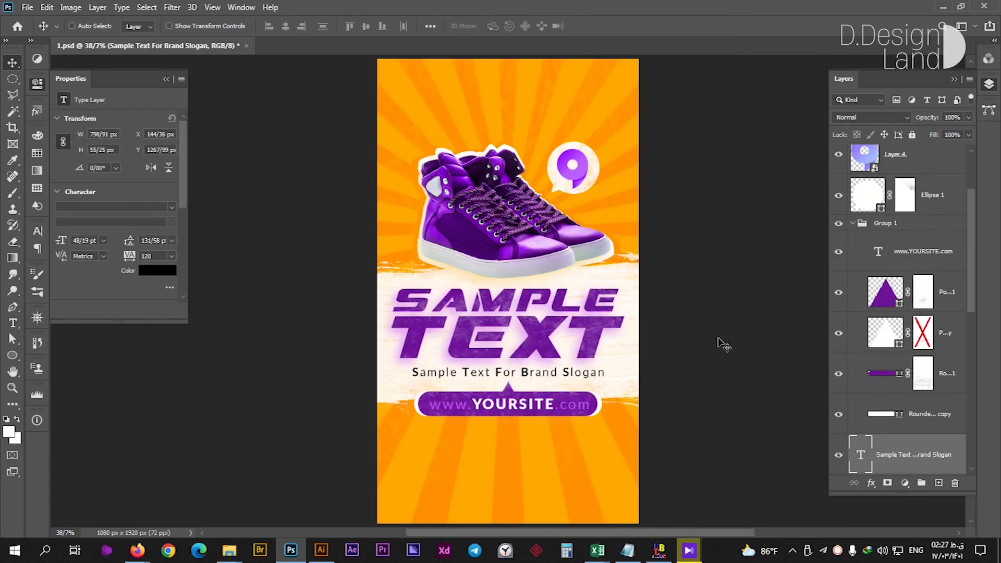
Step: Select the artwork layers, shift the shoe down about 34px, then select the pin logo layer
{"action": "key", "text": "ctrl+alt+a"}
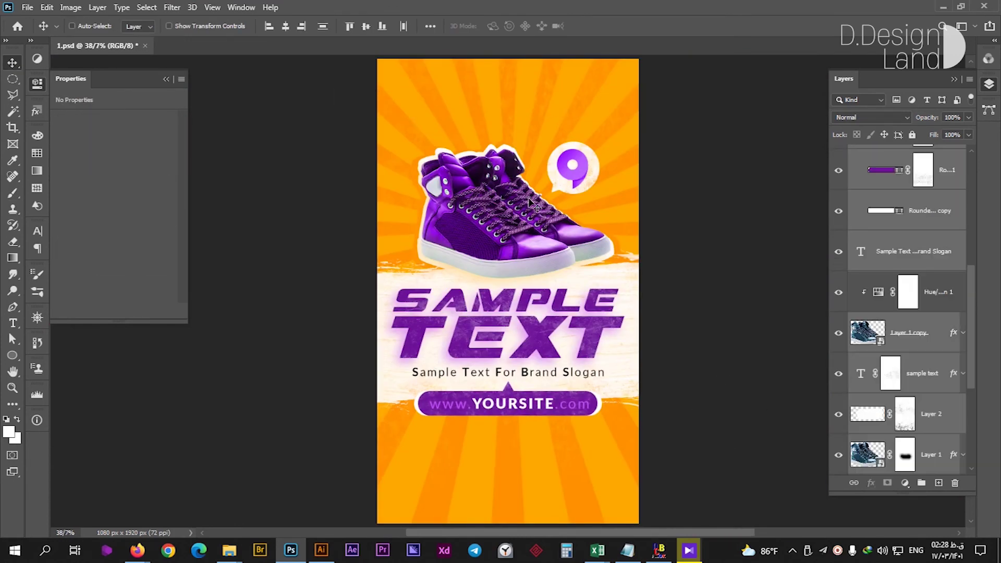
{"action": "left_click_drag", "start_coordinate": [530, 193], "coordinate": [530, 212]}
{"action": "left_click", "coordinate": [892, 159]}
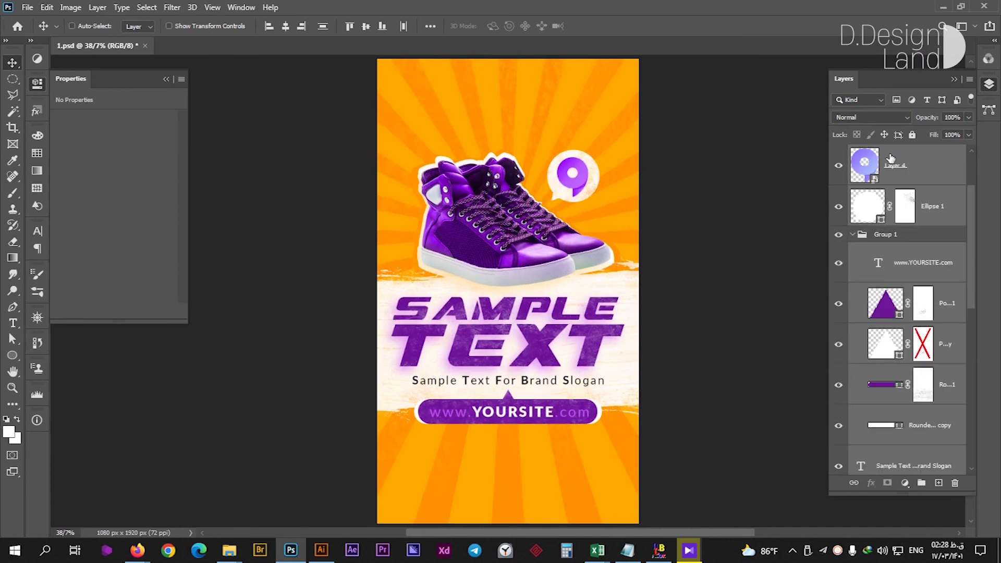